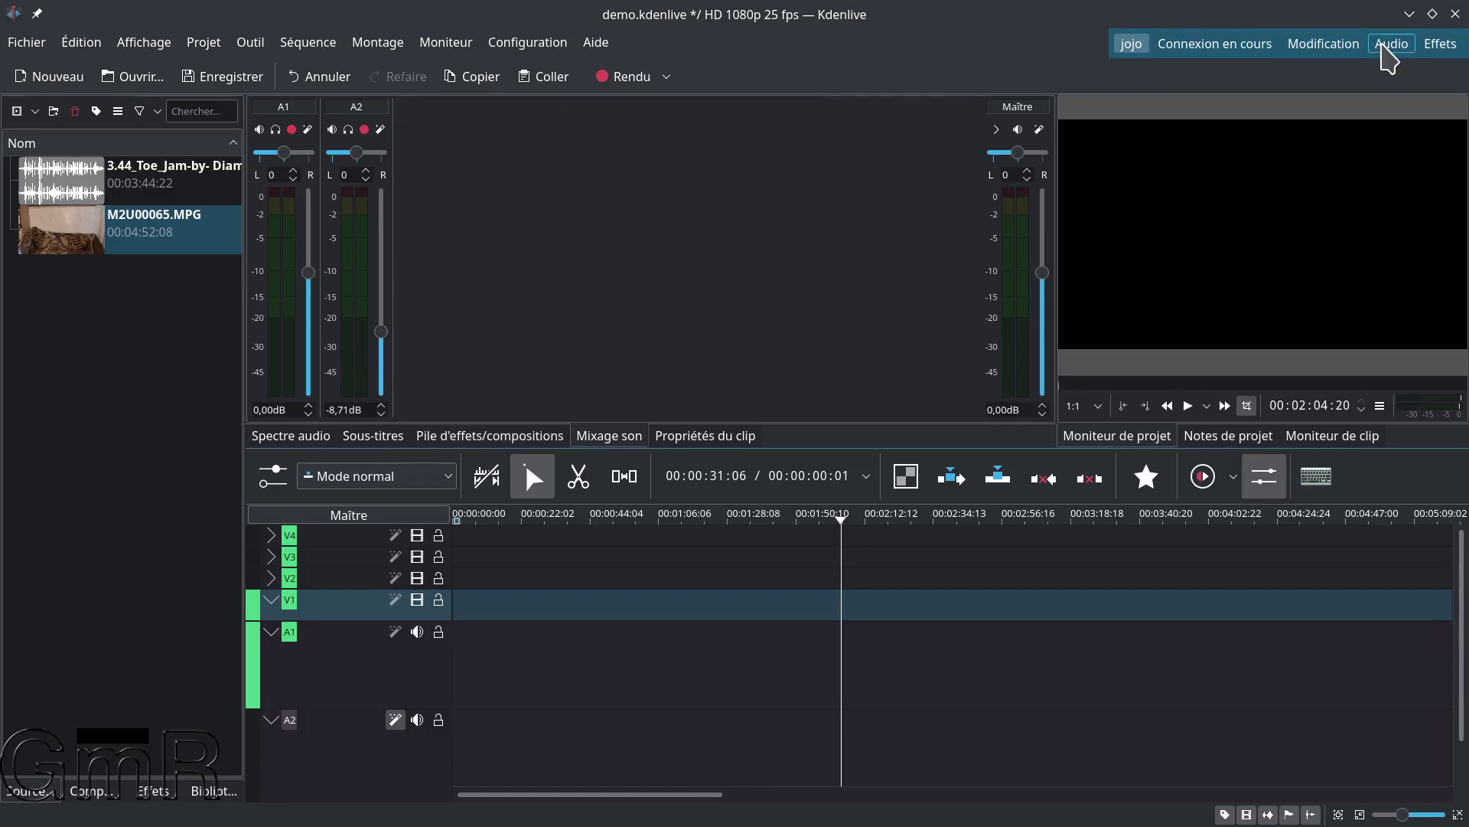
Switch to the Audio layout, hide the audio mixer there, and return to the jojo layout
{"action": "left_click", "coordinate": [1383, 46]}
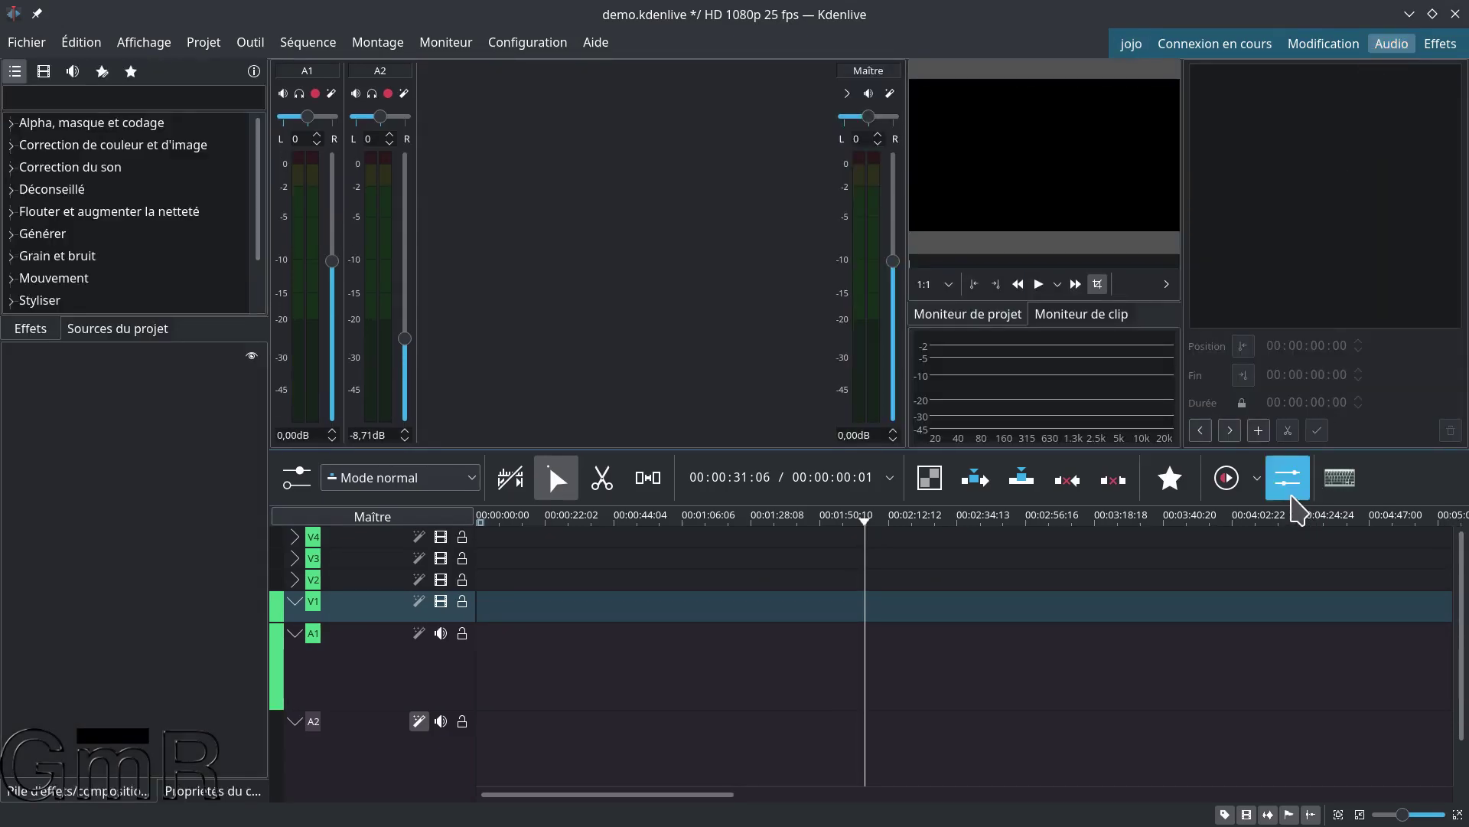
{"action": "left_click", "coordinate": [1292, 494]}
{"action": "left_click", "coordinate": [1291, 494]}
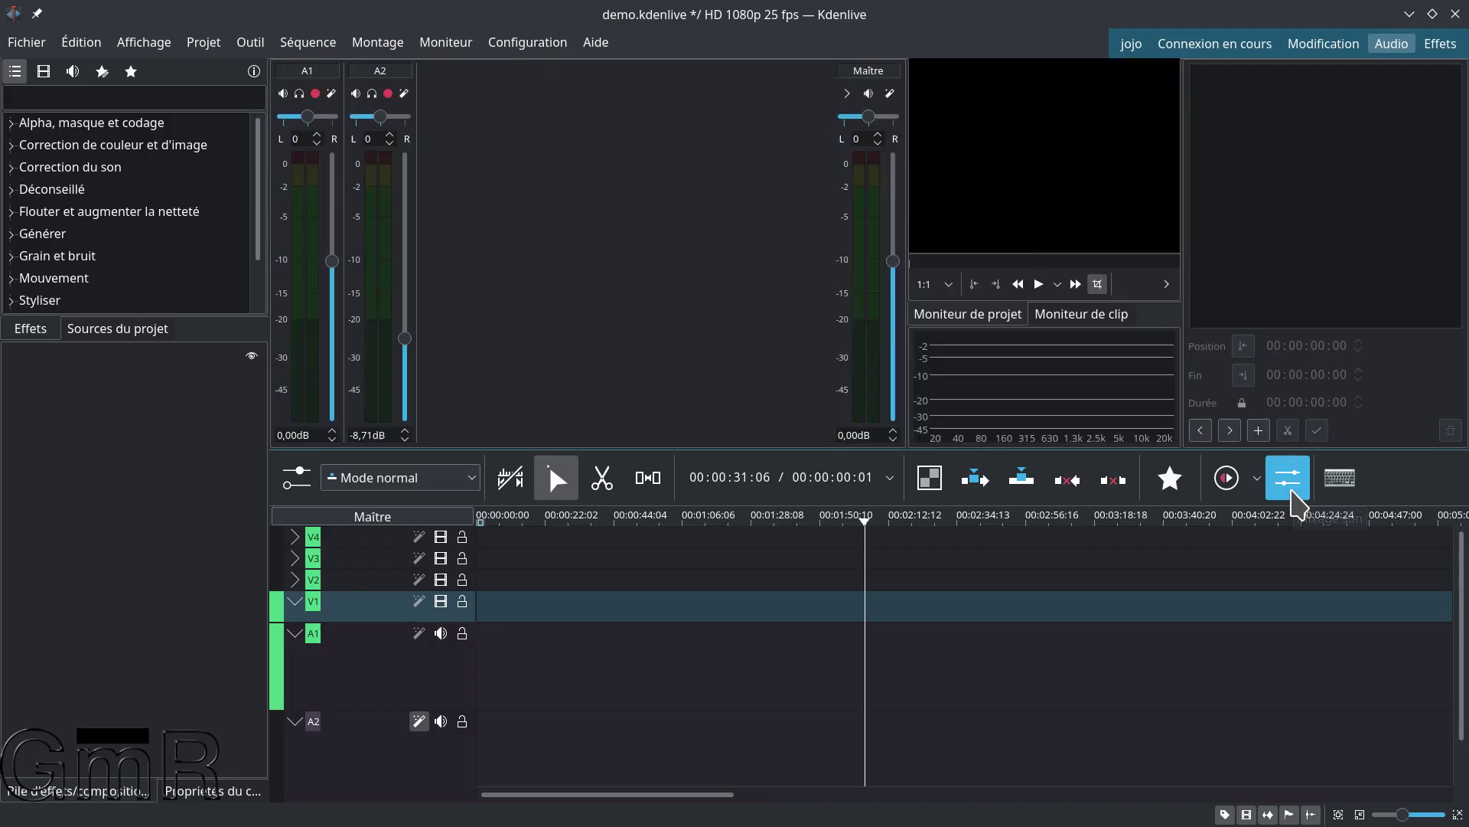
{"action": "left_click", "coordinate": [1294, 493]}
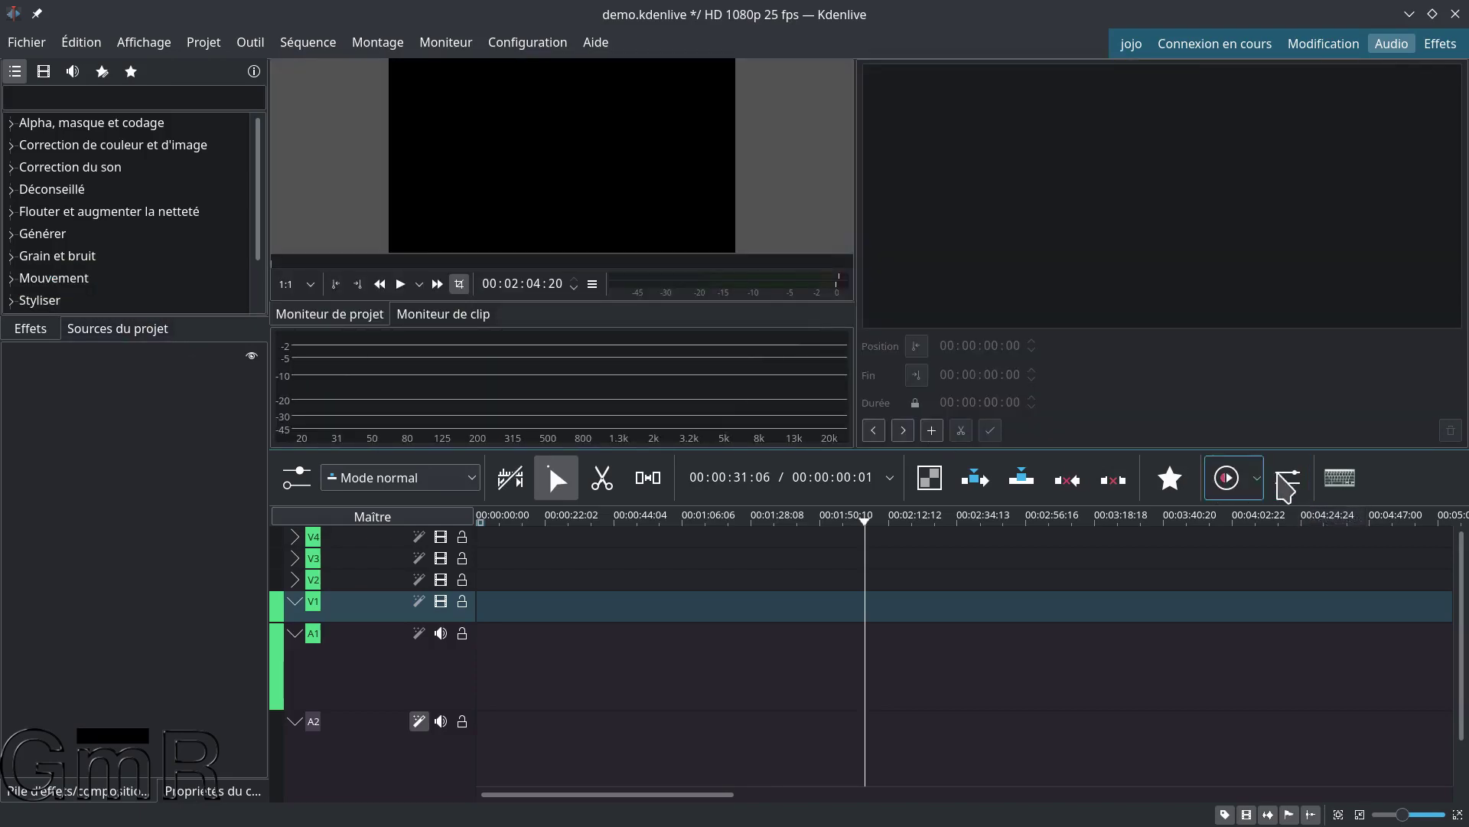
{"action": "left_click", "coordinate": [1132, 46]}
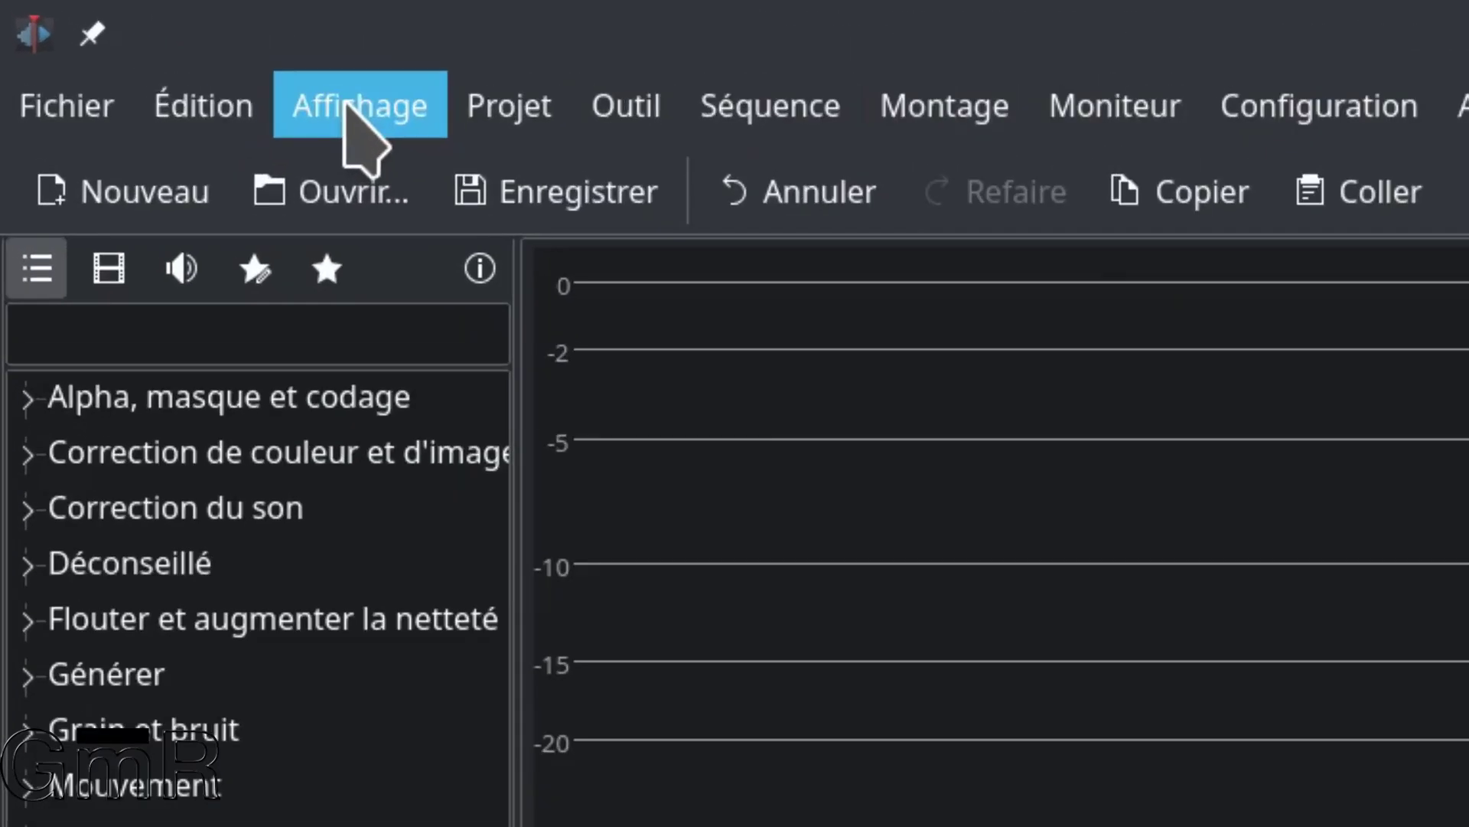
Try showing and hiding the Mixage son audio mixer twice in the jojo layout
{"action": "left_click", "coordinate": [348, 107]}
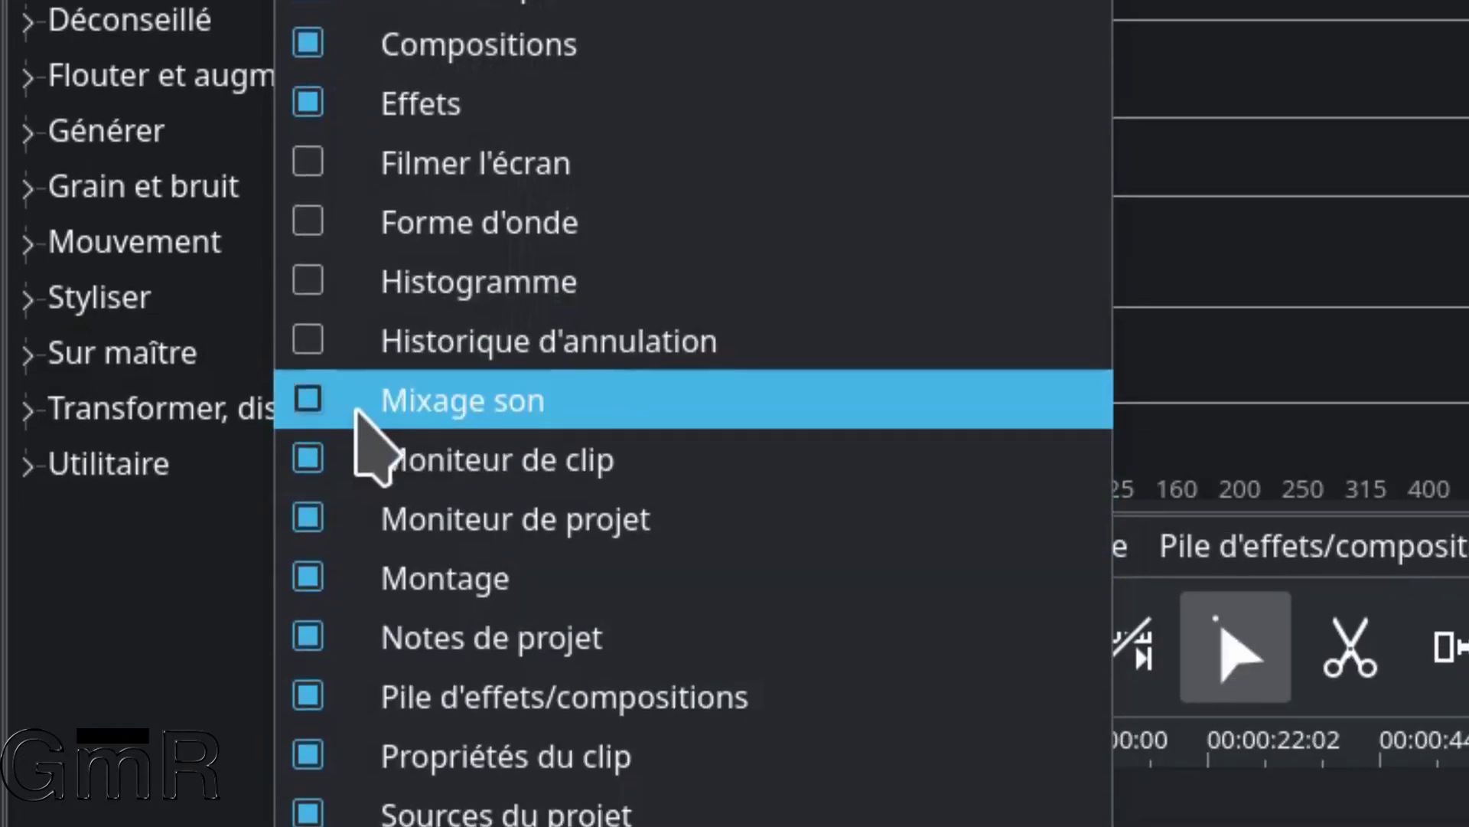
{"action": "left_click", "coordinate": [382, 392]}
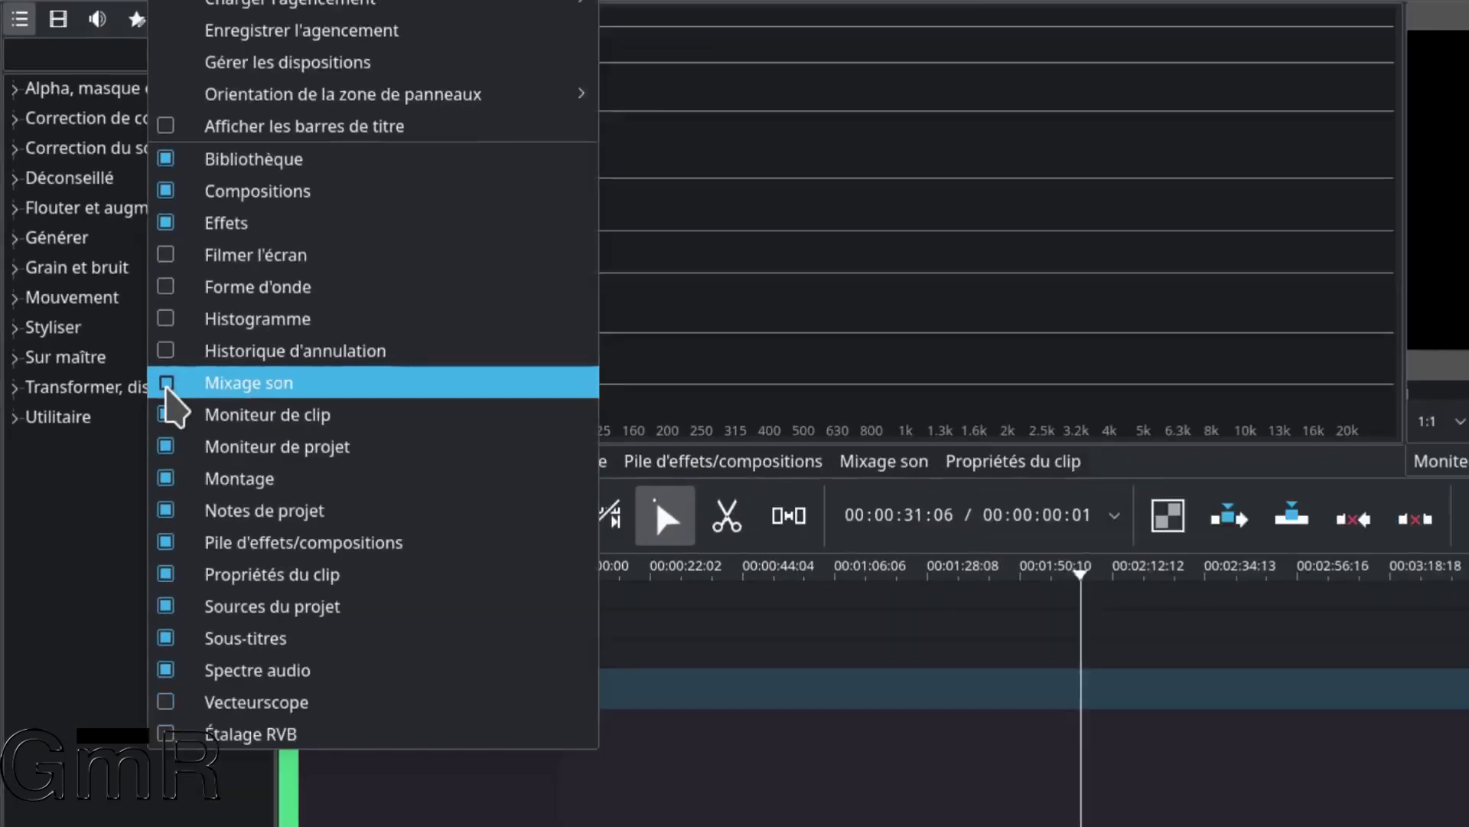
{"action": "left_click", "coordinate": [308, 408]}
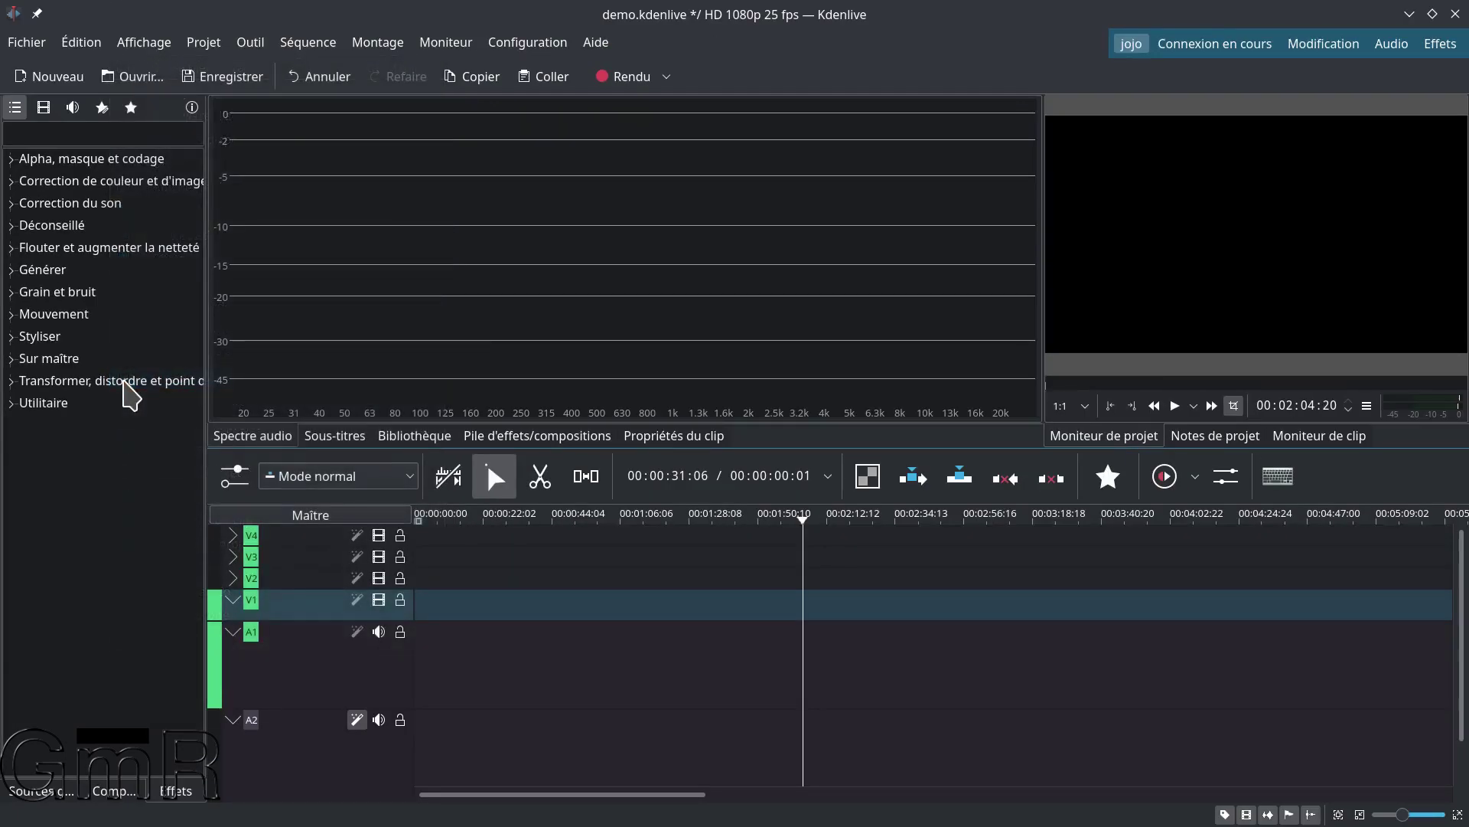
{"action": "left_click", "coordinate": [1225, 475]}
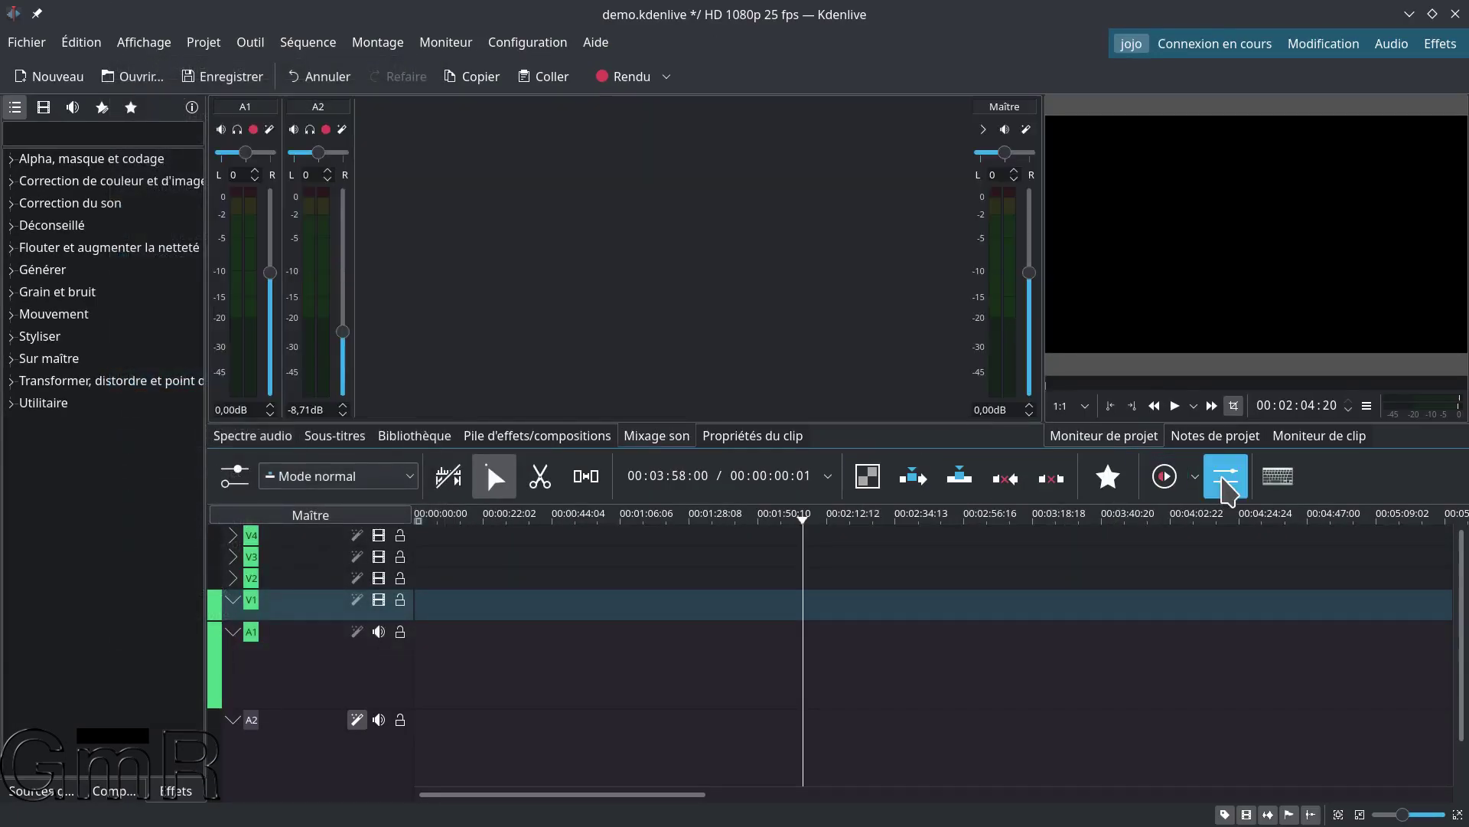
{"action": "left_click", "coordinate": [159, 47]}
{"action": "left_click", "coordinate": [178, 378]}
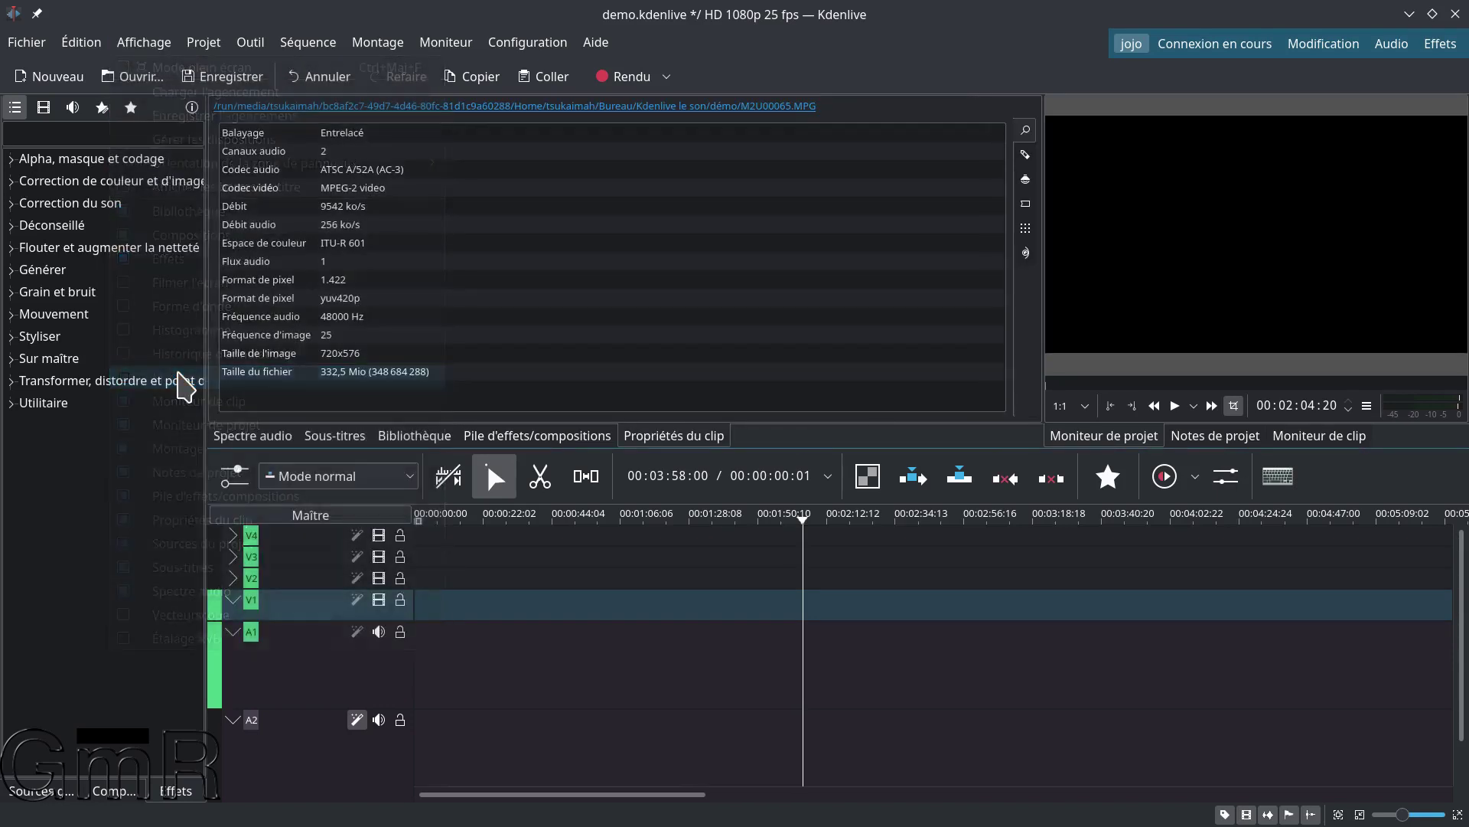
Enable the Mixage son view and bring the audio mixer to the front
{"action": "left_click", "coordinate": [144, 42]}
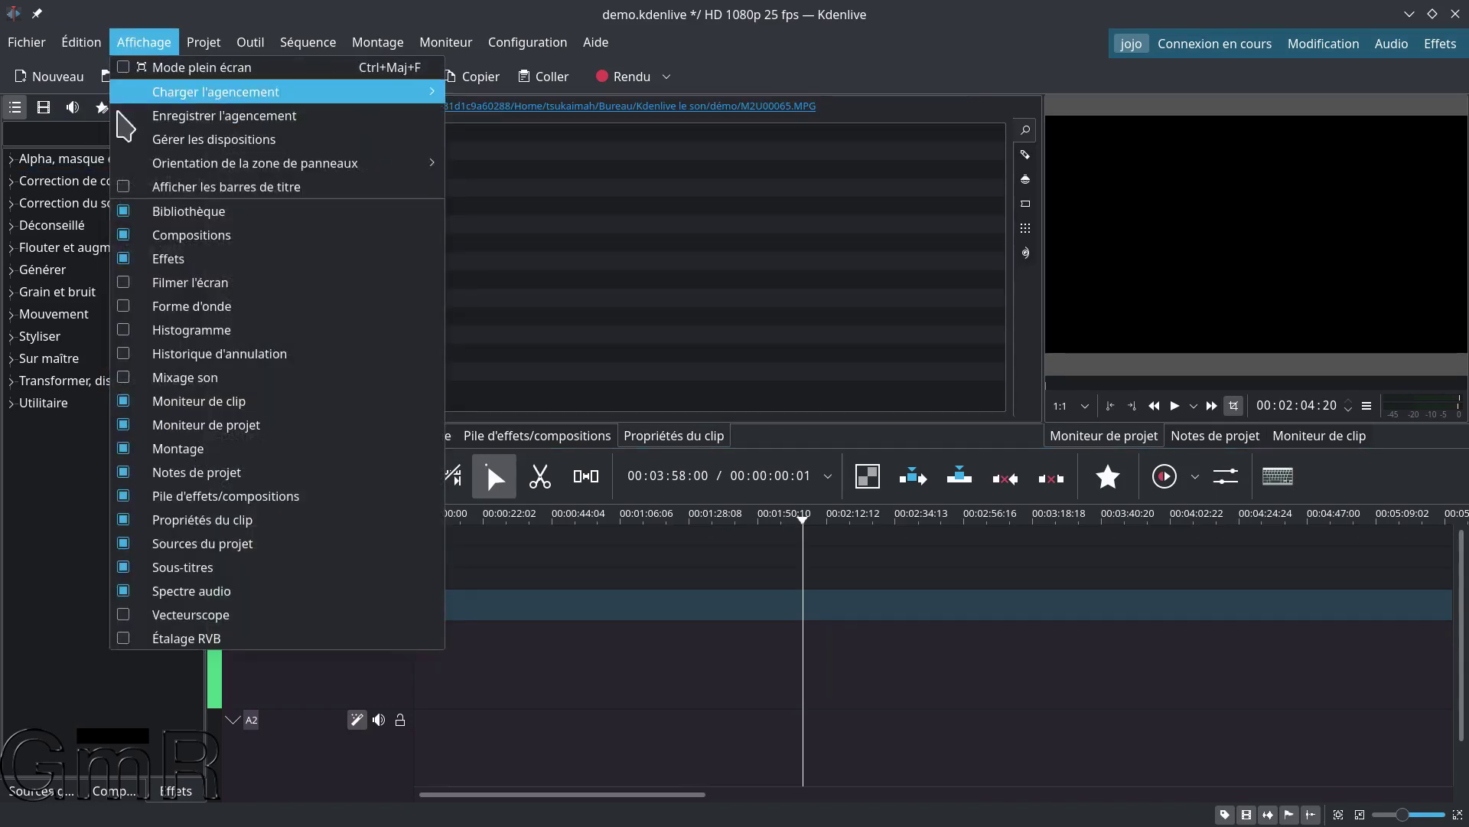
{"action": "left_click", "coordinate": [132, 378]}
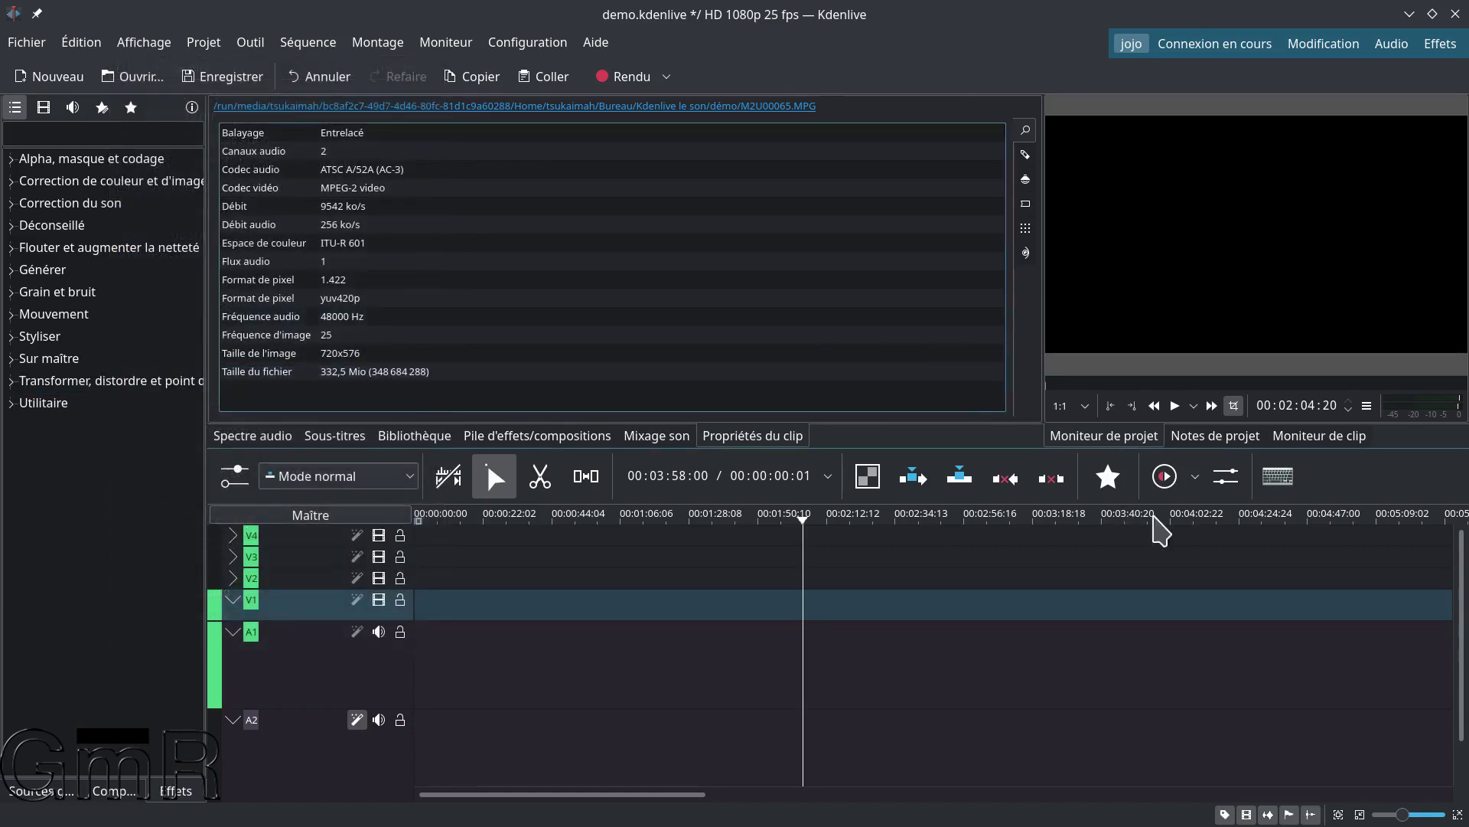
{"action": "left_click", "coordinate": [1225, 476]}
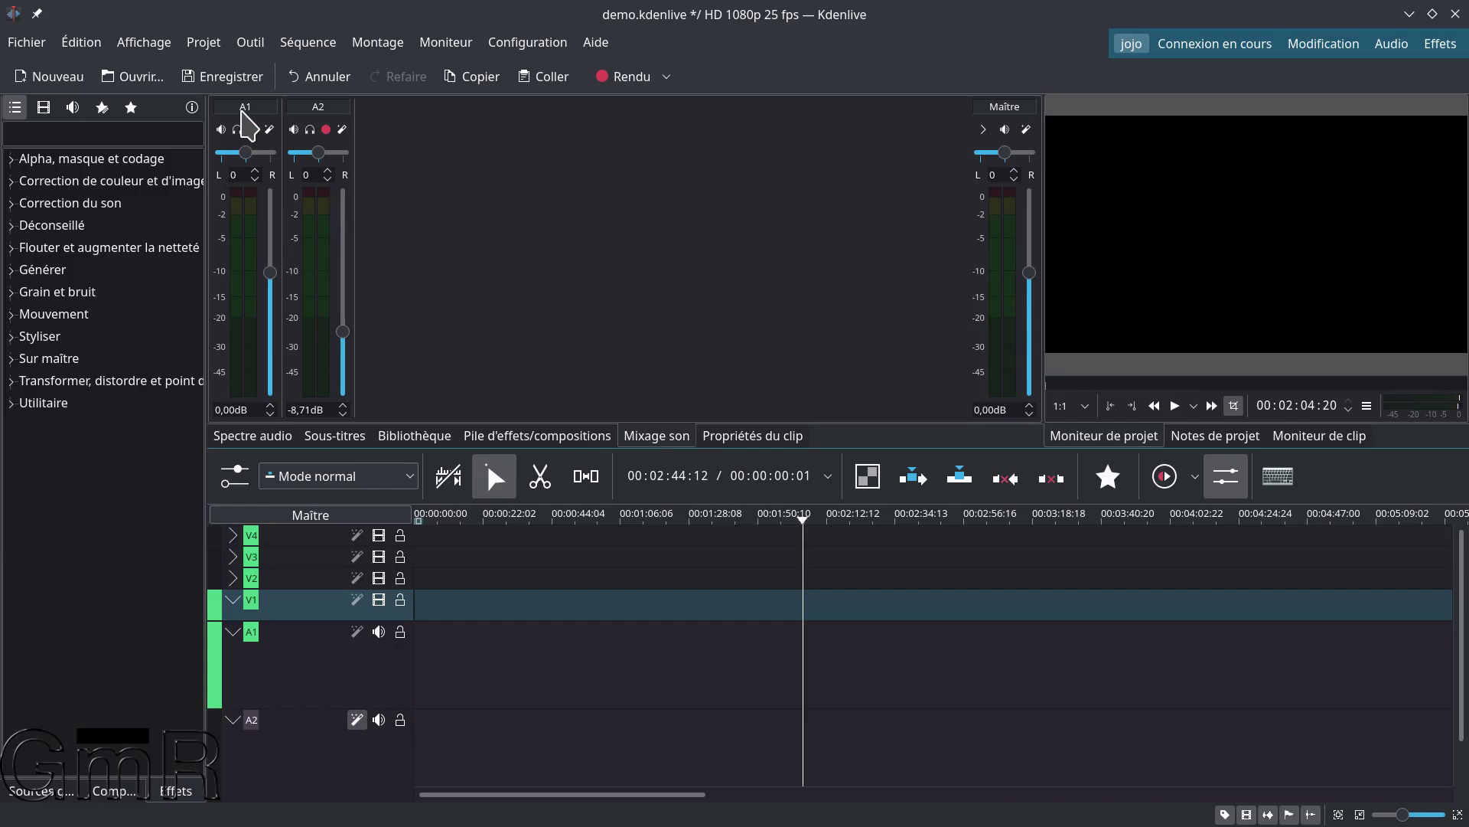
Insert one audio track below track A1
{"action": "right_click", "coordinate": [290, 656]}
{"action": "left_click", "coordinate": [363, 667]}
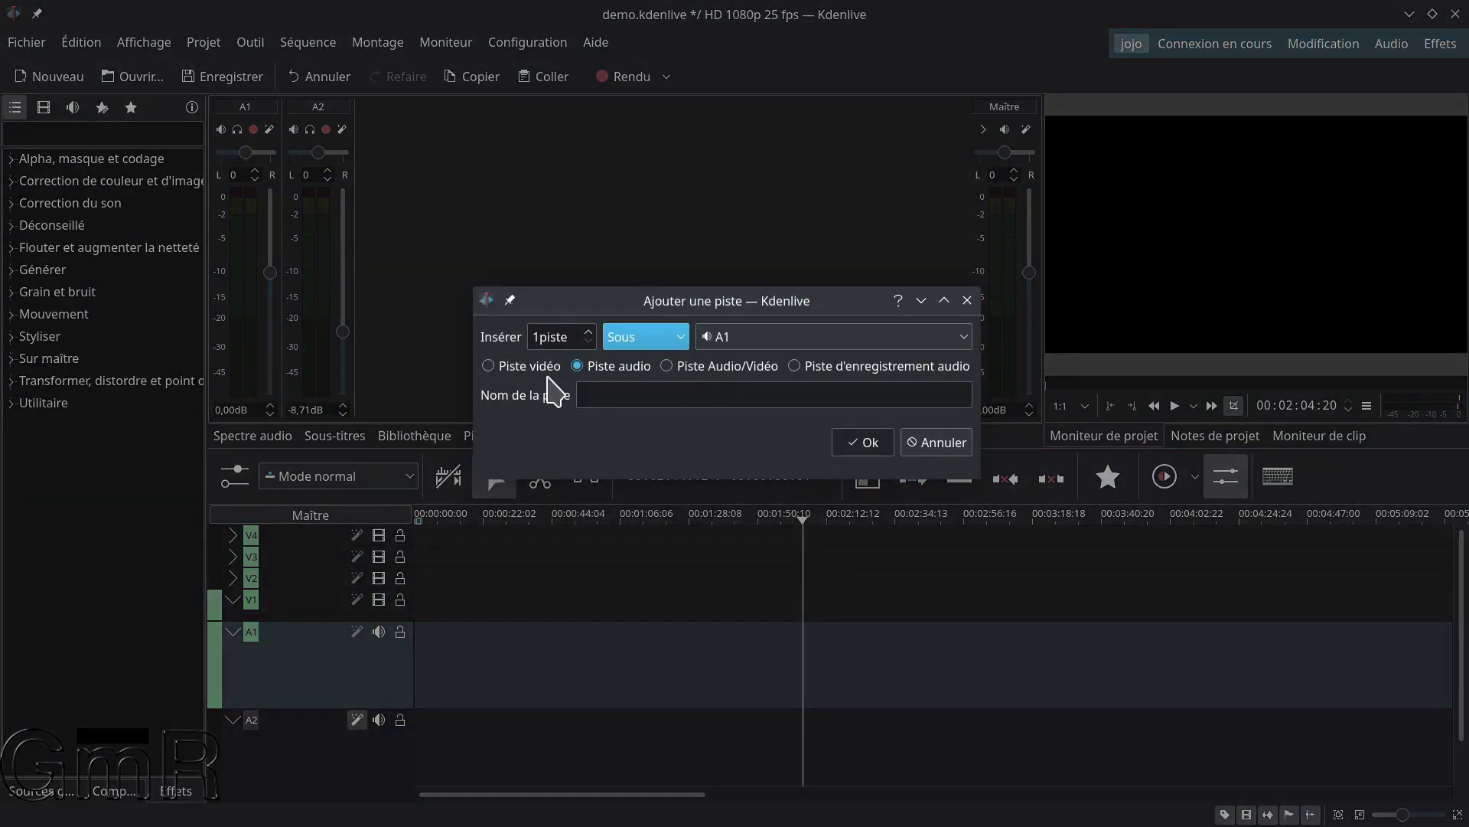
{"action": "left_click", "coordinate": [863, 442]}
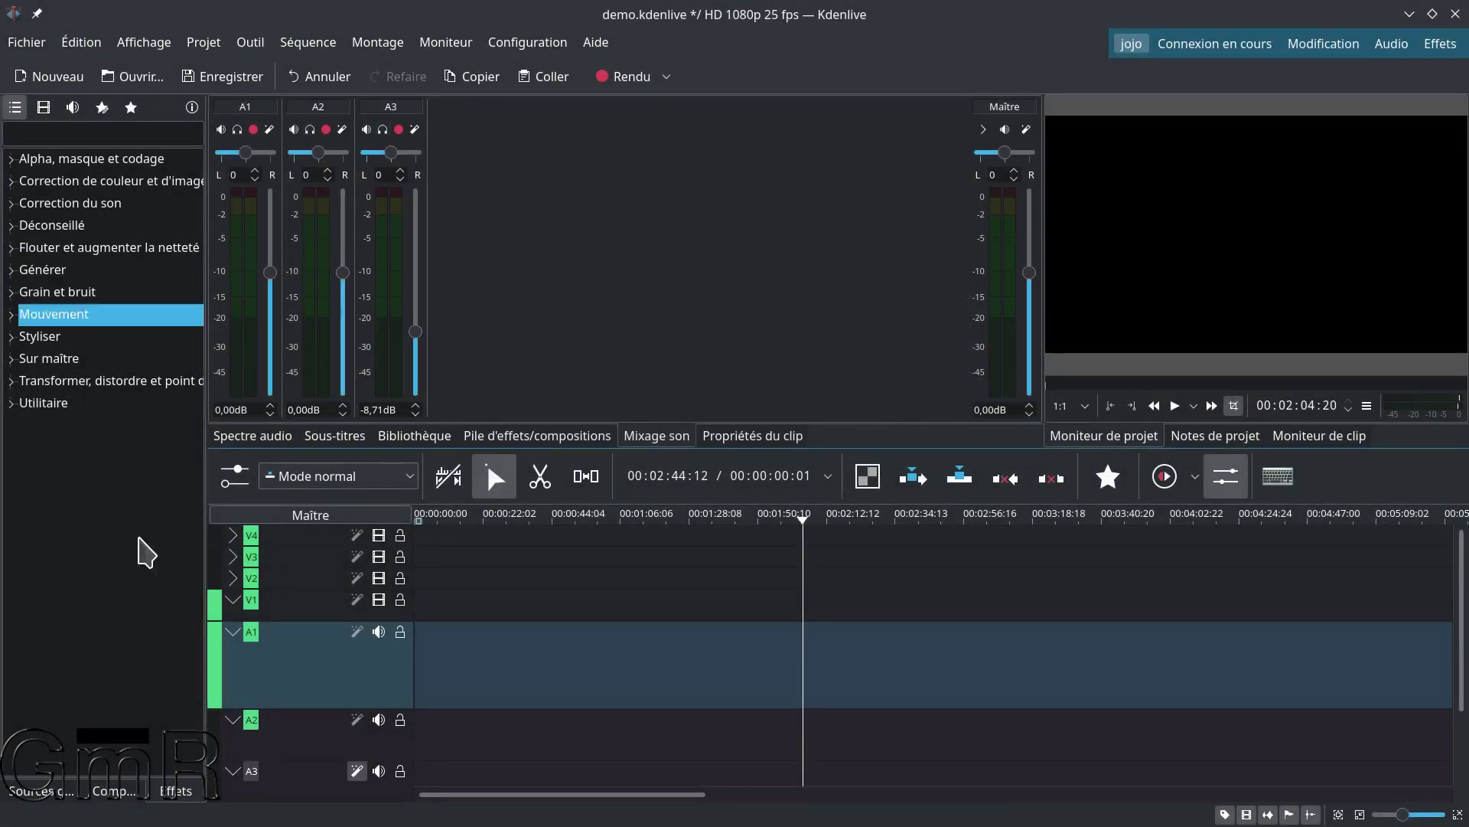
Place the M2U00065.MPG clip from the project sources at the start of tracks V1 and A1
{"action": "left_click", "coordinate": [40, 792]}
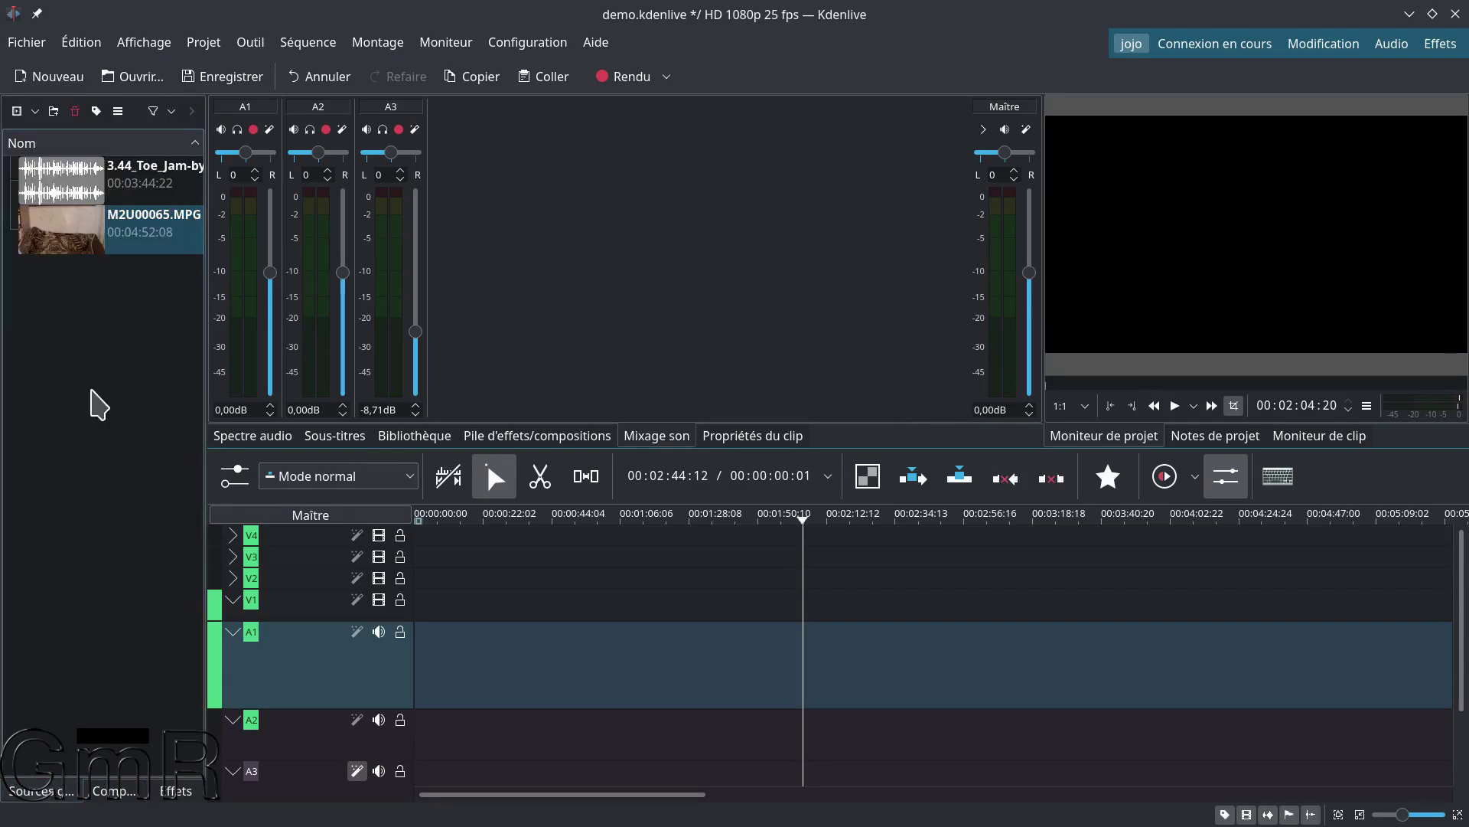
{"action": "left_click_drag", "start_coordinate": [79, 220], "coordinate": [306, 631]}
{"action": "left_click_drag", "start_coordinate": [538, 606], "coordinate": [420, 583]}
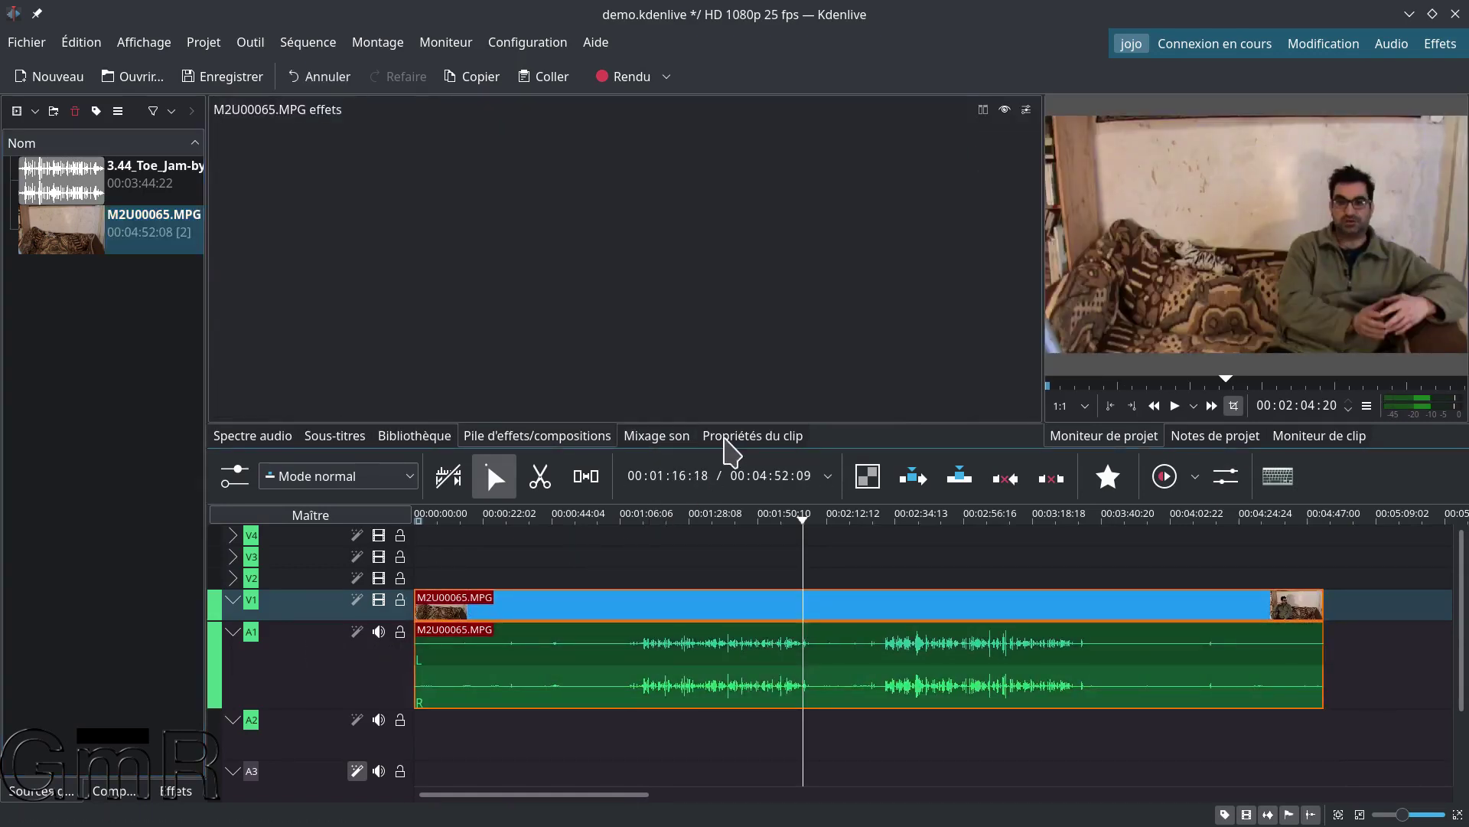
Display the audio mixer and reset the A3 track's volume to 0 dB
{"action": "left_click", "coordinate": [654, 435]}
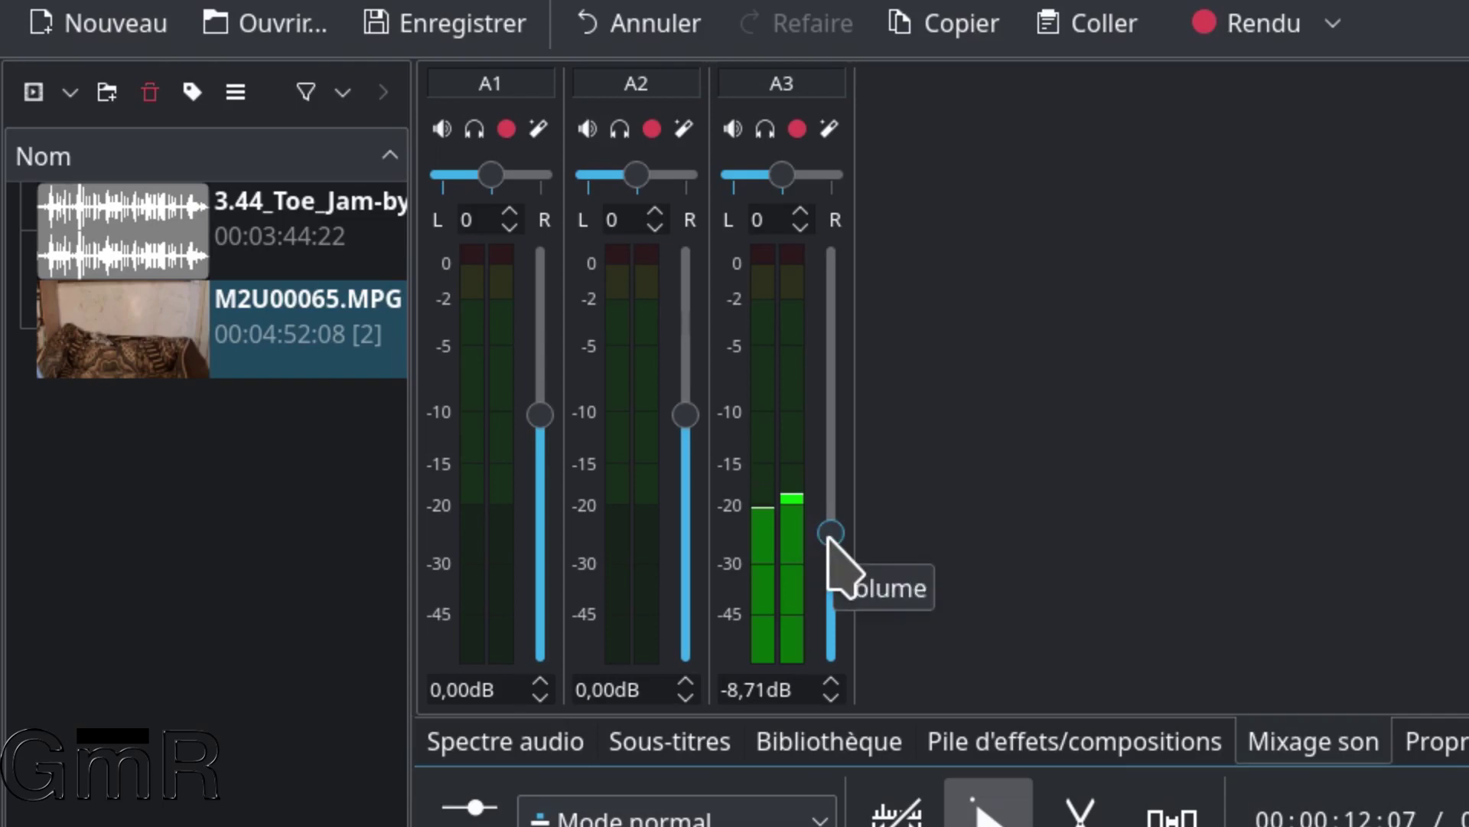
{"action": "double_click", "coordinate": [830, 534]}
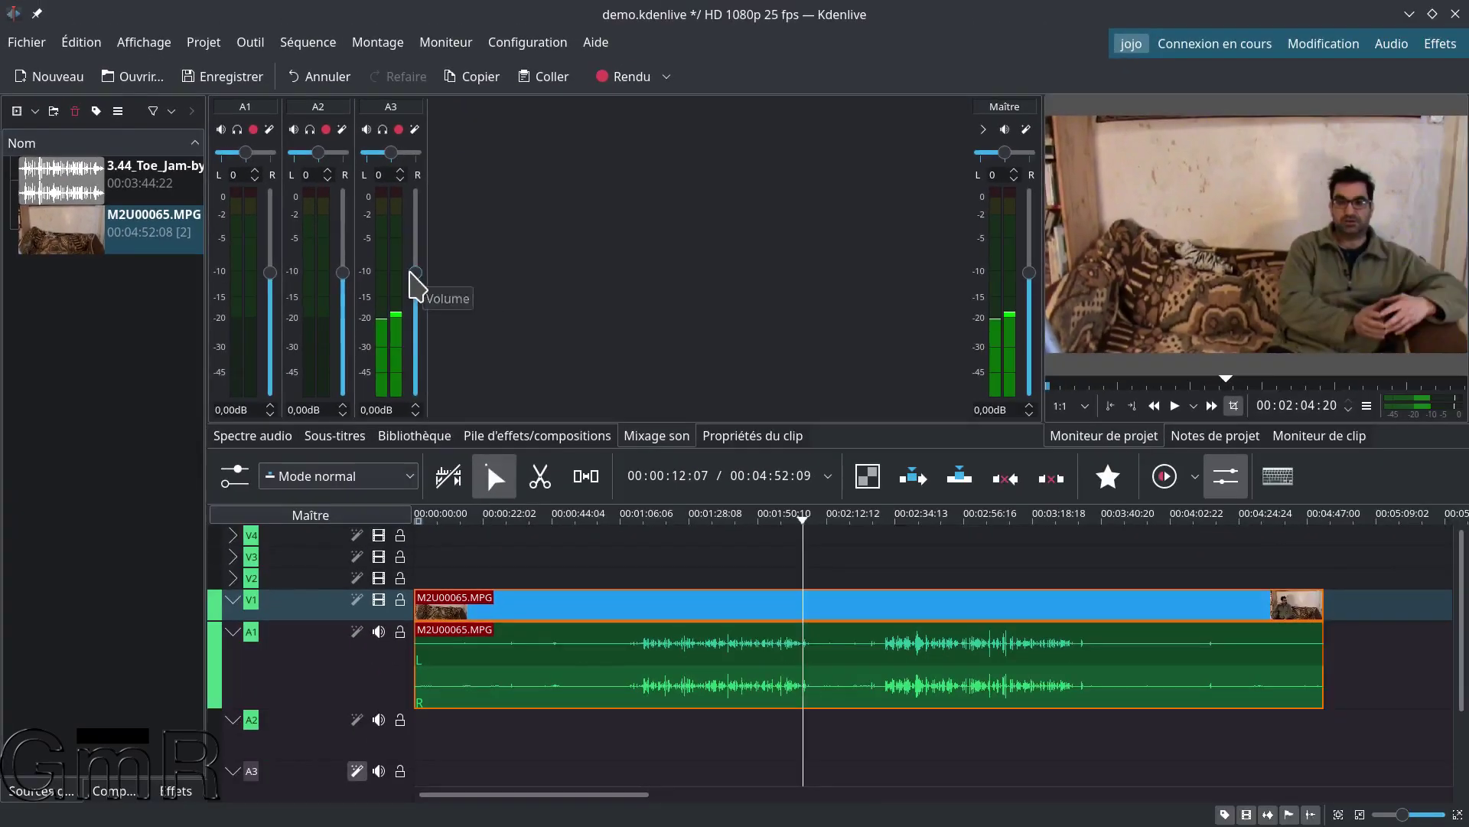
{"action": "left_click_drag", "start_coordinate": [832, 415], "coordinate": [832, 323]}
Try shifting the A3 track's left-right balance in the mixer and reset it to 0
{"action": "mouse_move", "coordinate": [388, 151]}
{"action": "left_mouse_down"}
{"action": "mouse_move", "coordinate": [362, 152]}
{"action": "mouse_move", "coordinate": [415, 152]}
{"action": "left_mouse_up"}
{"action": "scroll", "coordinate": [408, 152], "scroll_direction": "down", "scroll_amount": 6}
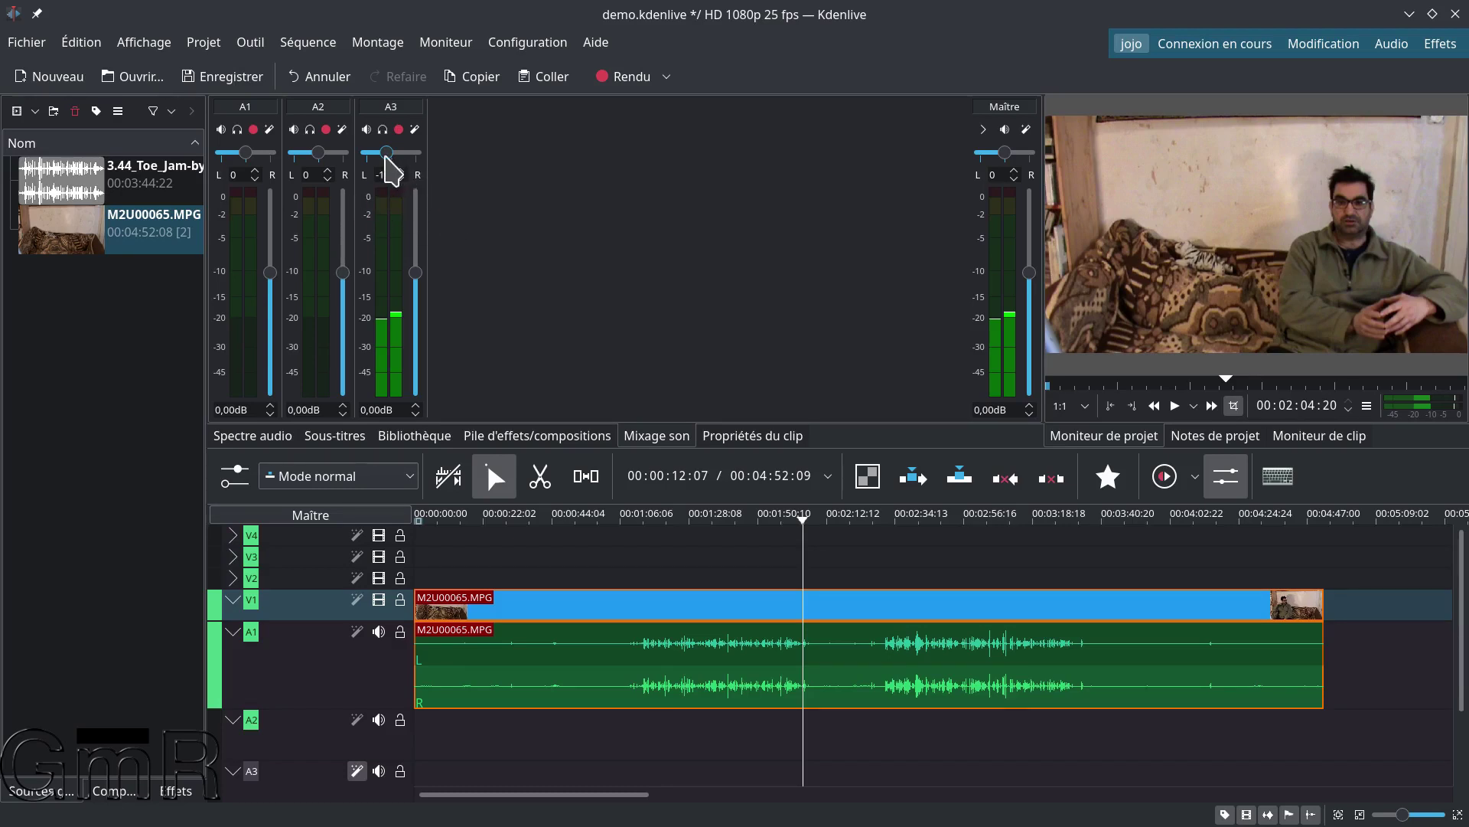
{"action": "double_click", "coordinate": [387, 155]}
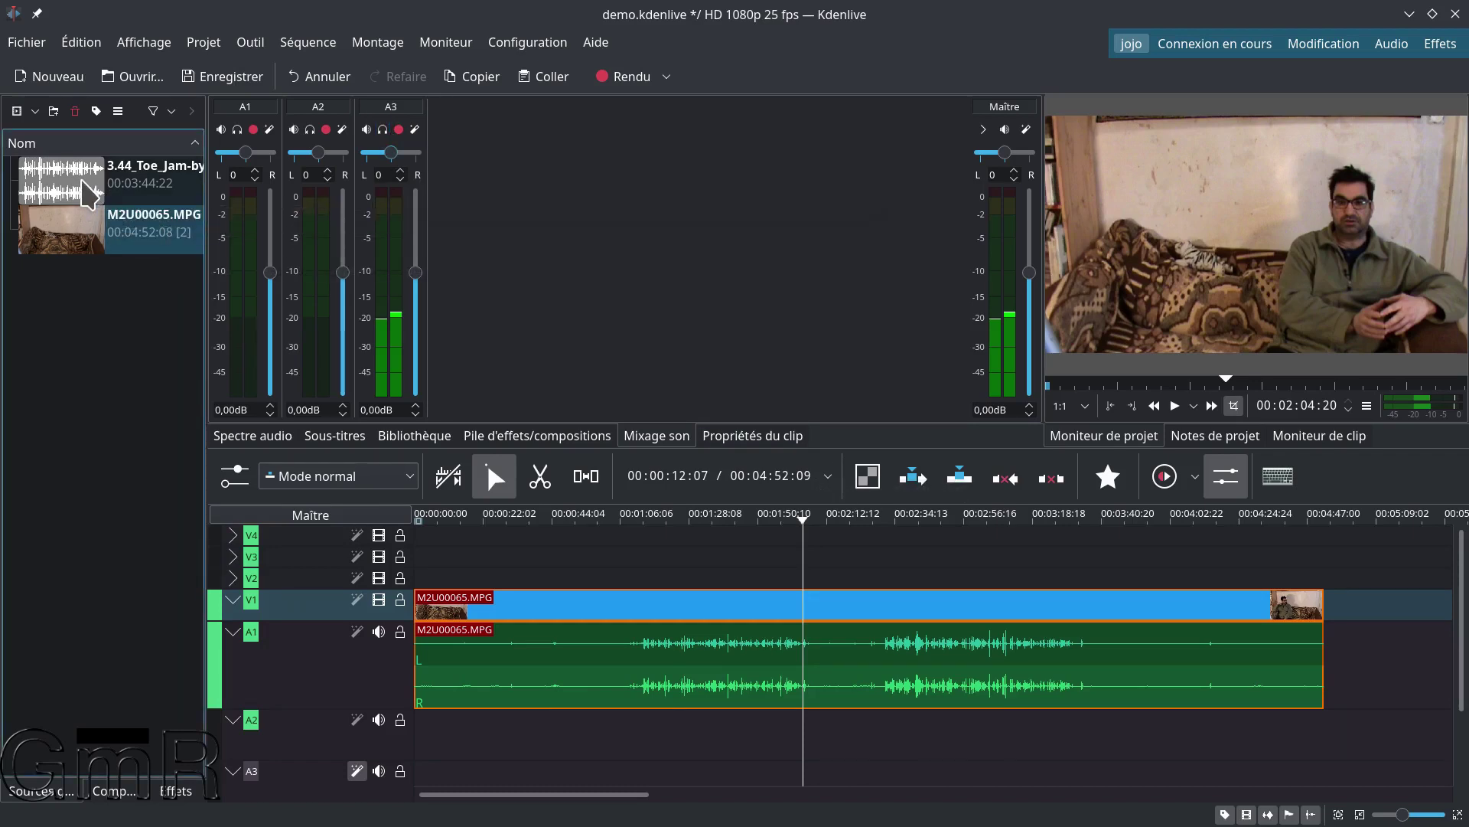
Place the 3.44_Toe_Jam music file at the start of track A2 and deselect it
{"action": "left_click_drag", "start_coordinate": [90, 196], "coordinate": [451, 731]}
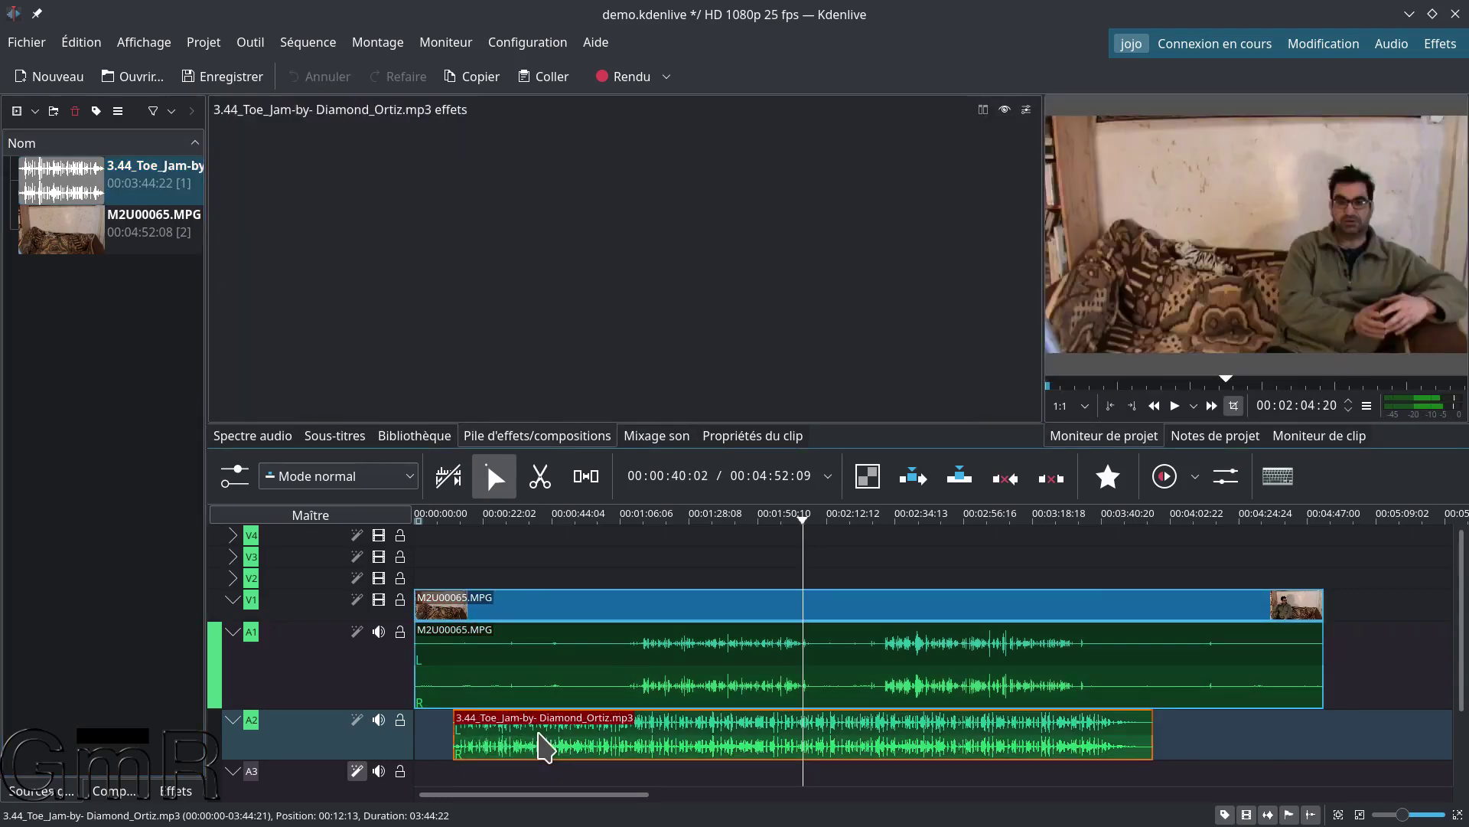
{"action": "left_click_drag", "start_coordinate": [555, 746], "coordinate": [426, 737]}
{"action": "left_click", "coordinate": [521, 576]}
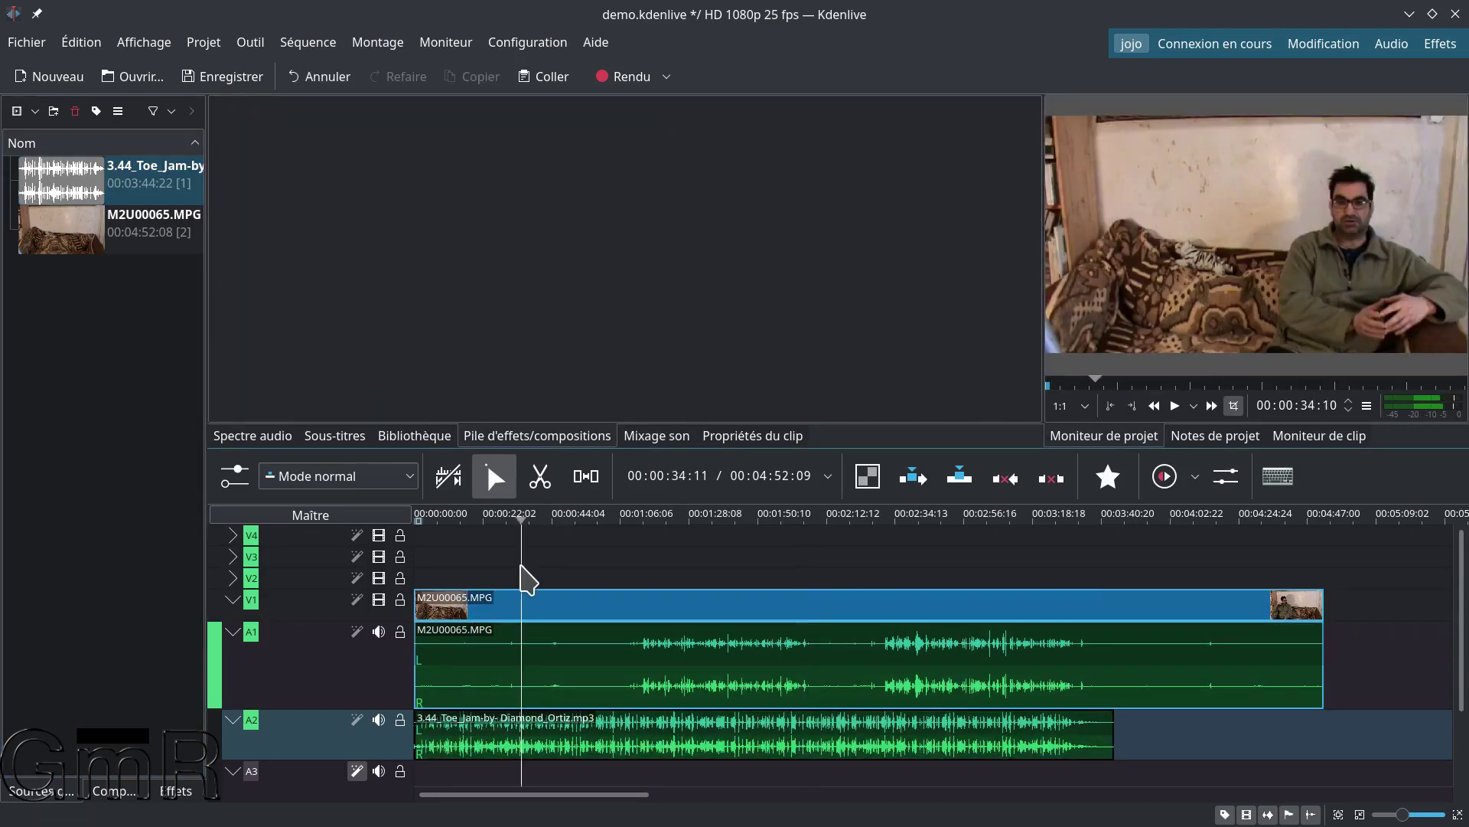
Display the audio mixer and play the timeline from about 00:01:25 to check the levels of the audio tracks
{"action": "left_click", "coordinate": [653, 439]}
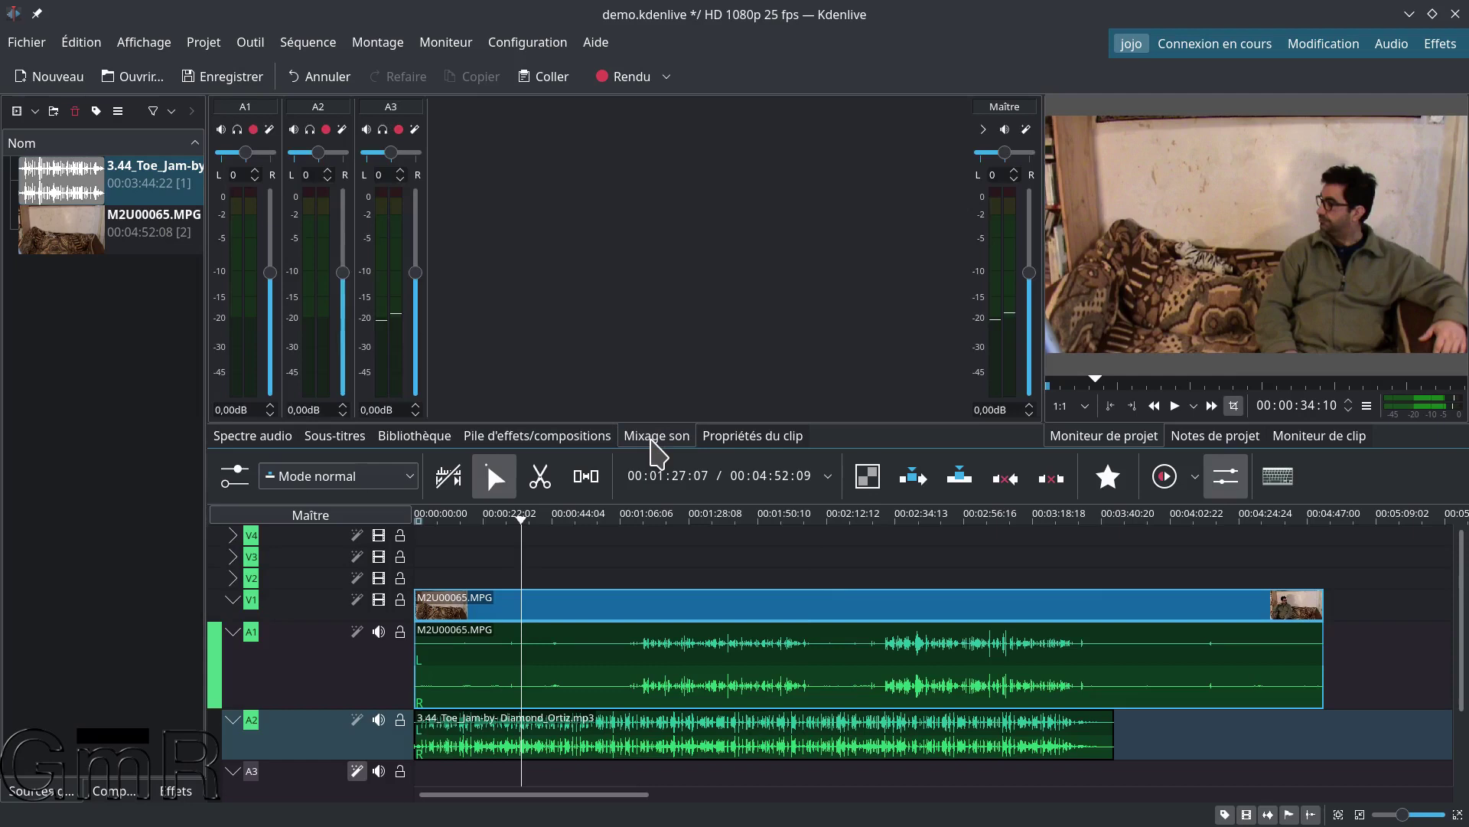
{"action": "left_click_drag", "start_coordinate": [609, 573], "coordinate": [677, 577]}
{"action": "key", "text": "space"}
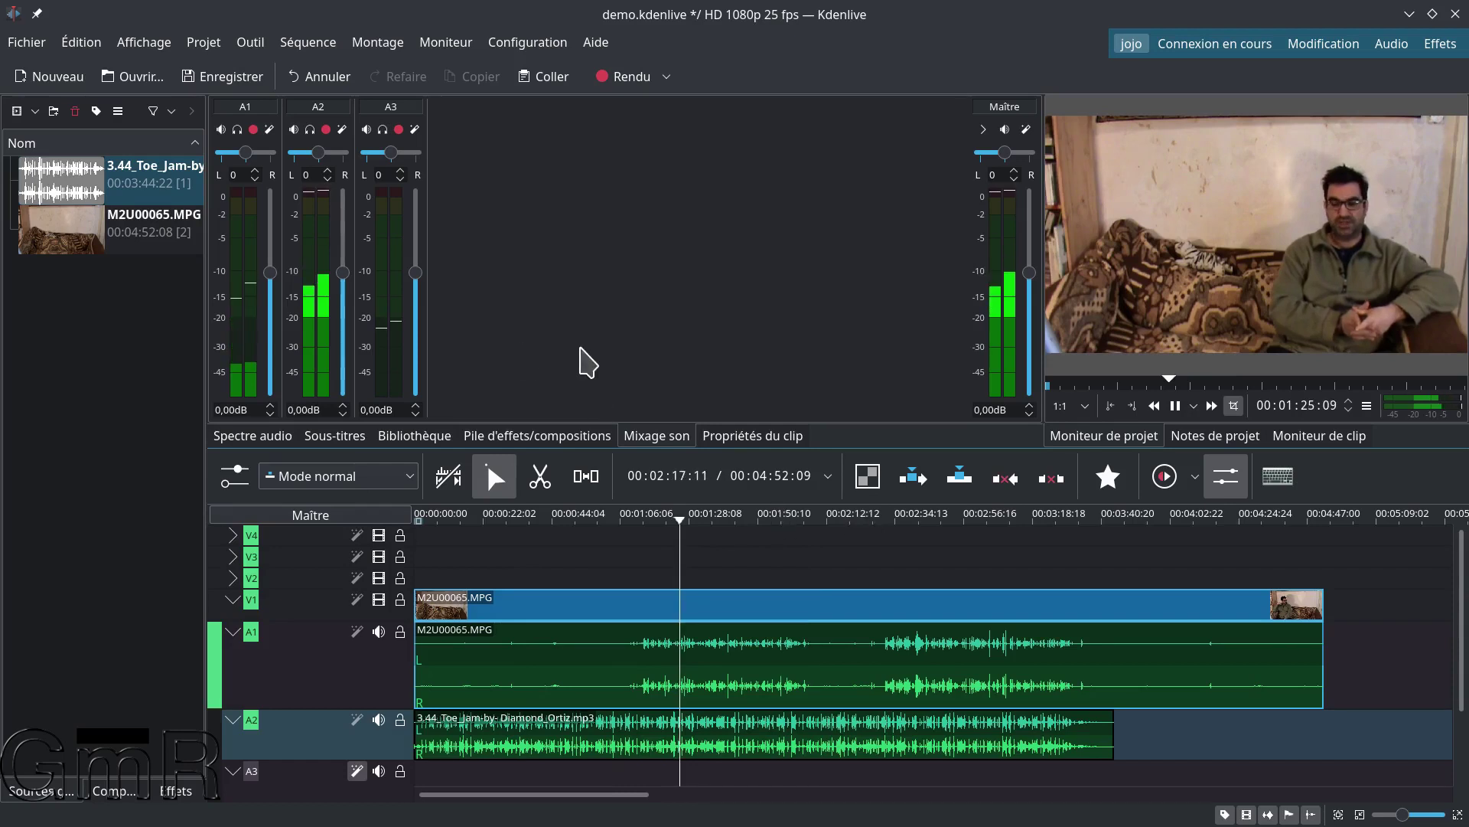
{"action": "key", "text": "space"}
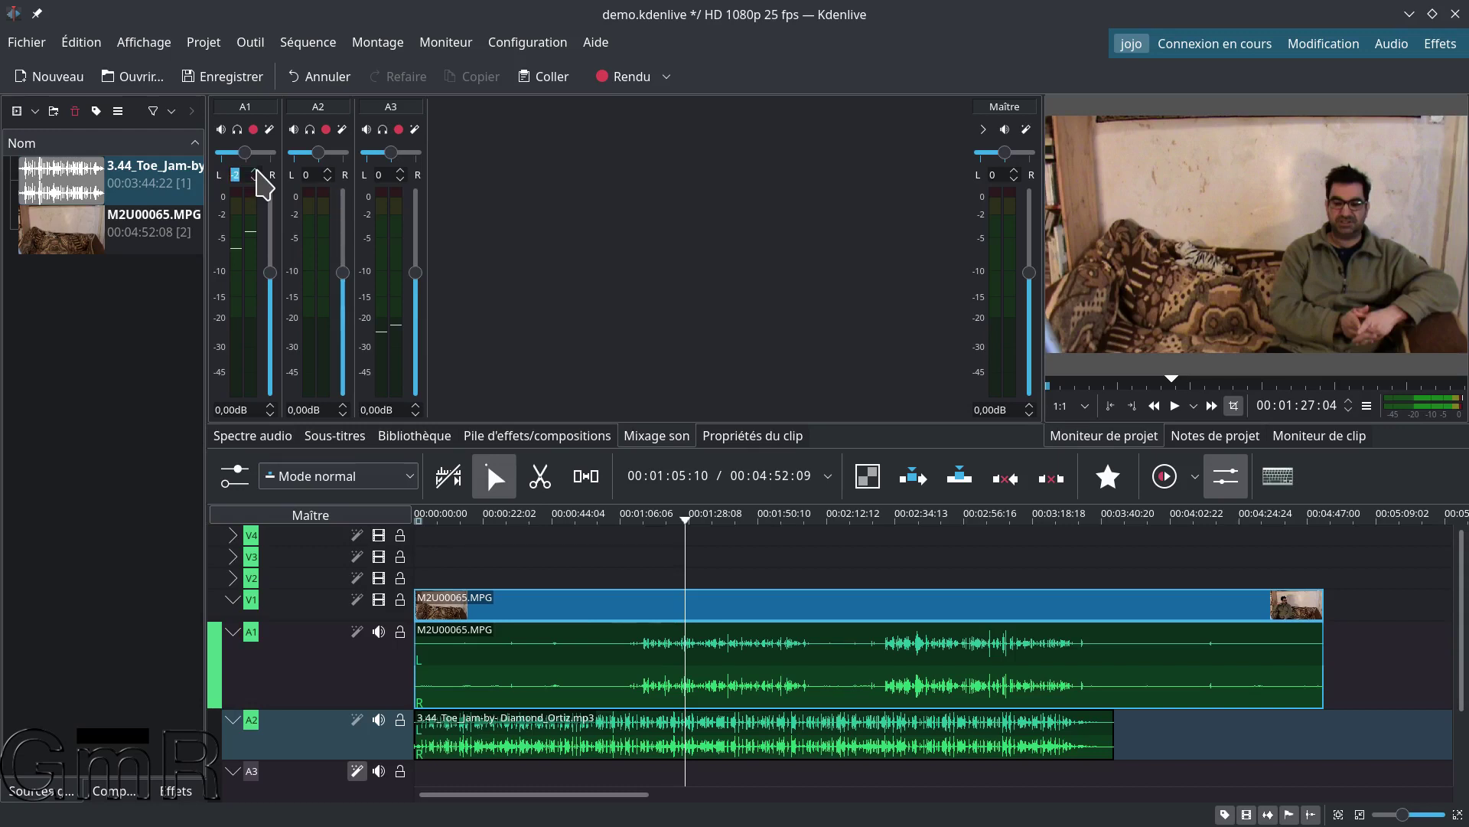
Set track A1's balance to 2 and volume to about 5.41 dB, and lower A2's volume to about -13.67 dB, checking the mix in playback
{"action": "left_click_drag", "start_coordinate": [235, 152], "coordinate": [263, 151]}
{"action": "mouse_move", "coordinate": [270, 273]}
{"action": "left_mouse_down"}
{"action": "mouse_move", "coordinate": [269, 344]}
{"action": "mouse_move", "coordinate": [285, 252]}
{"action": "left_mouse_up"}
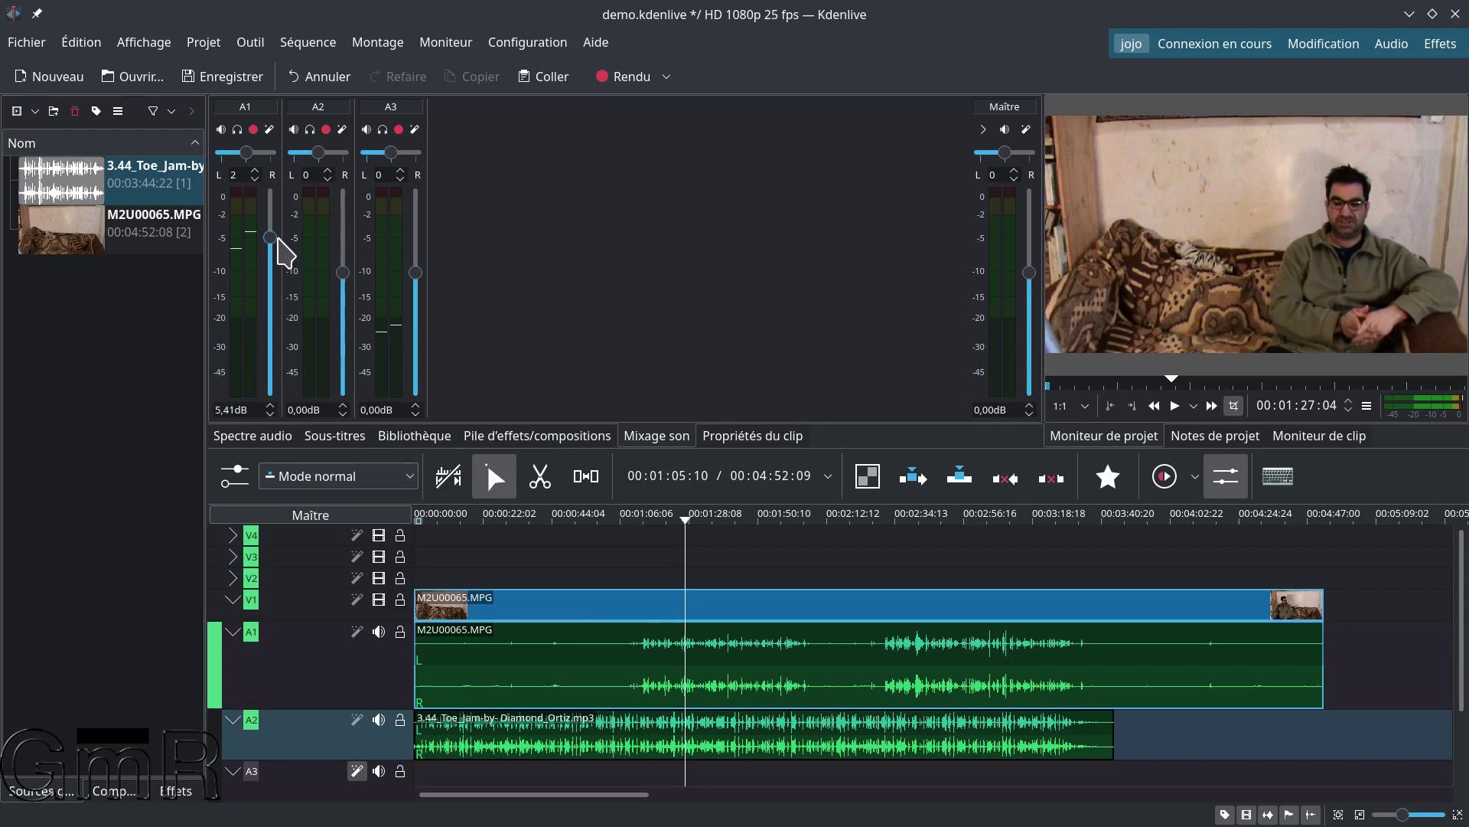
{"action": "left_click_drag", "start_coordinate": [352, 287], "coordinate": [353, 338]}
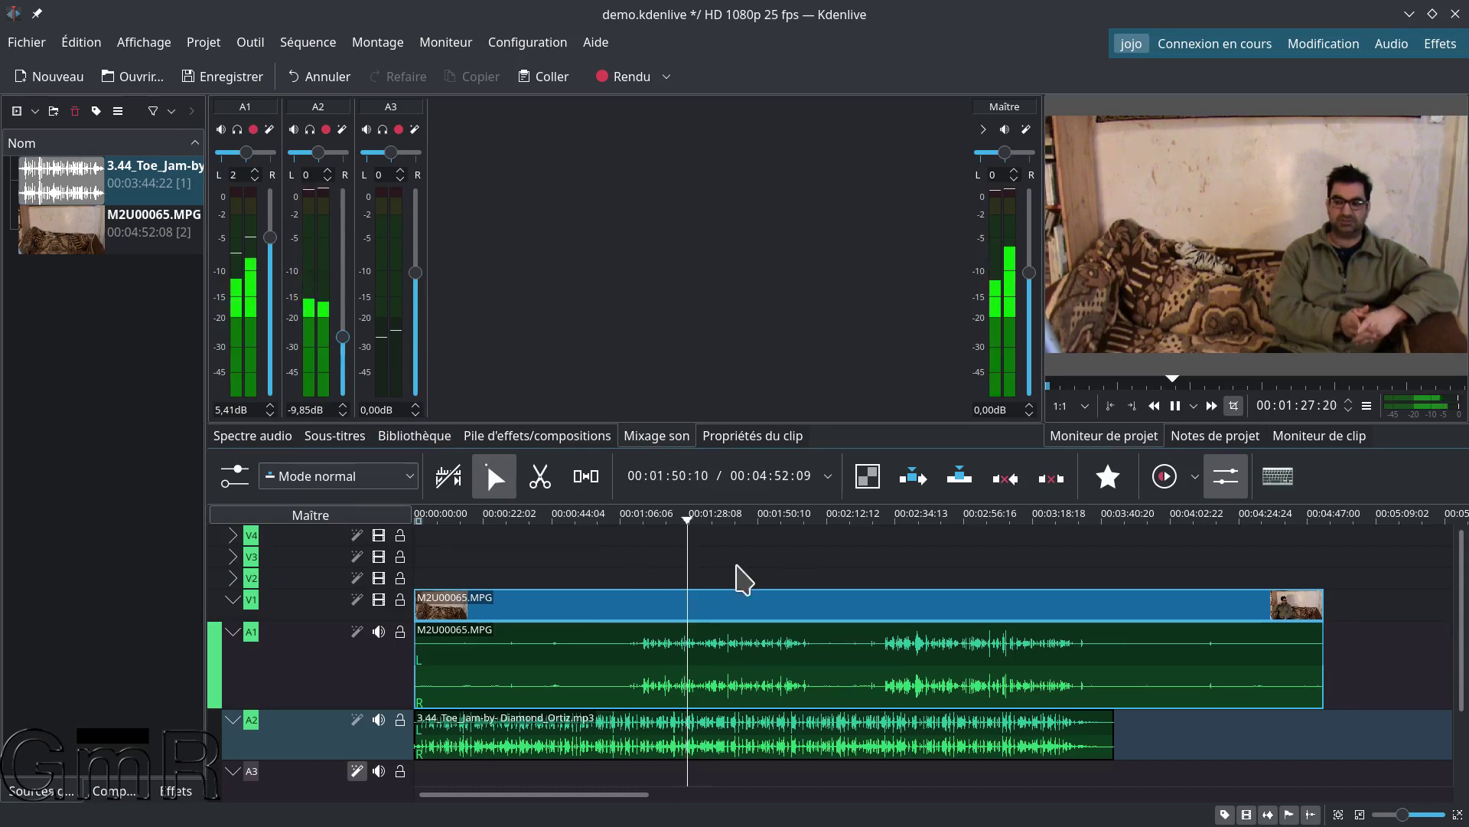
{"action": "left_click_drag", "start_coordinate": [343, 338], "coordinate": [344, 352]}
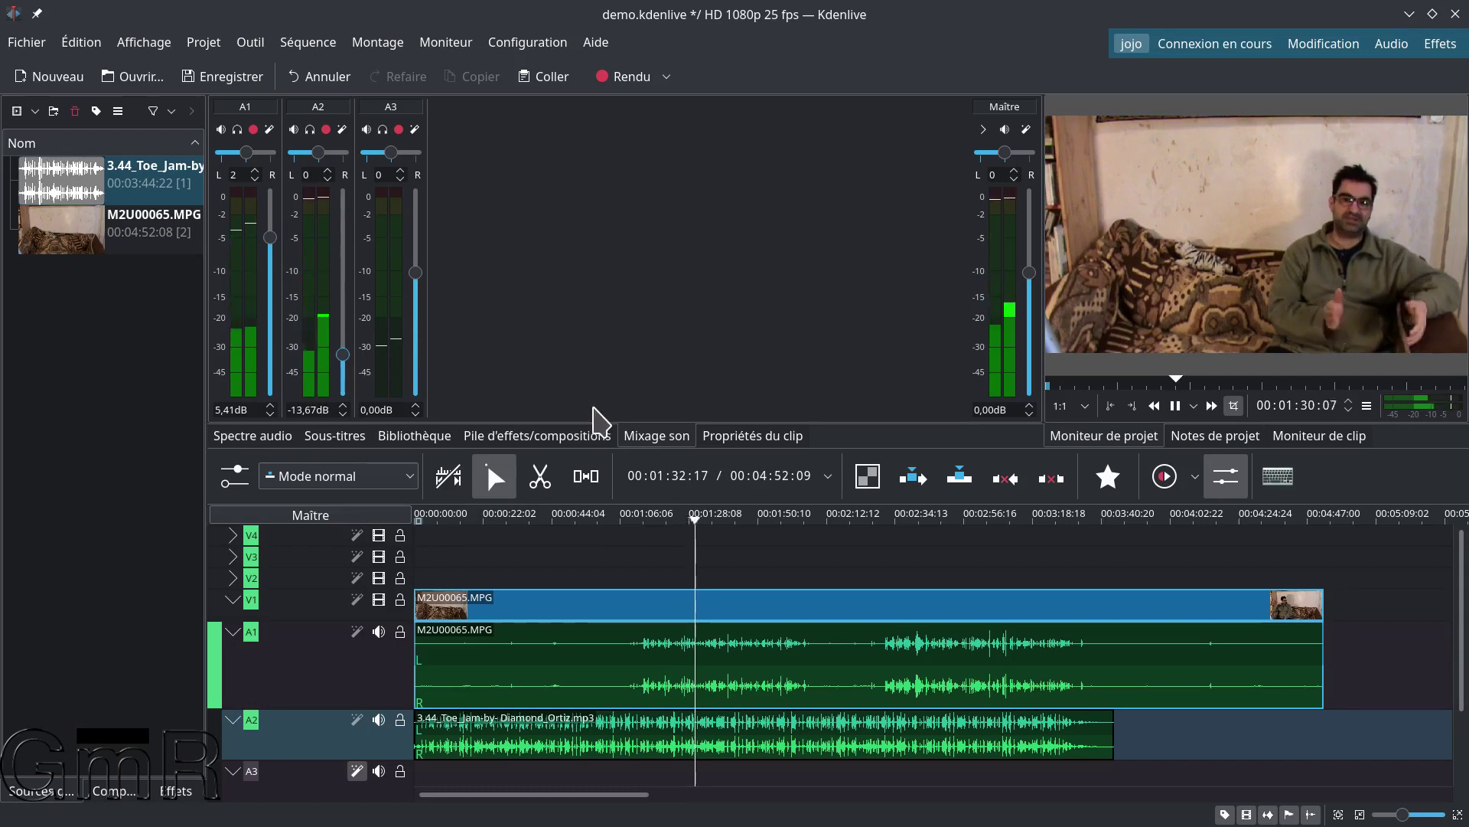
{"action": "key", "text": "space"}
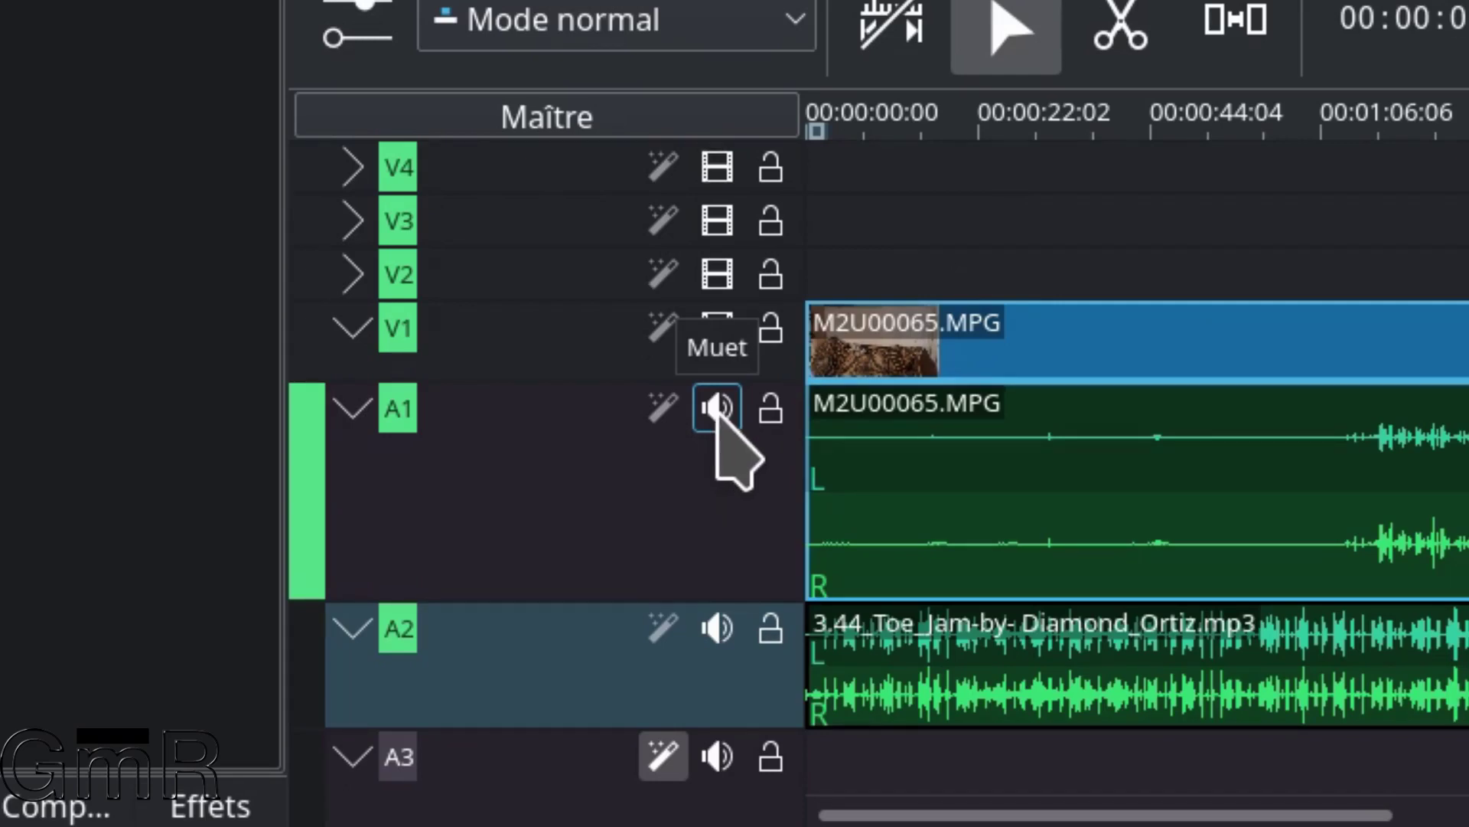
Lock track A1, switching its mute on and off again, and lower its volume to about 3.28 dB
{"action": "left_click", "coordinate": [717, 408]}
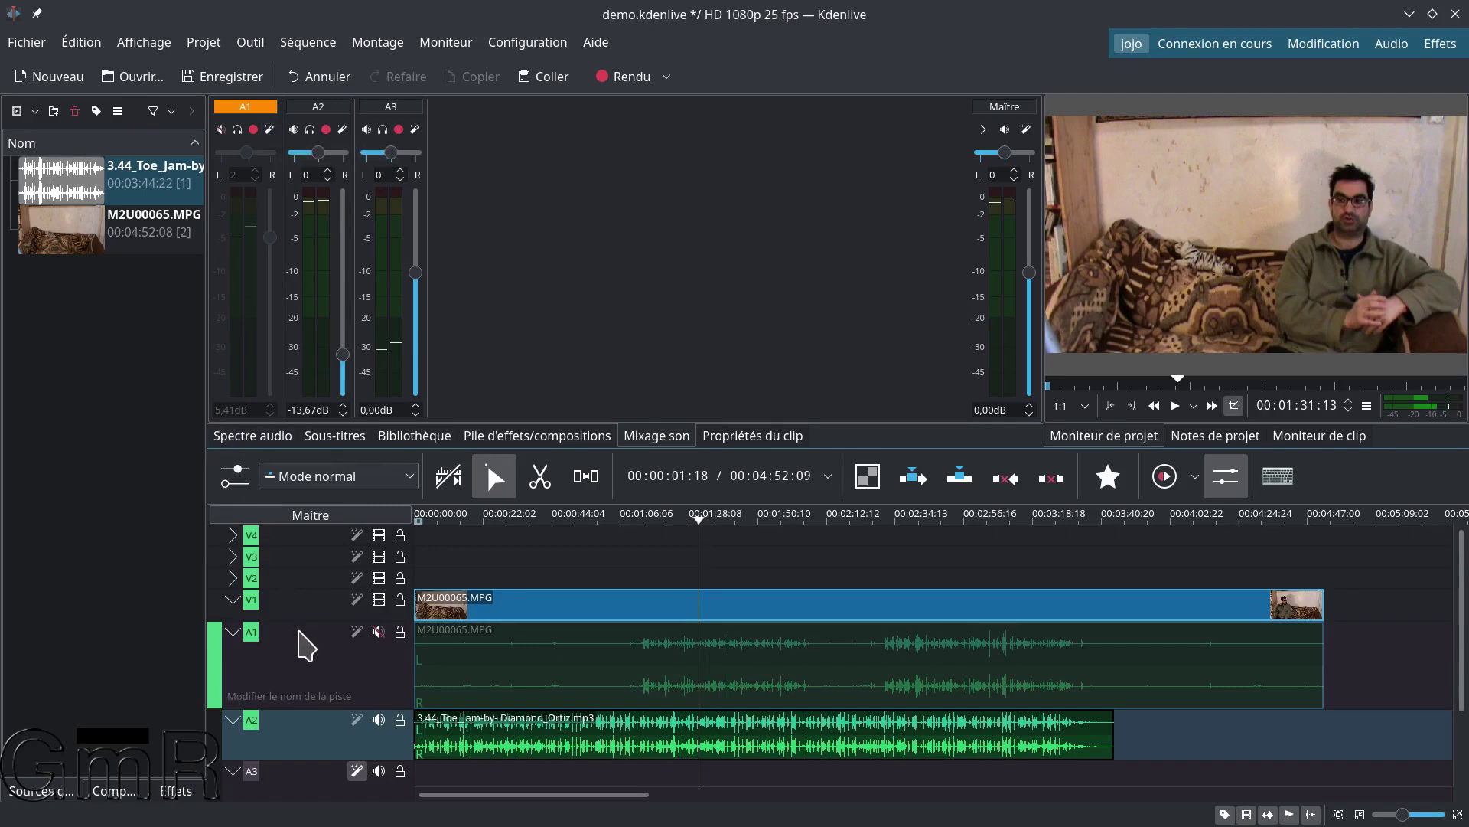
{"action": "left_click", "coordinate": [400, 632]}
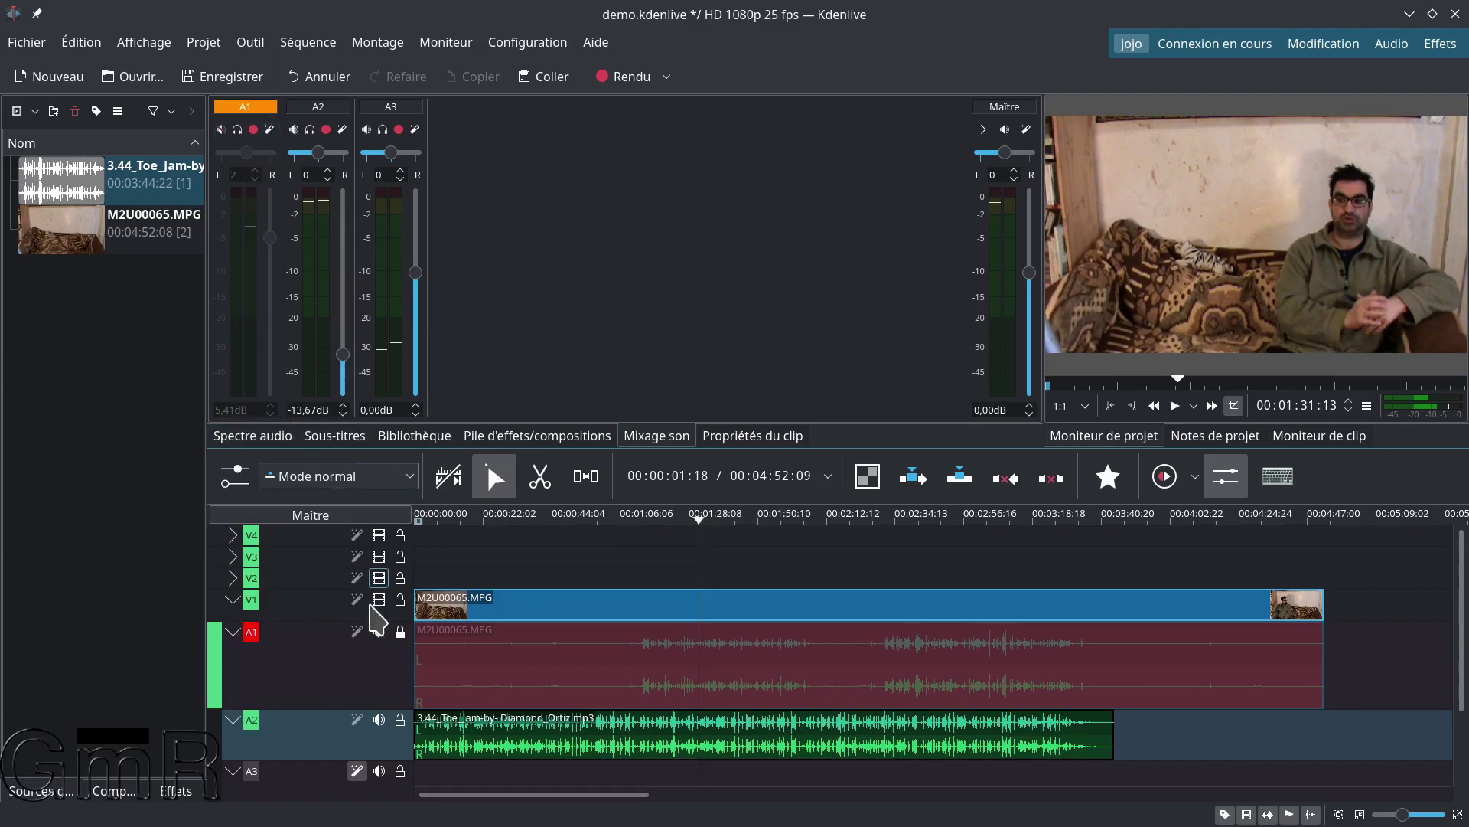
{"action": "left_click", "coordinate": [379, 631]}
{"action": "mouse_move", "coordinate": [270, 238]}
{"action": "left_mouse_down"}
{"action": "mouse_move", "coordinate": [269, 289]}
{"action": "mouse_move", "coordinate": [271, 241]}
{"action": "left_mouse_up"}
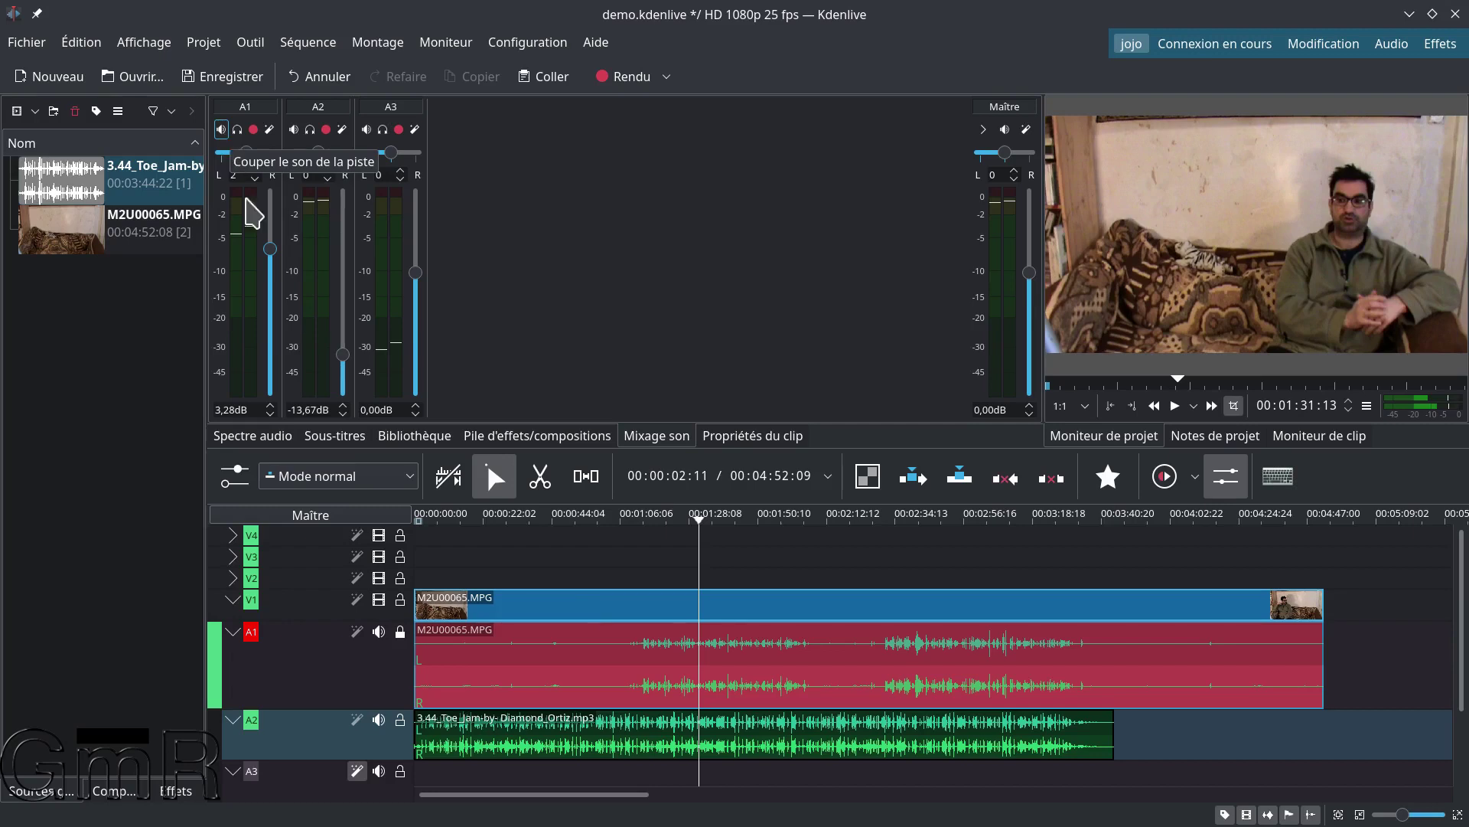
Mute track A1 from the audio mixer, unmute it in the timeline, and turn on solo mode for A1
{"action": "left_click", "coordinate": [221, 128]}
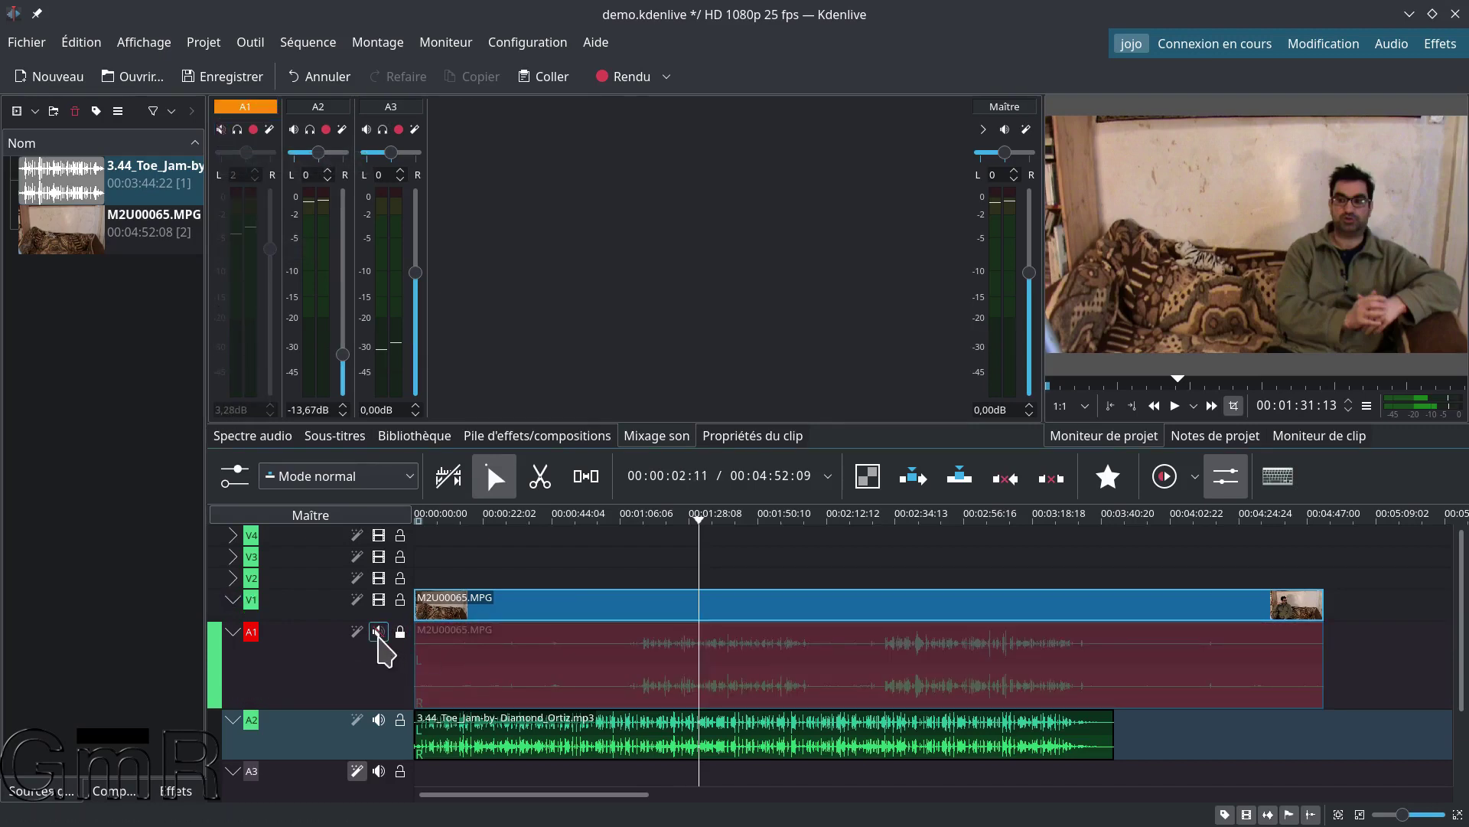
{"action": "left_click", "coordinate": [378, 632]}
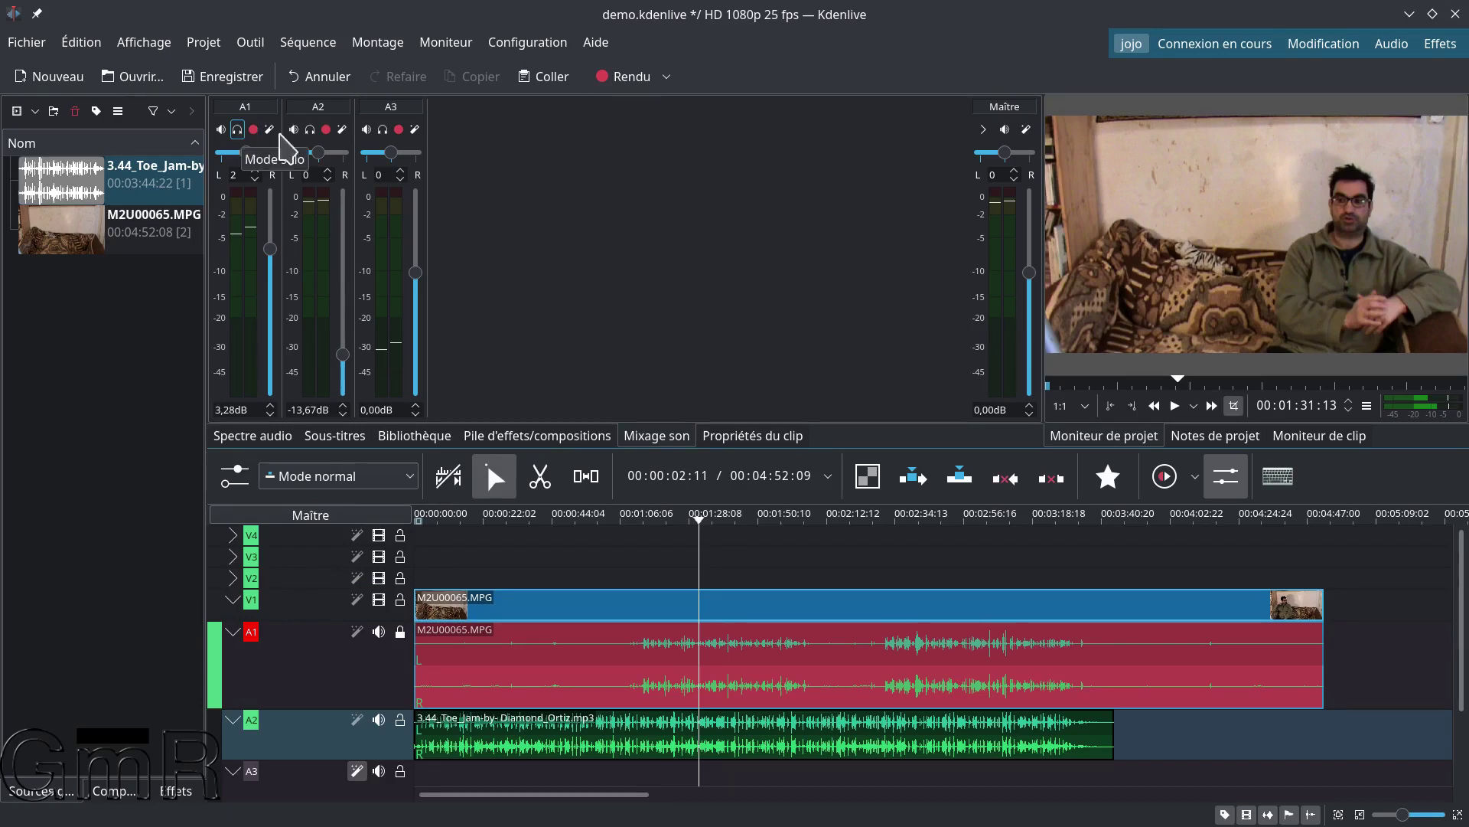
{"action": "left_click", "coordinate": [237, 129]}
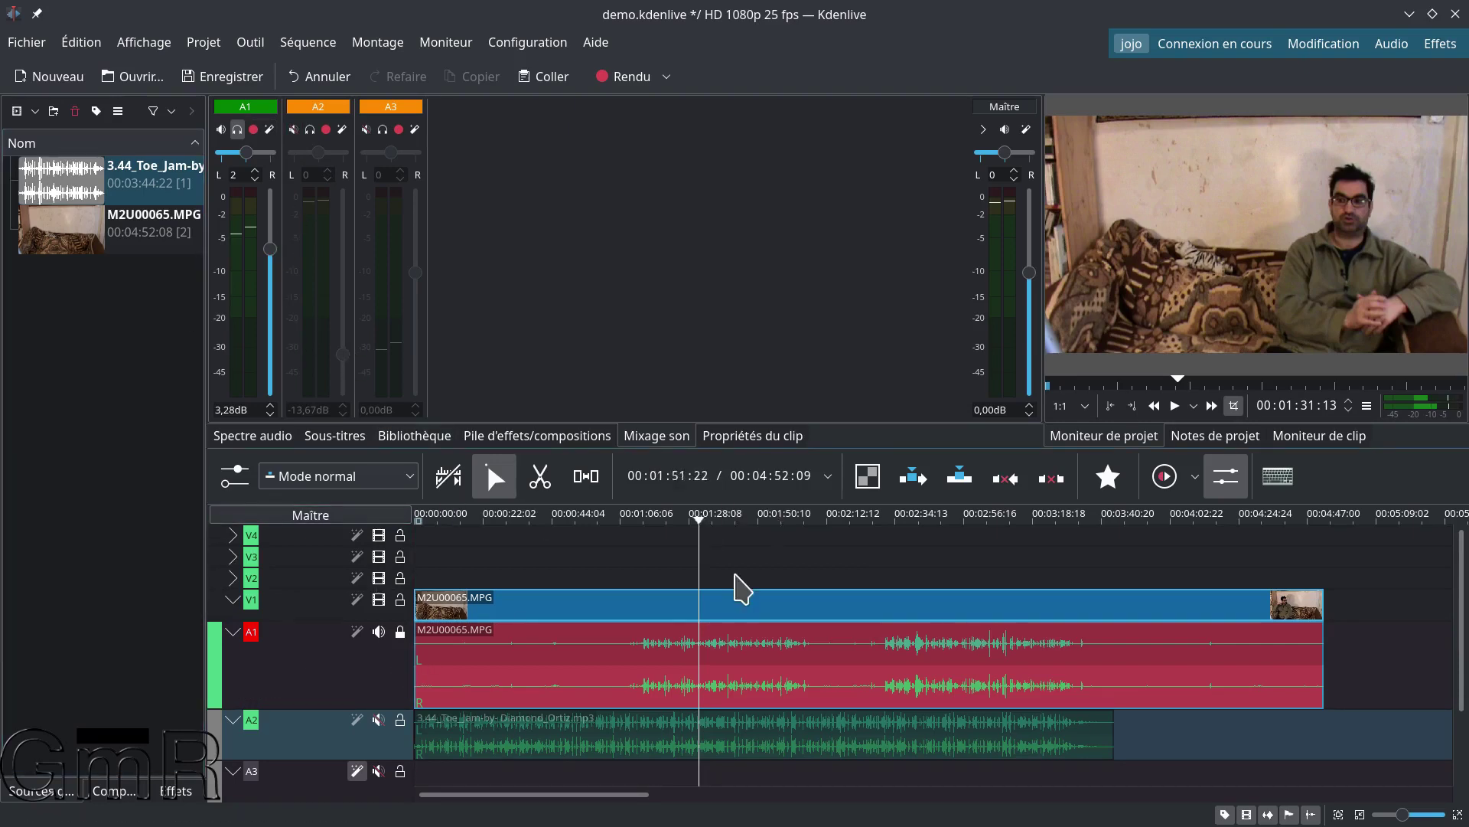
Play the timeline from 00:01:31:13 with A1 soloed, and switch solo mode over to track A2
{"action": "key", "text": "space"}
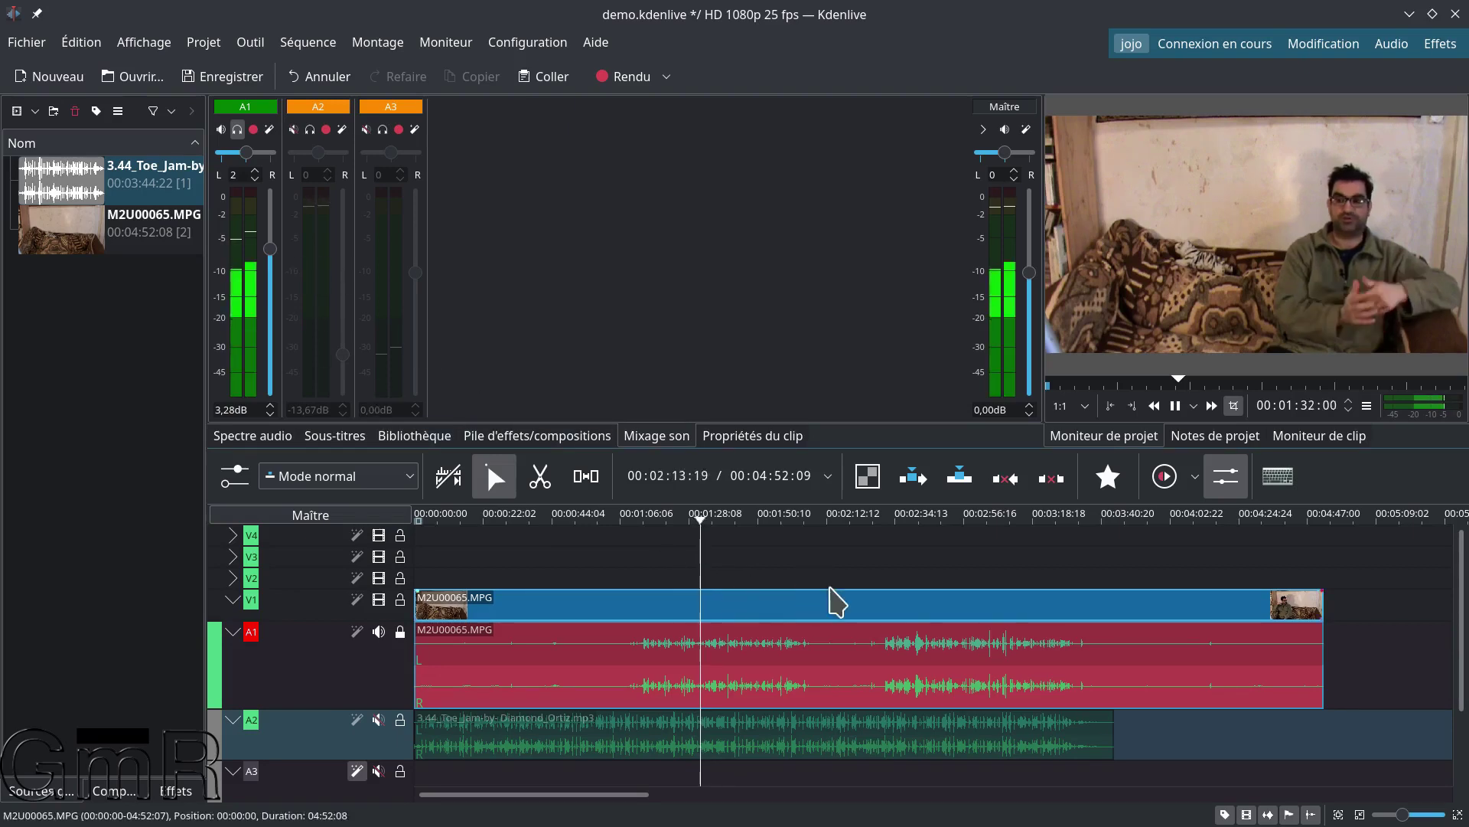
{"action": "key", "text": "space"}
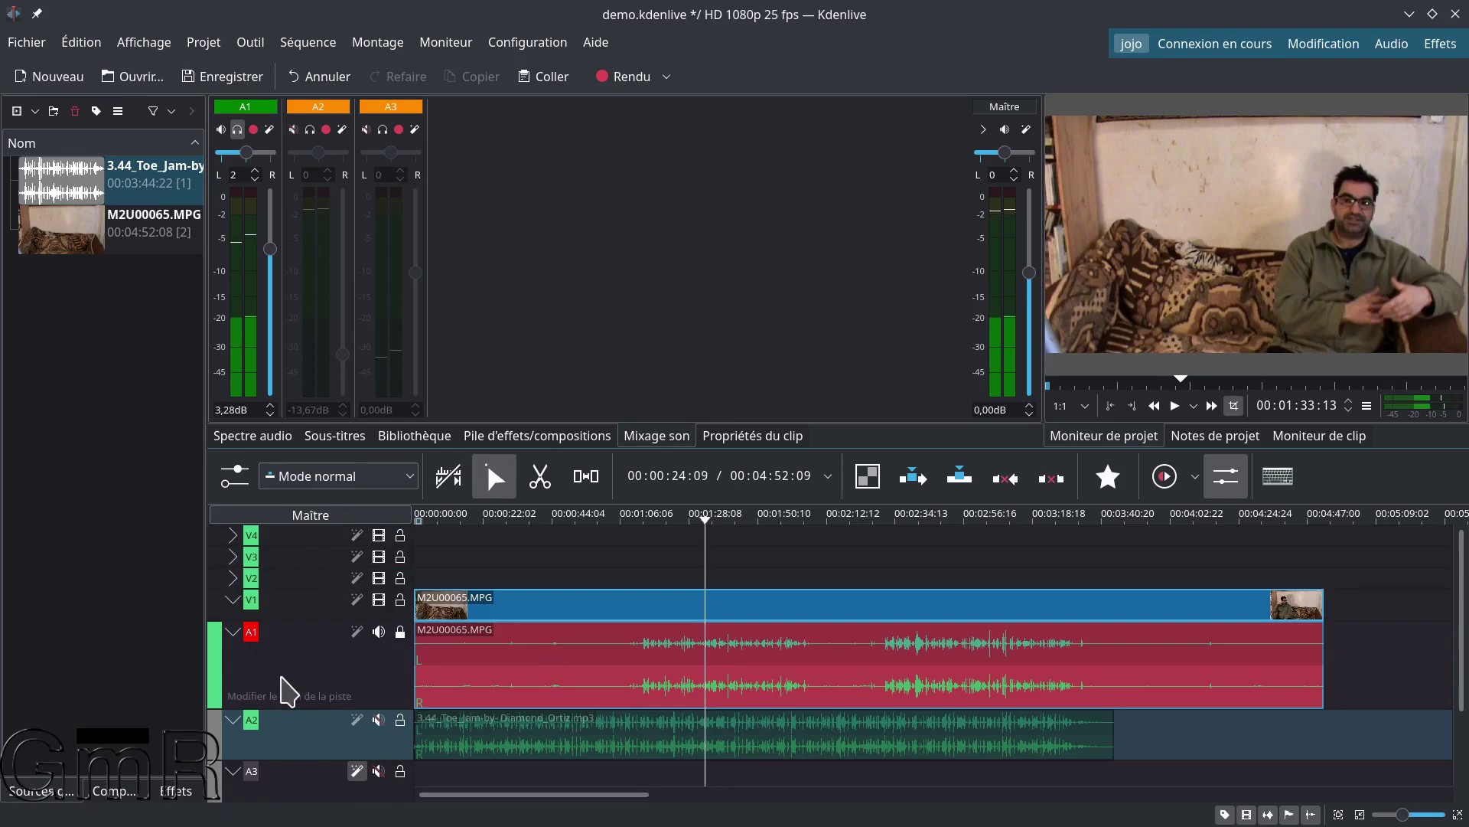
{"action": "left_click", "coordinate": [310, 131]}
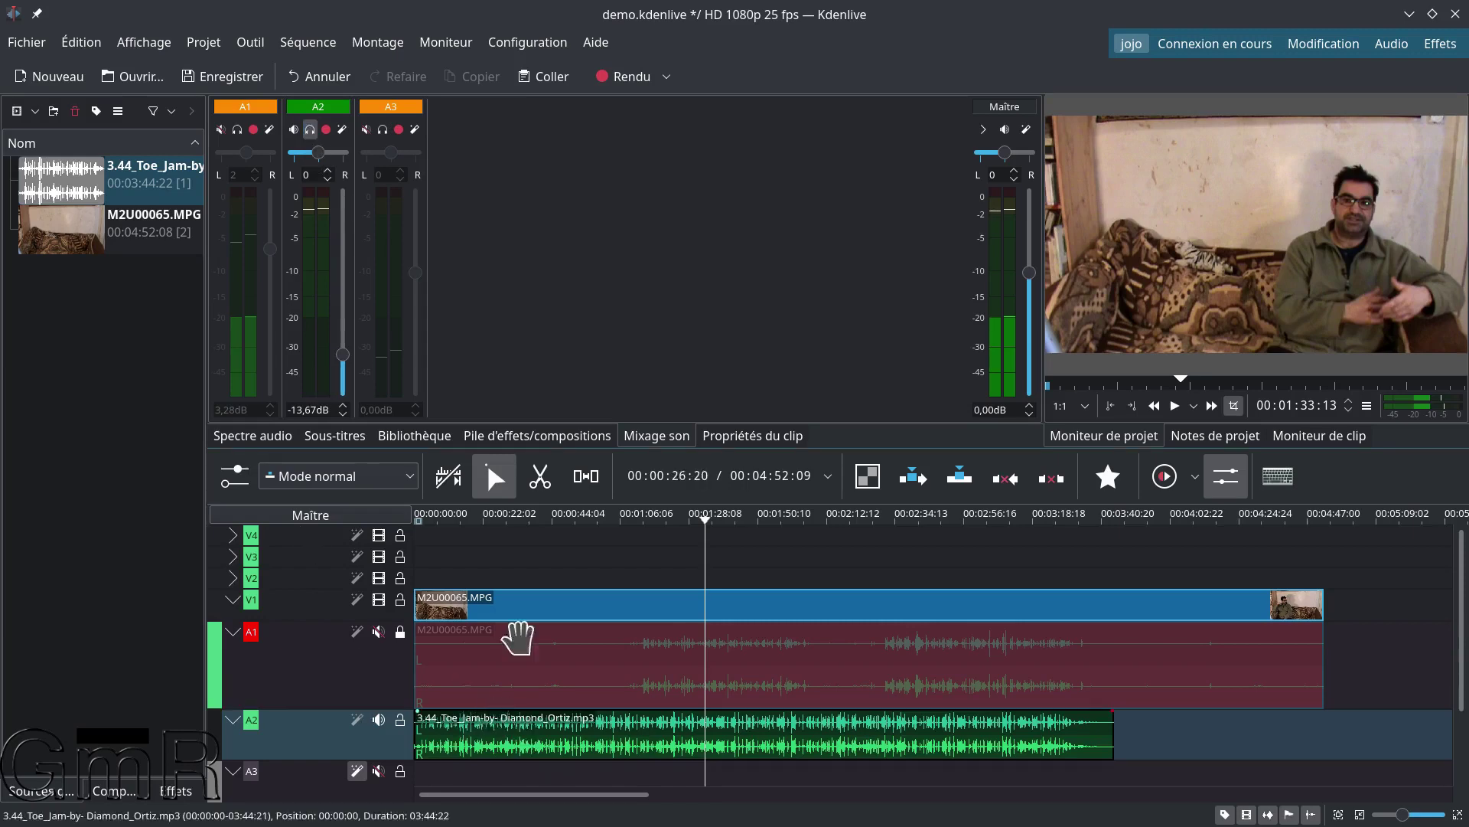
Unmute A3, toggle A2's solo off and on again, and unmute A1 and A3 while A2 stays soloed
{"action": "left_click", "coordinate": [366, 130]}
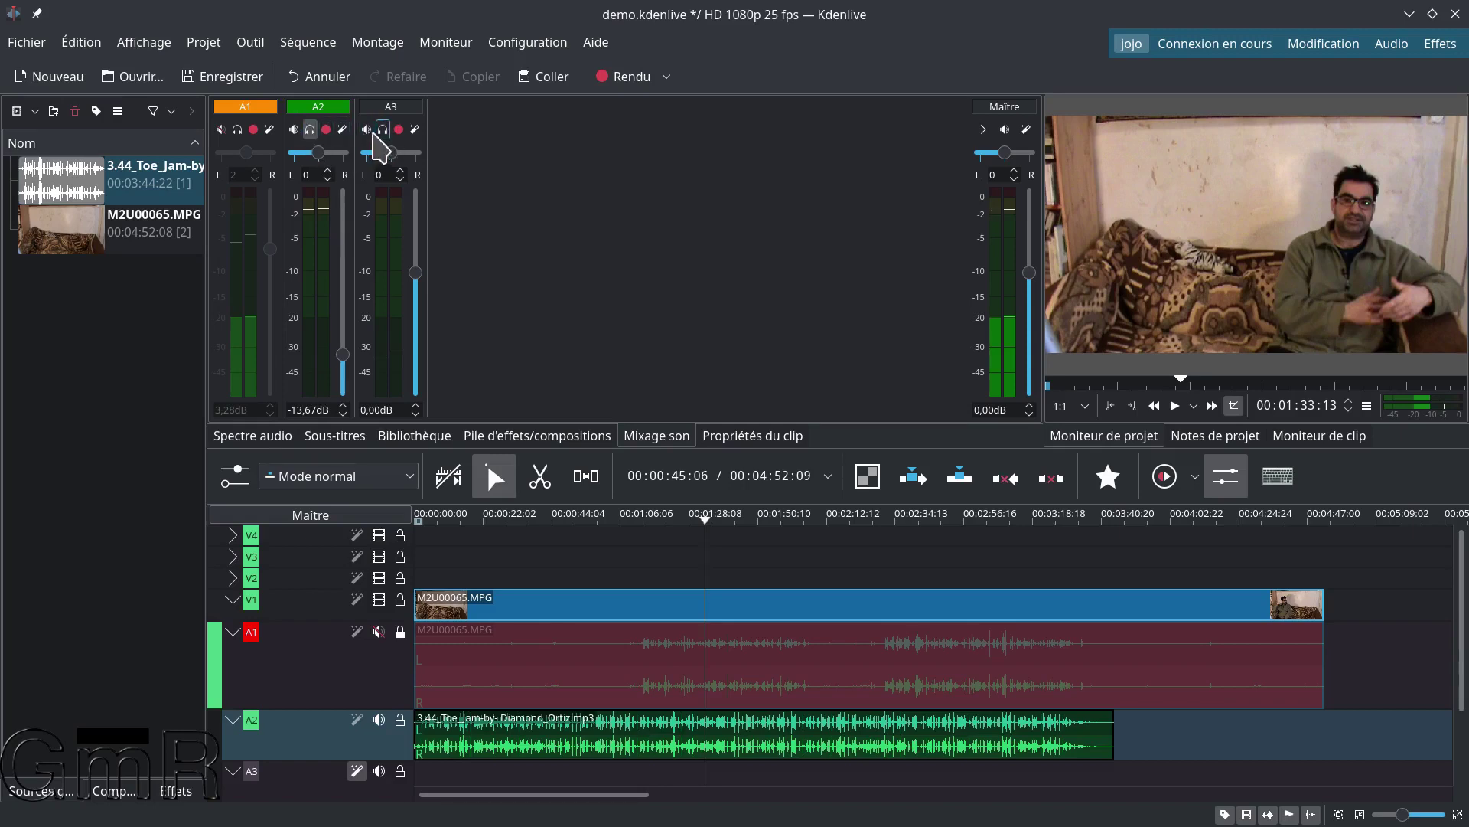
{"action": "left_click", "coordinate": [310, 132]}
{"action": "left_click", "coordinate": [310, 132]}
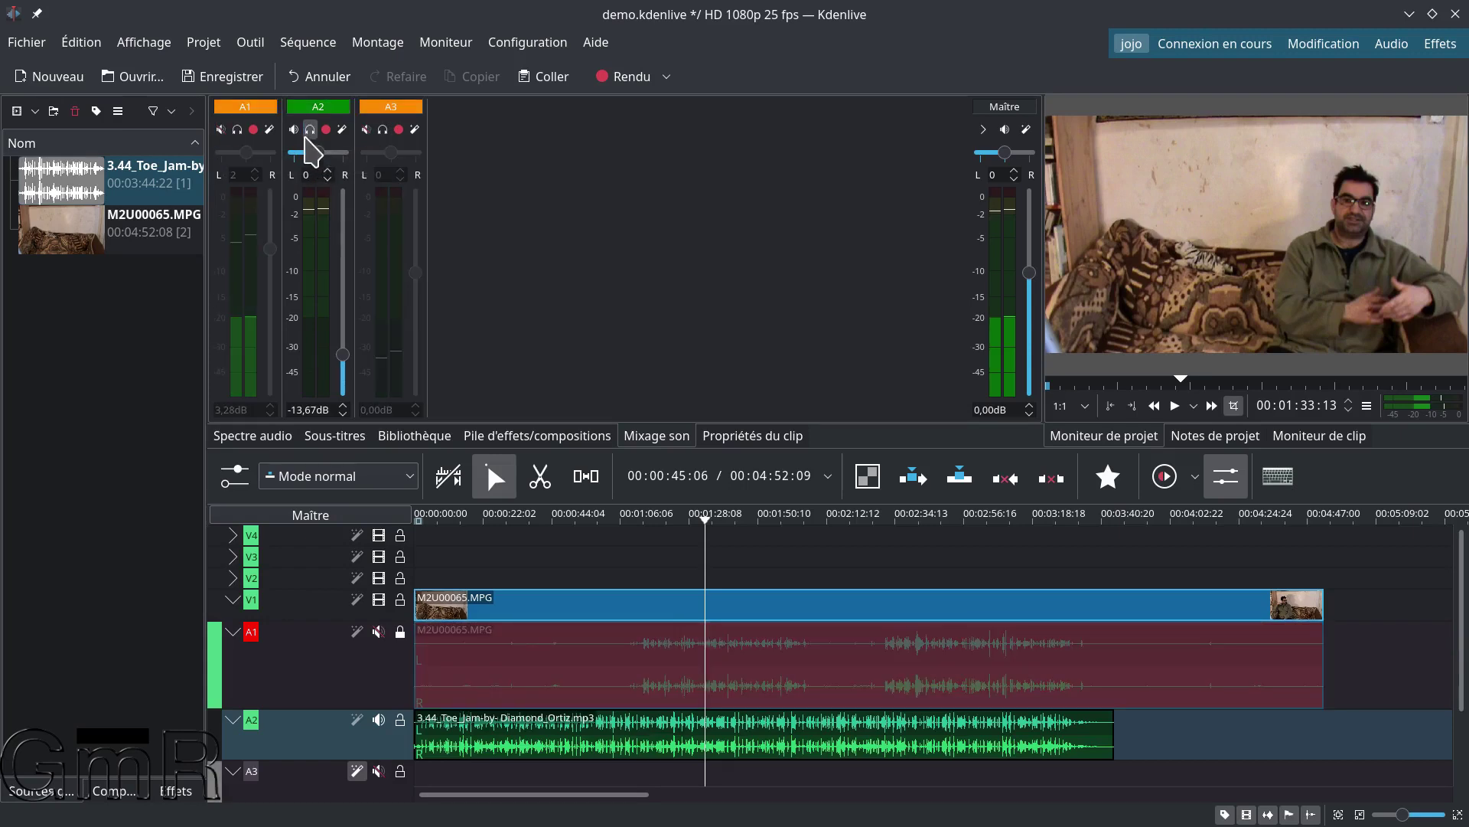
{"action": "left_click", "coordinate": [220, 130]}
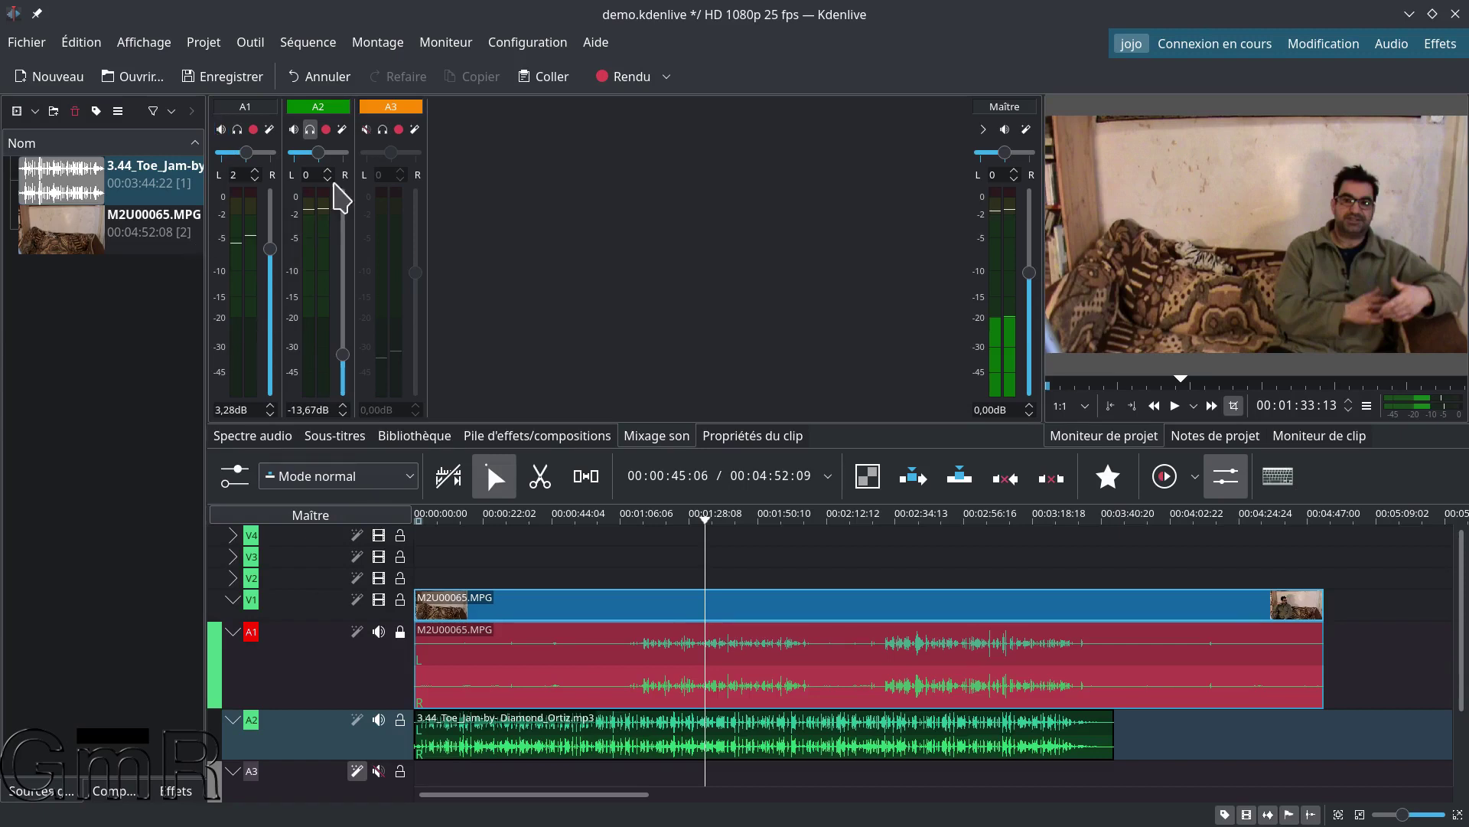
{"action": "left_click", "coordinate": [365, 129]}
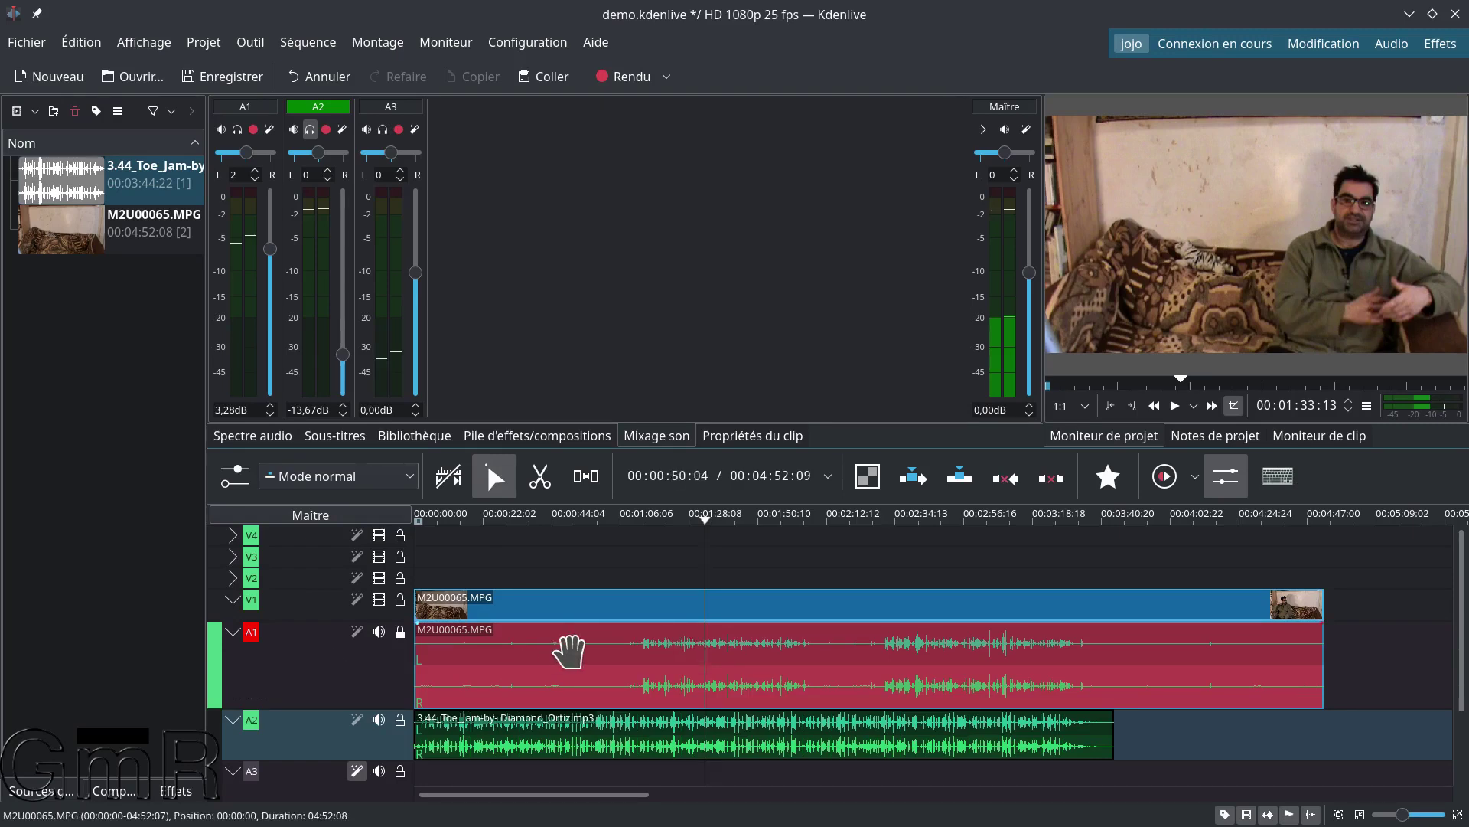
{"action": "left_click", "coordinate": [310, 130]}
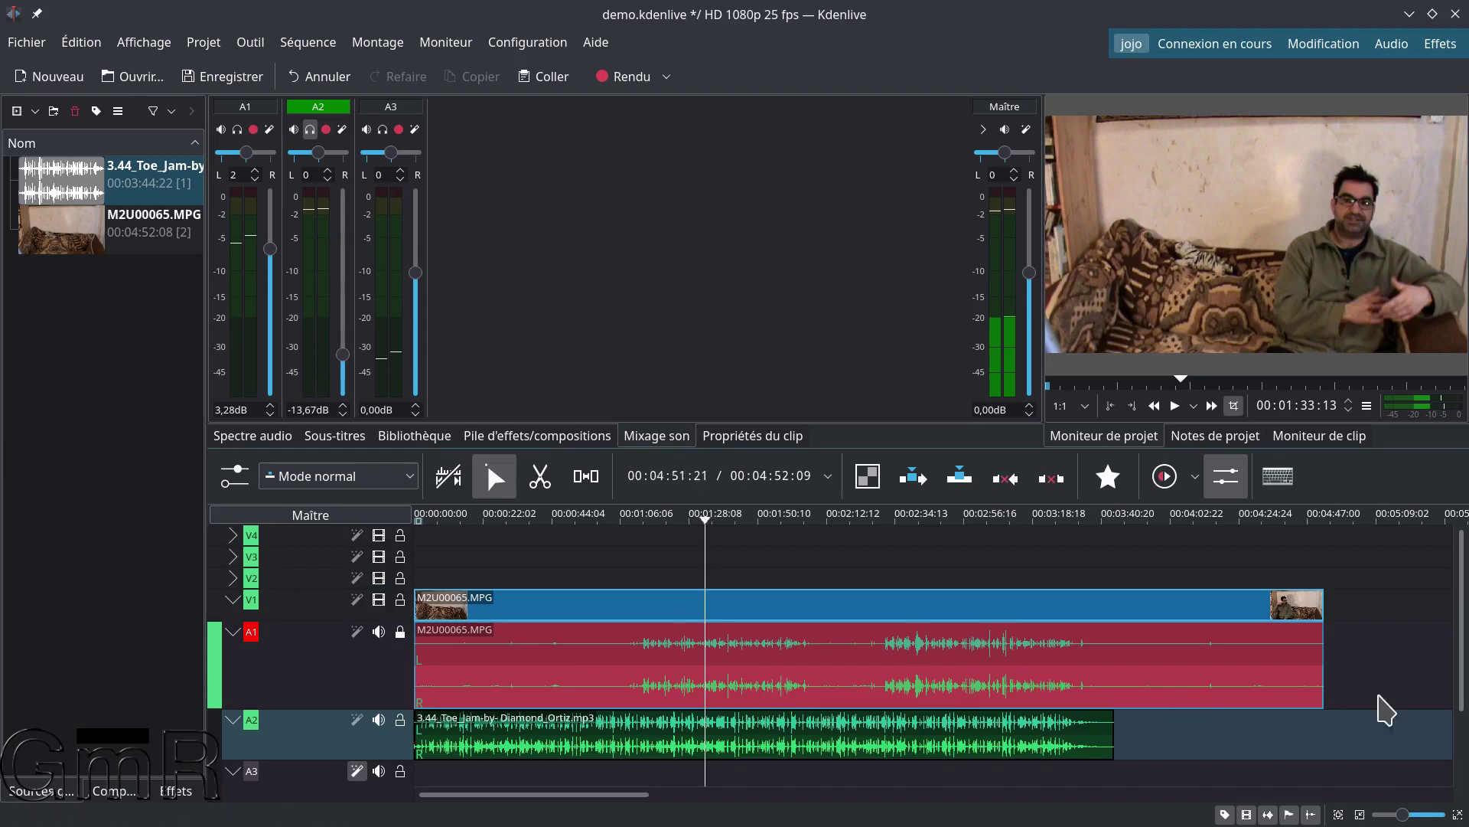
{"action": "scroll", "coordinate": [1416, 708], "scroll_direction": "down", "scroll_amount": 2}
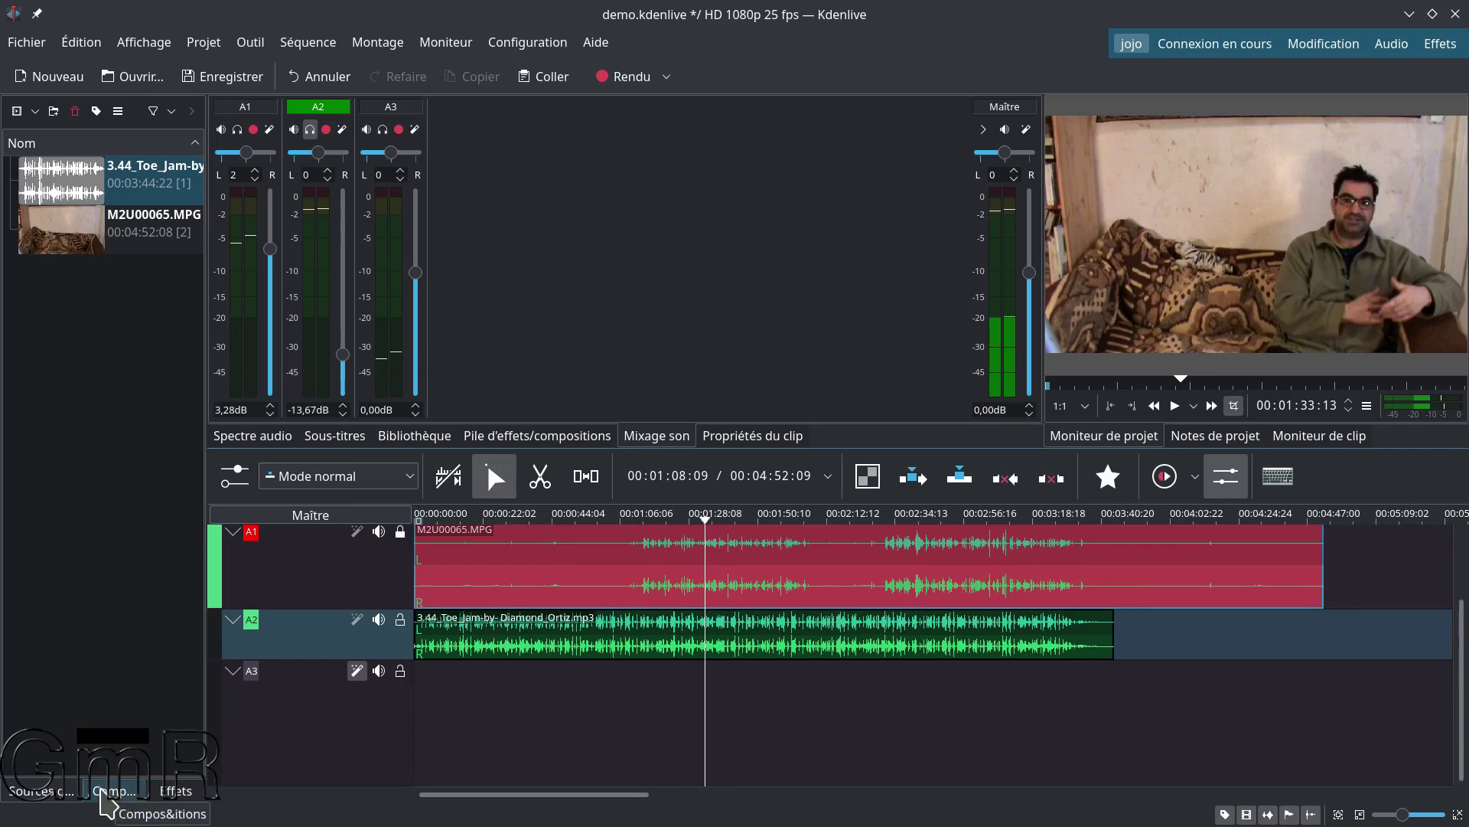
{"action": "left_click", "coordinate": [176, 791]}
{"action": "left_click", "coordinate": [100, 790]}
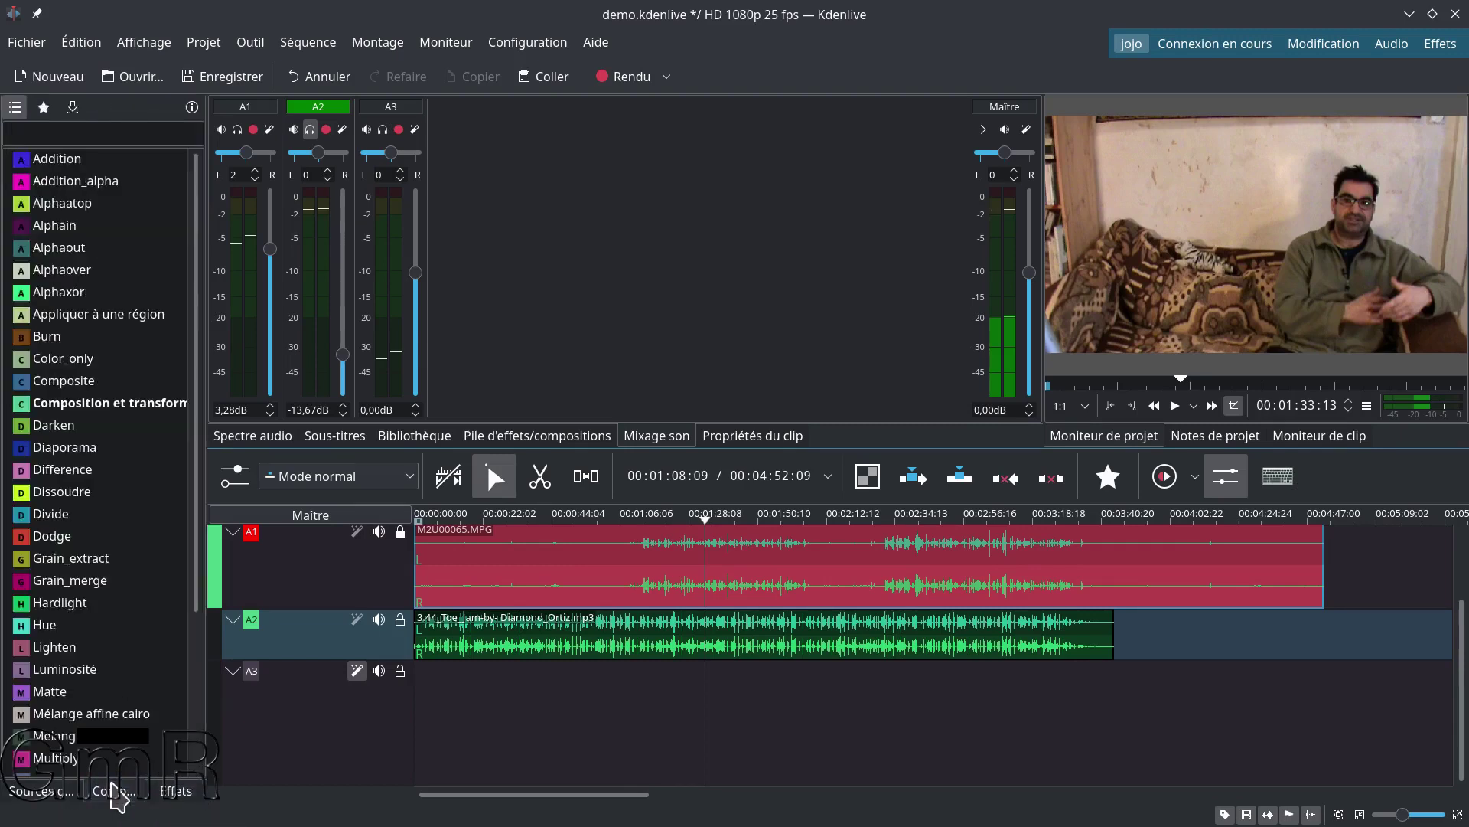
{"action": "left_click", "coordinate": [40, 792]}
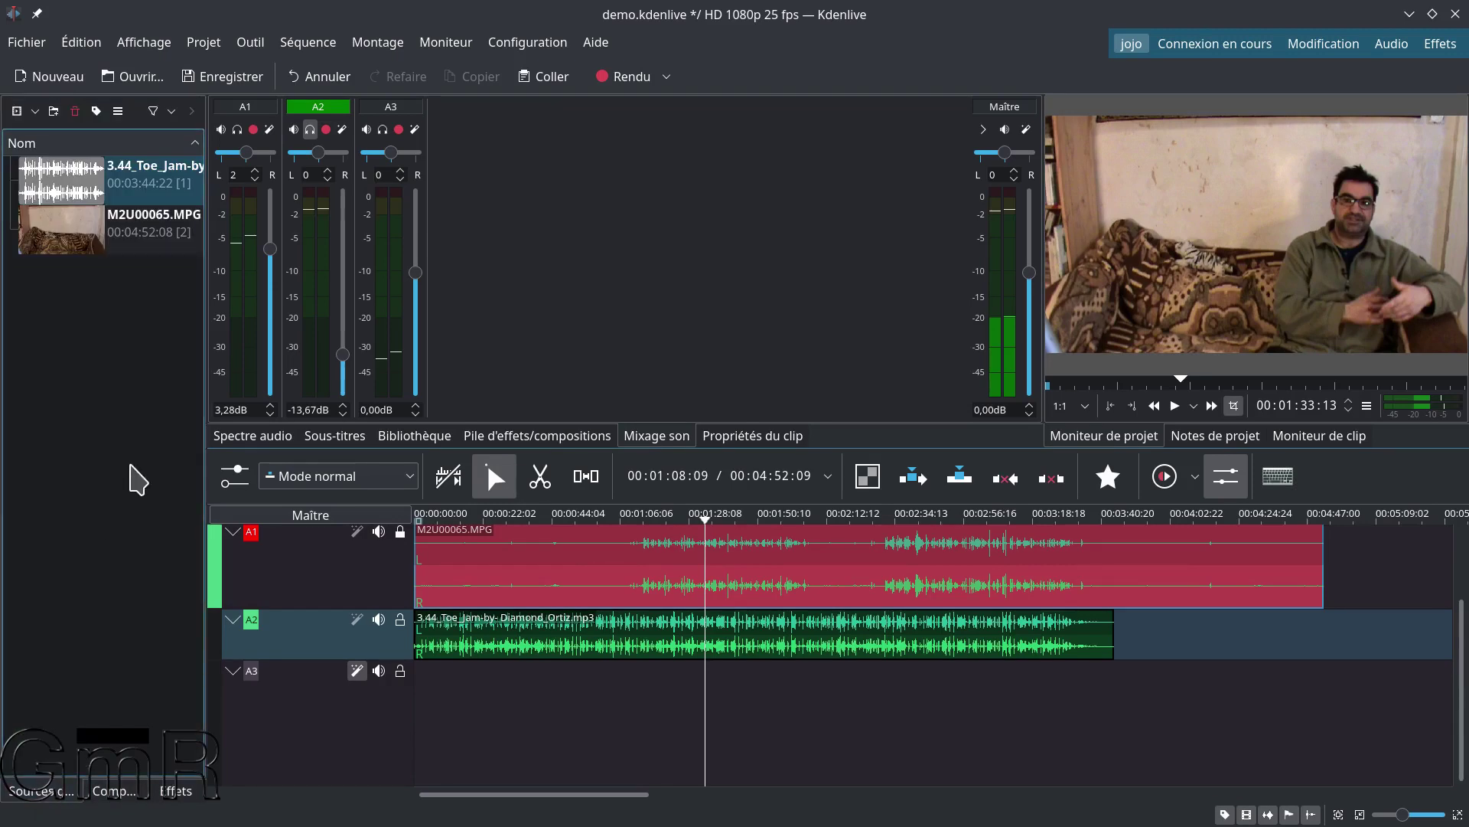
Place 0002-animaux-de-la-ferme_fichier_sf_anes.mp3 from the library's Sons/bruitages/Animaux folder on track A3 at about 26 seconds
{"action": "left_click", "coordinate": [403, 437]}
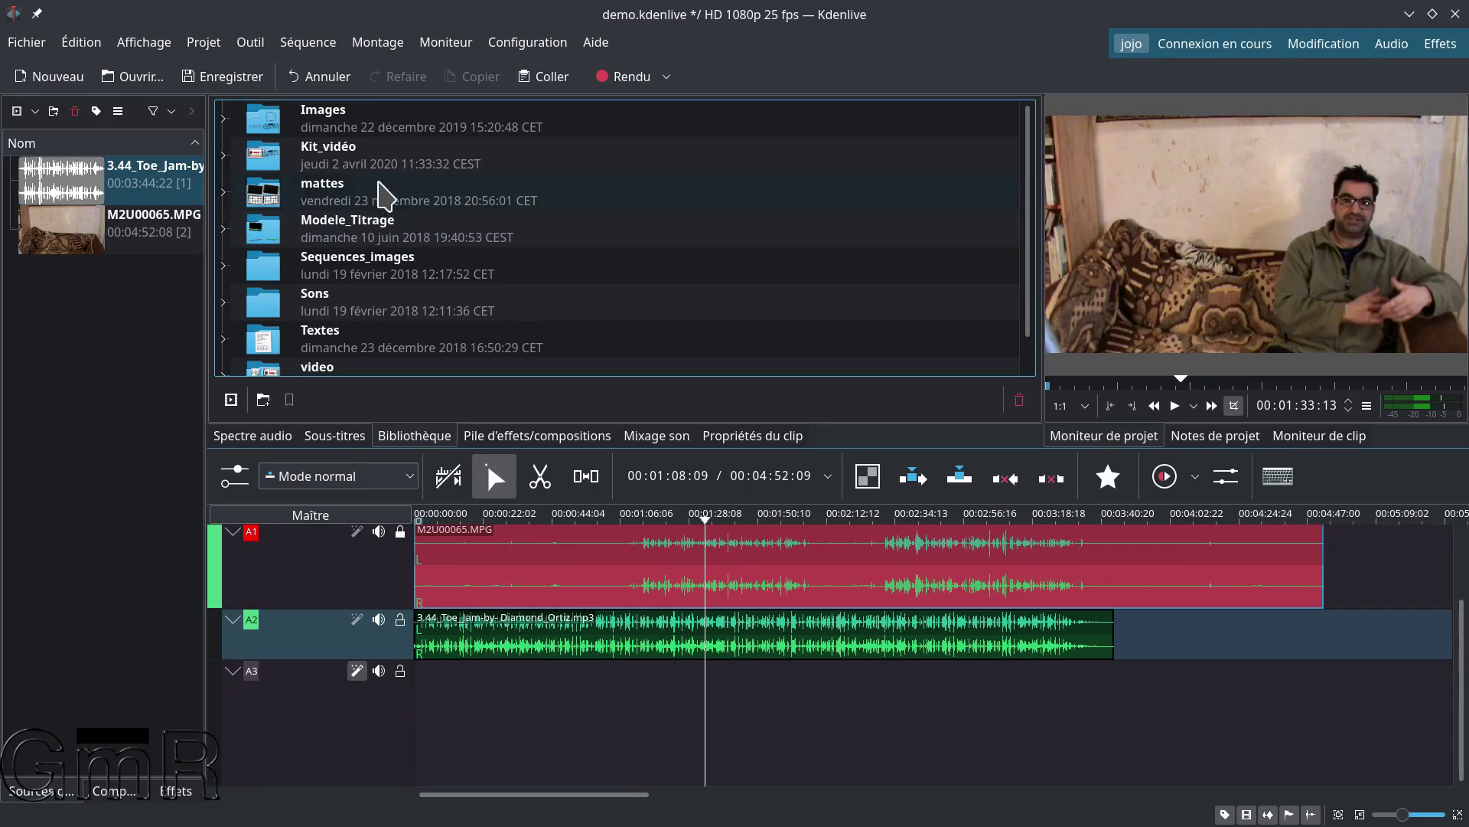
{"action": "scroll", "coordinate": [314, 214], "scroll_direction": "down", "scroll_amount": 1}
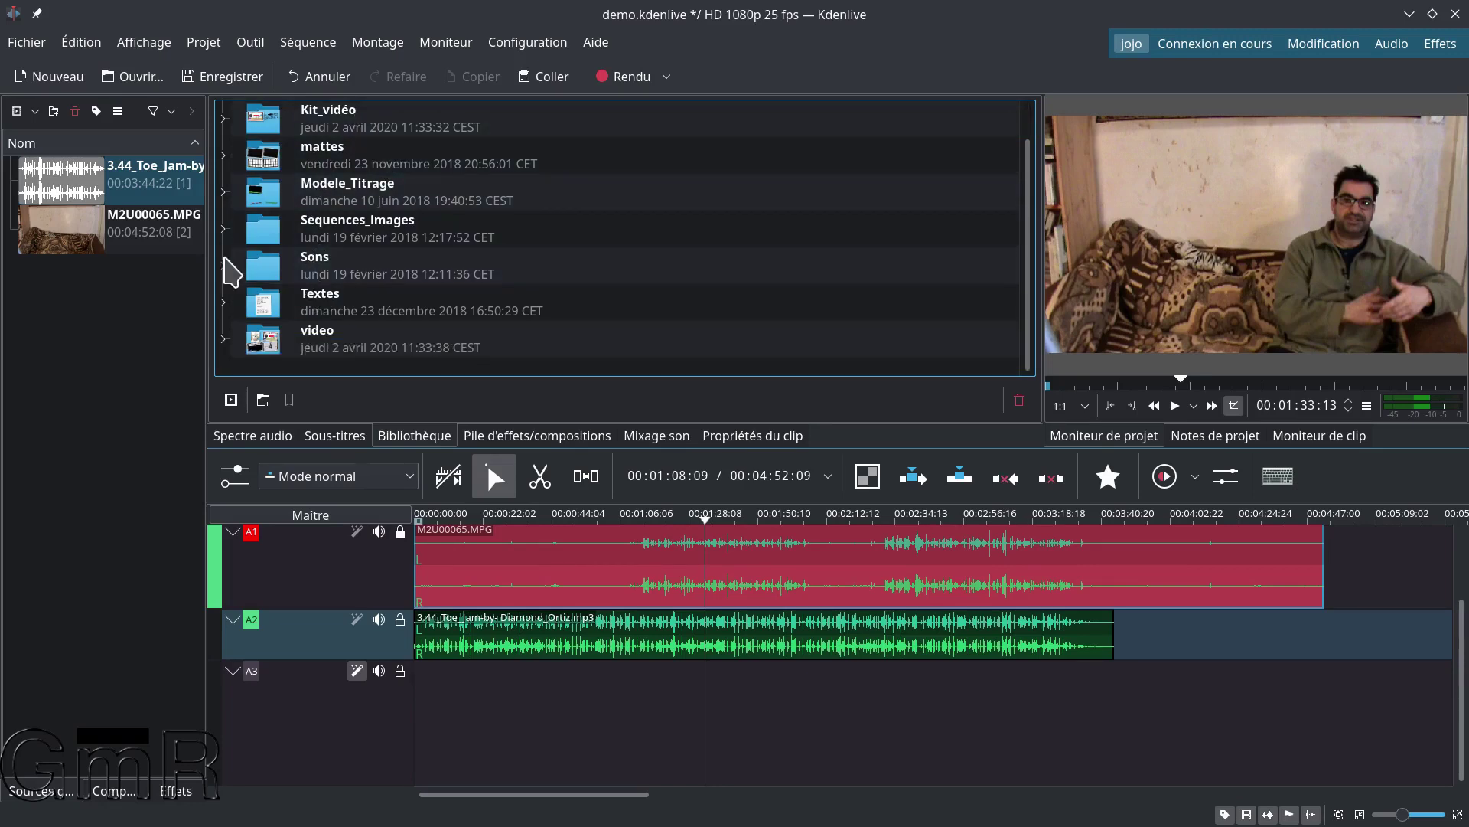
{"action": "left_click", "coordinate": [224, 264]}
{"action": "scroll", "coordinate": [233, 253], "scroll_direction": "down", "scroll_amount": 2}
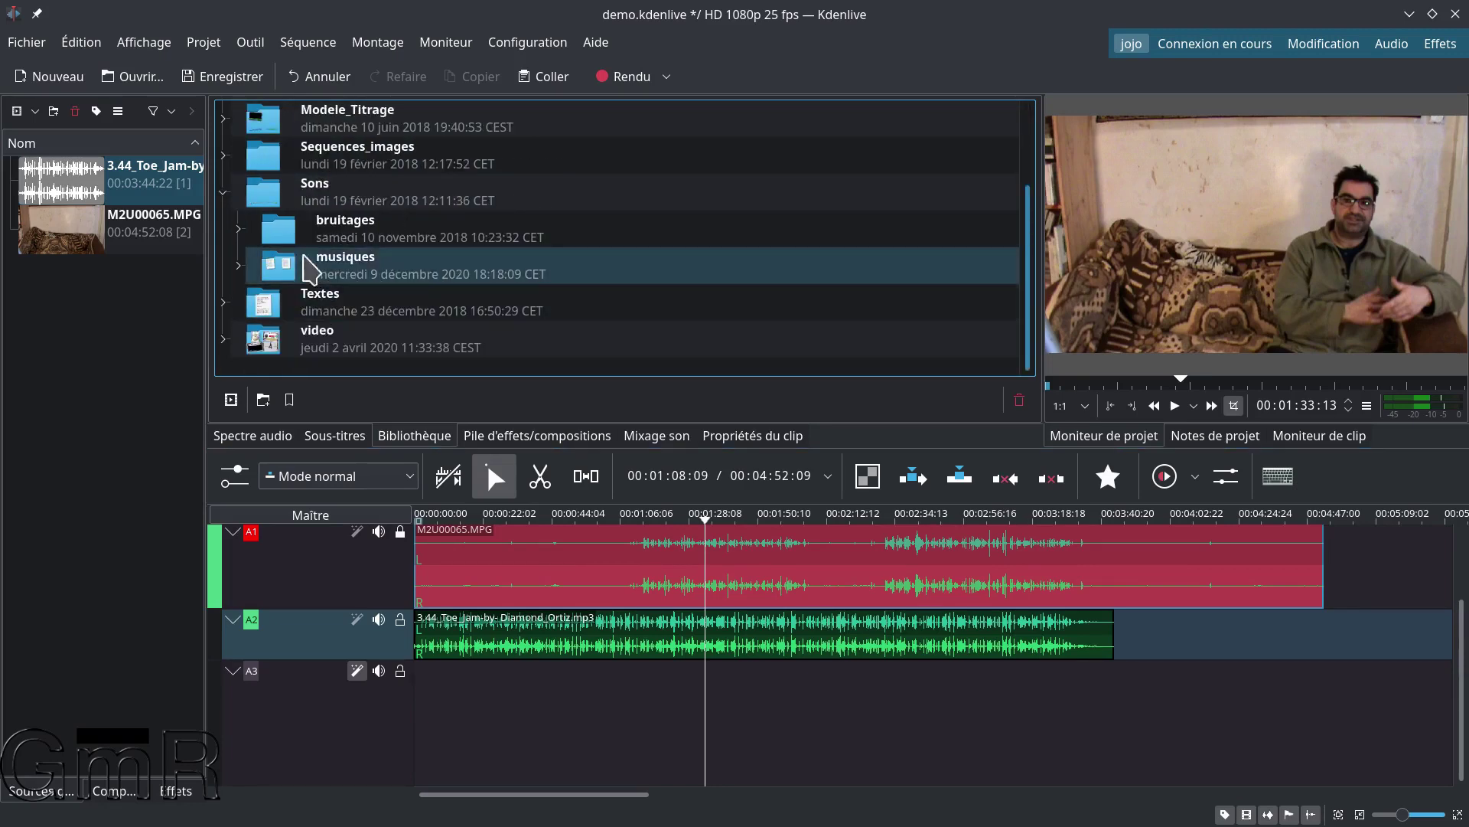
{"action": "left_click", "coordinate": [237, 233]}
{"action": "scroll", "coordinate": [253, 307], "scroll_direction": "down", "scroll_amount": 3}
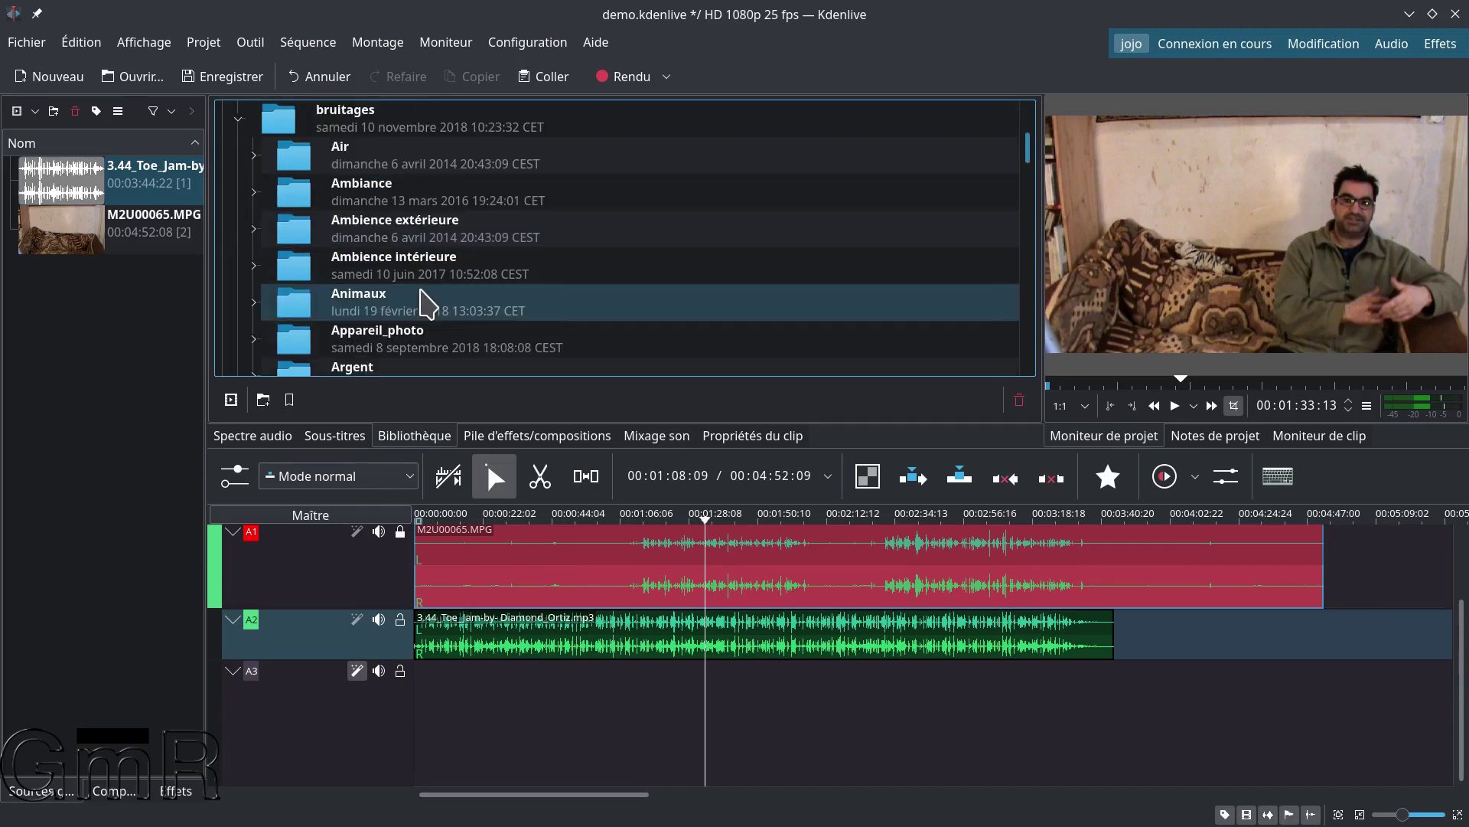
{"action": "left_click", "coordinate": [251, 305]}
{"action": "scroll", "coordinate": [574, 321], "scroll_direction": "down", "scroll_amount": 6}
{"action": "left_click", "coordinate": [400, 234]}
{"action": "left_click_drag", "start_coordinate": [398, 230], "coordinate": [501, 717]}
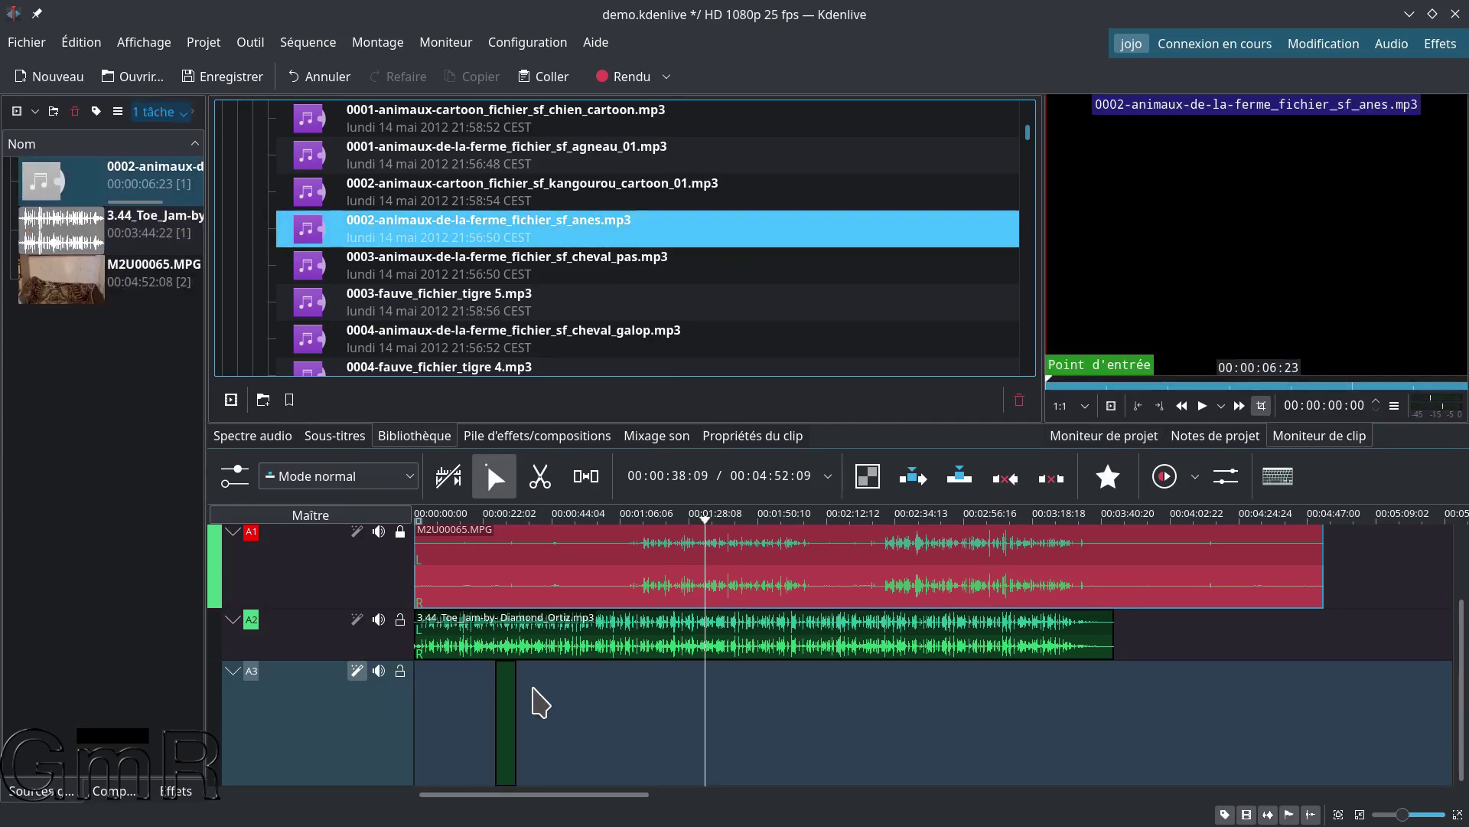
Solo A1 in the audio mixer, unmute A3, and play both tracks from 00:00:24:08
{"action": "left_click", "coordinate": [491, 518]}
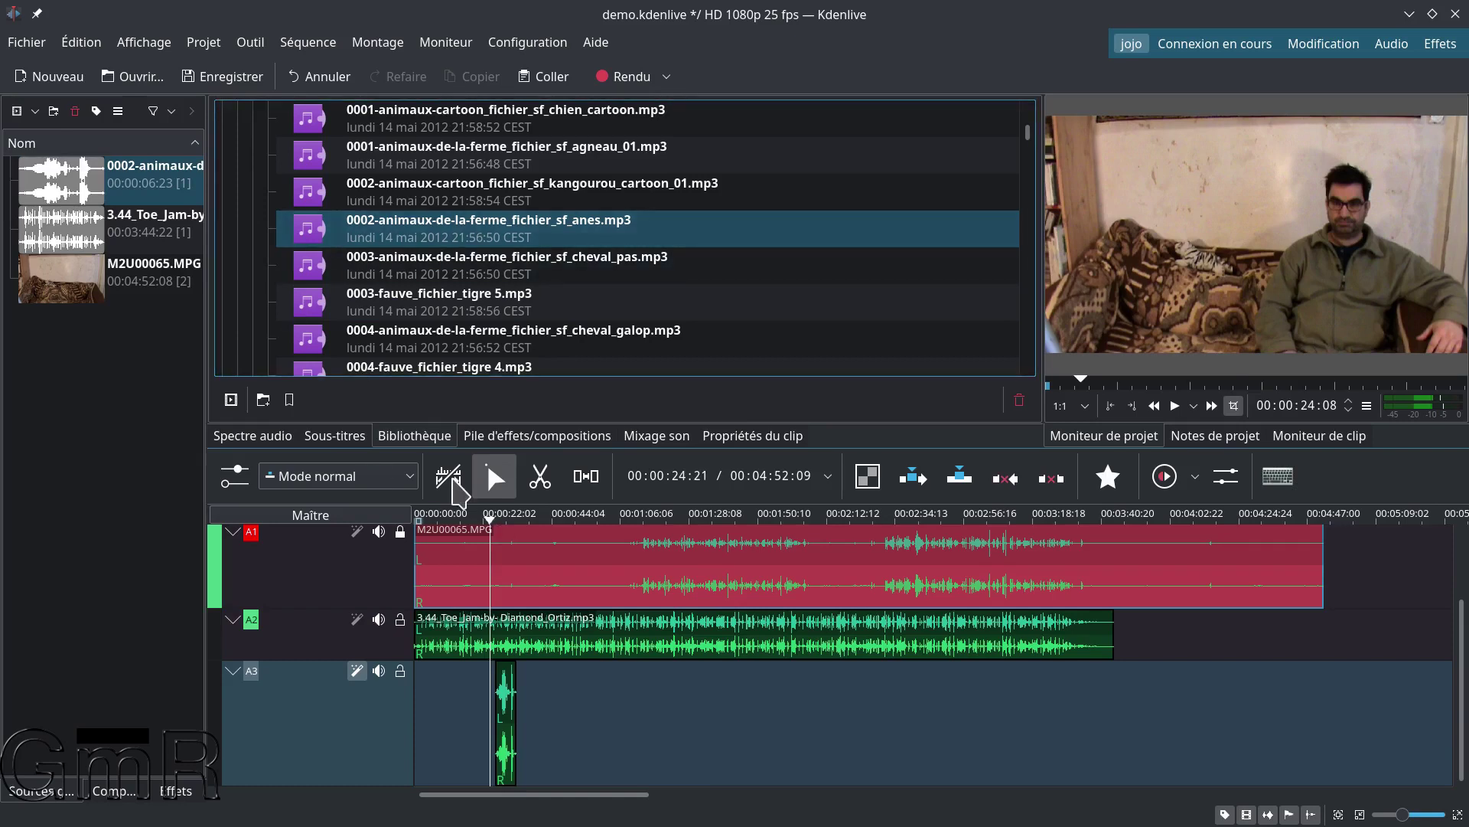
{"action": "left_click", "coordinate": [657, 437]}
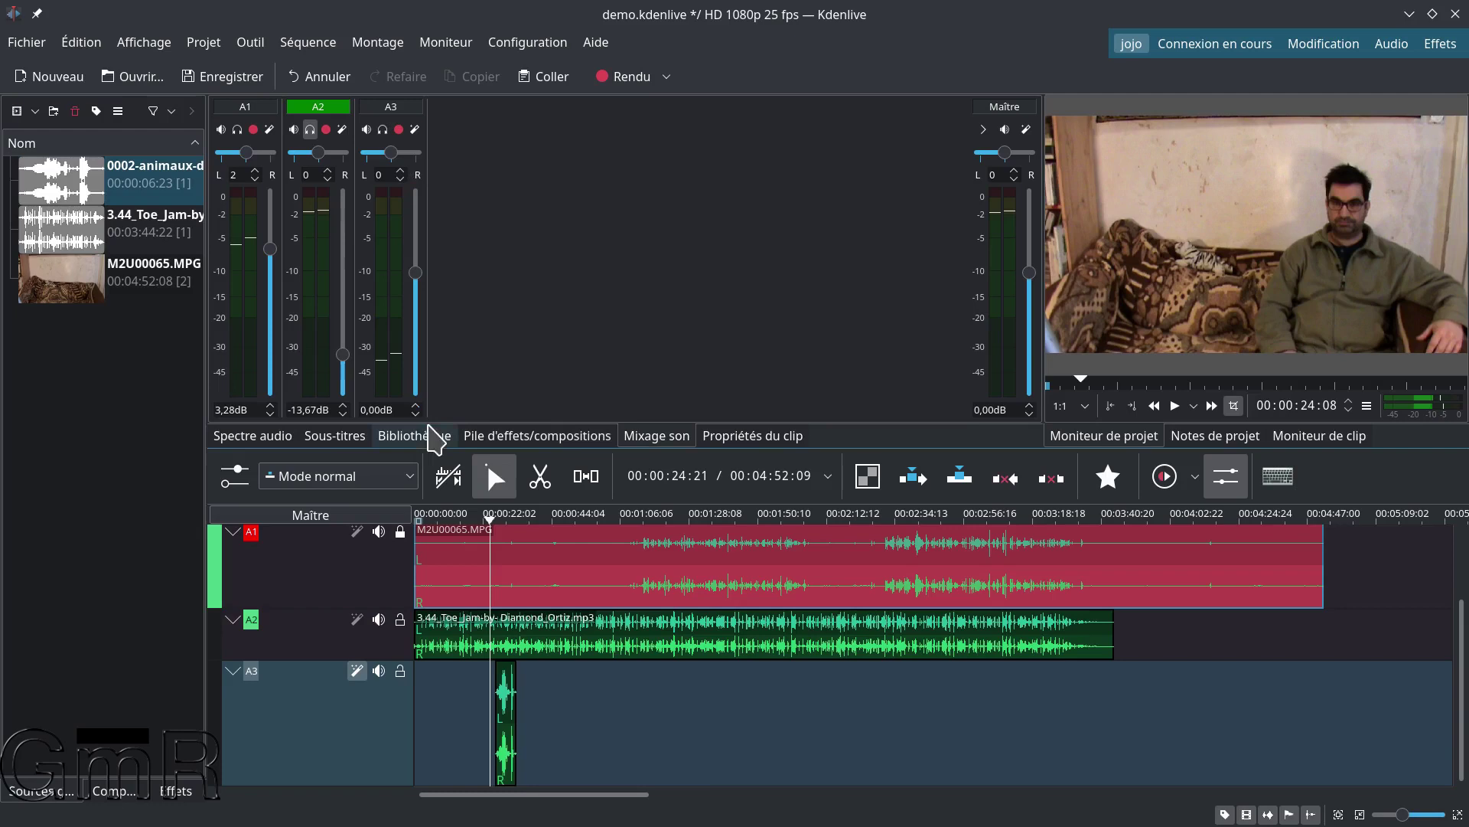
{"action": "left_click", "coordinate": [237, 129]}
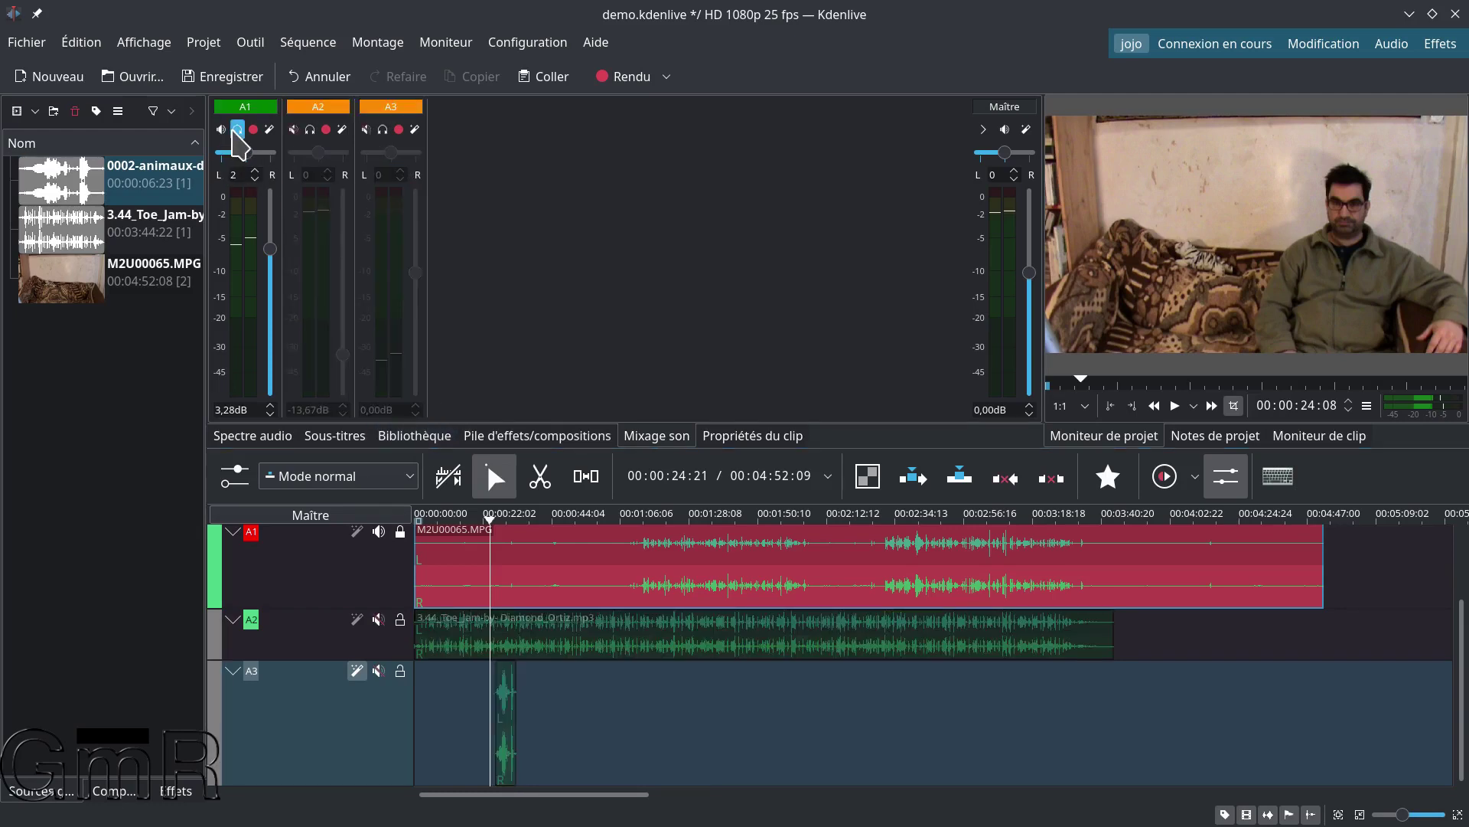
{"action": "left_click", "coordinate": [367, 130]}
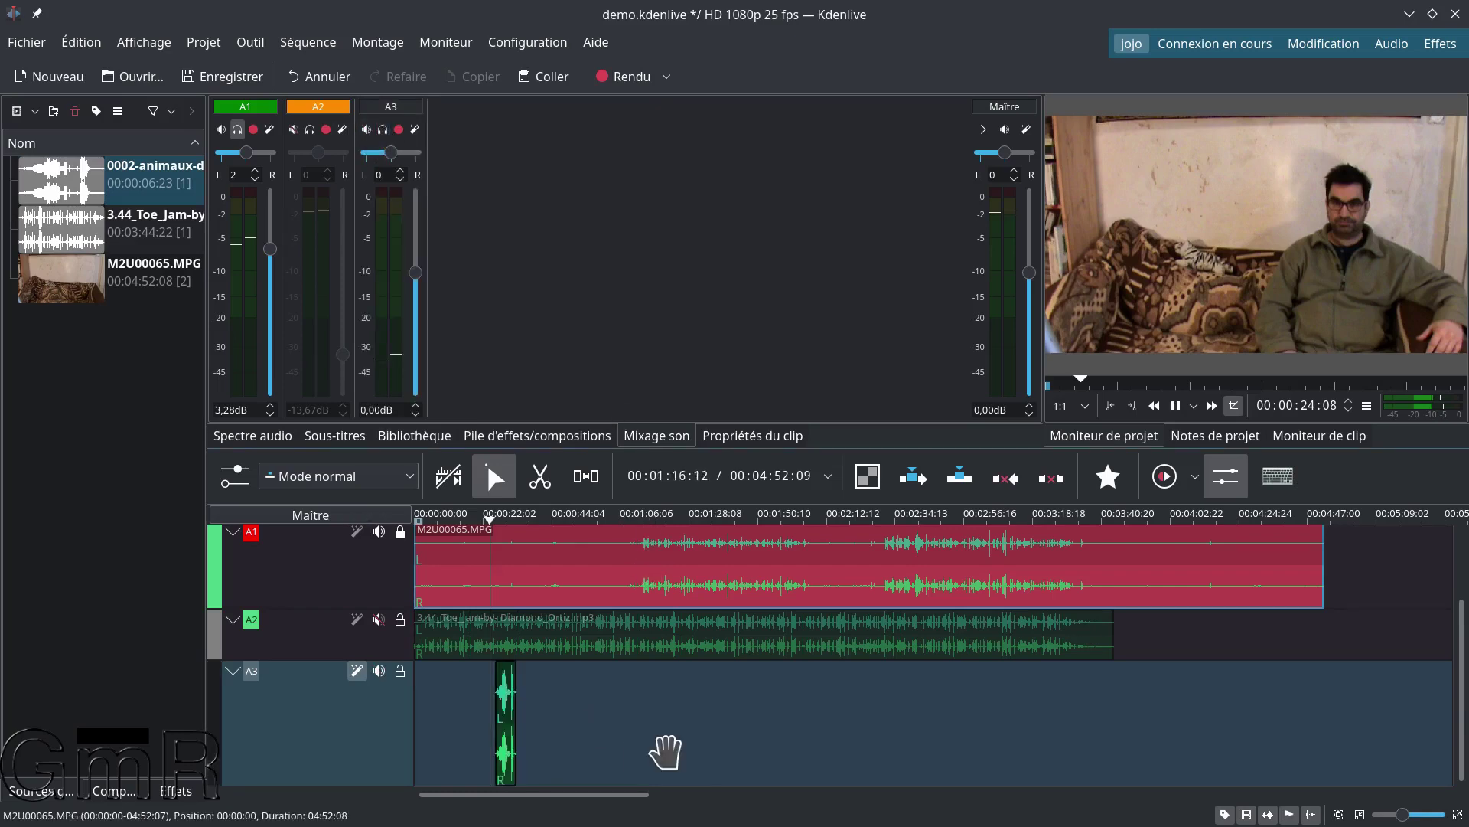
{"action": "key", "text": "space"}
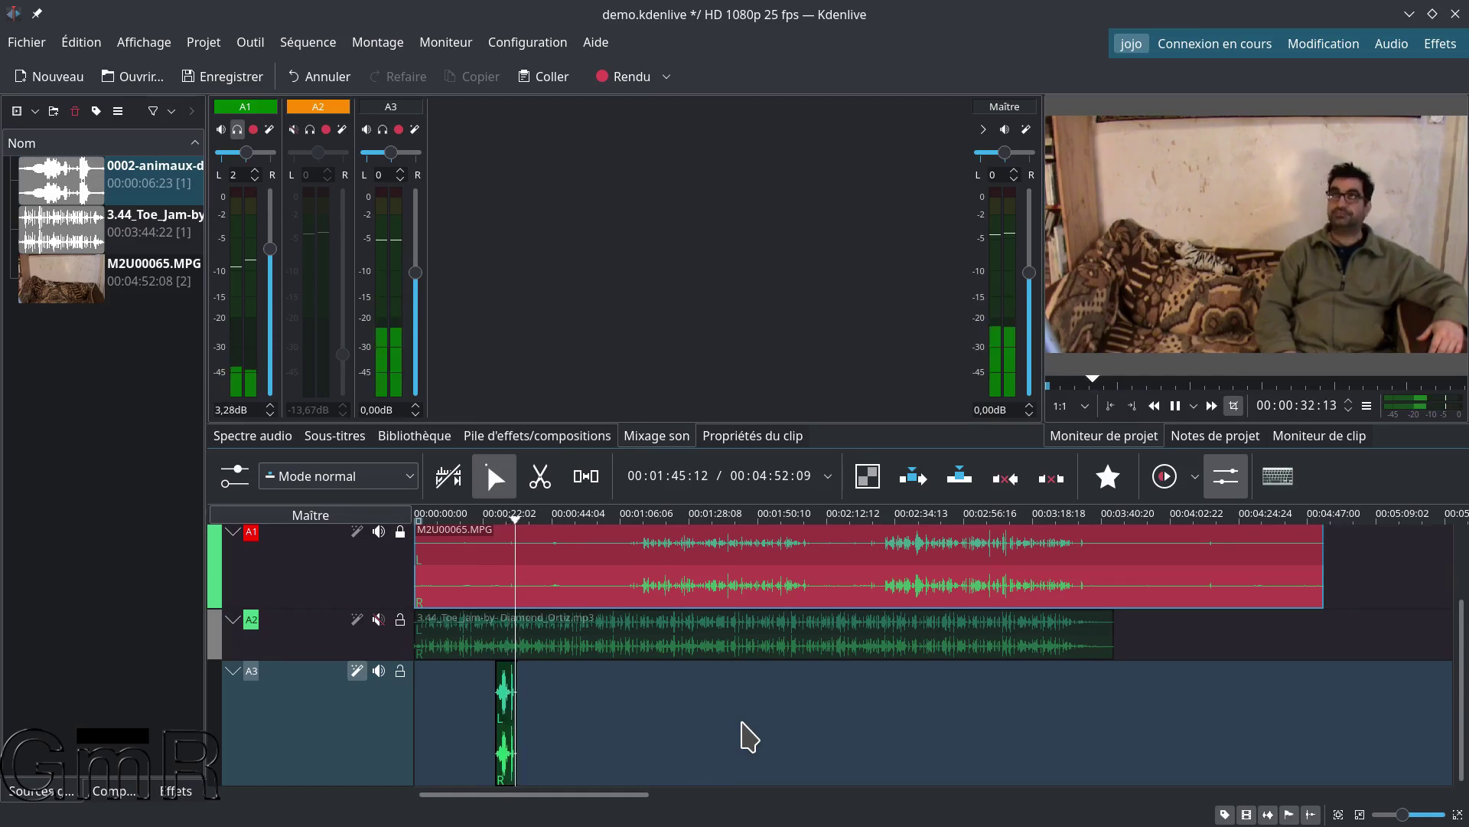
{"action": "key", "text": "space"}
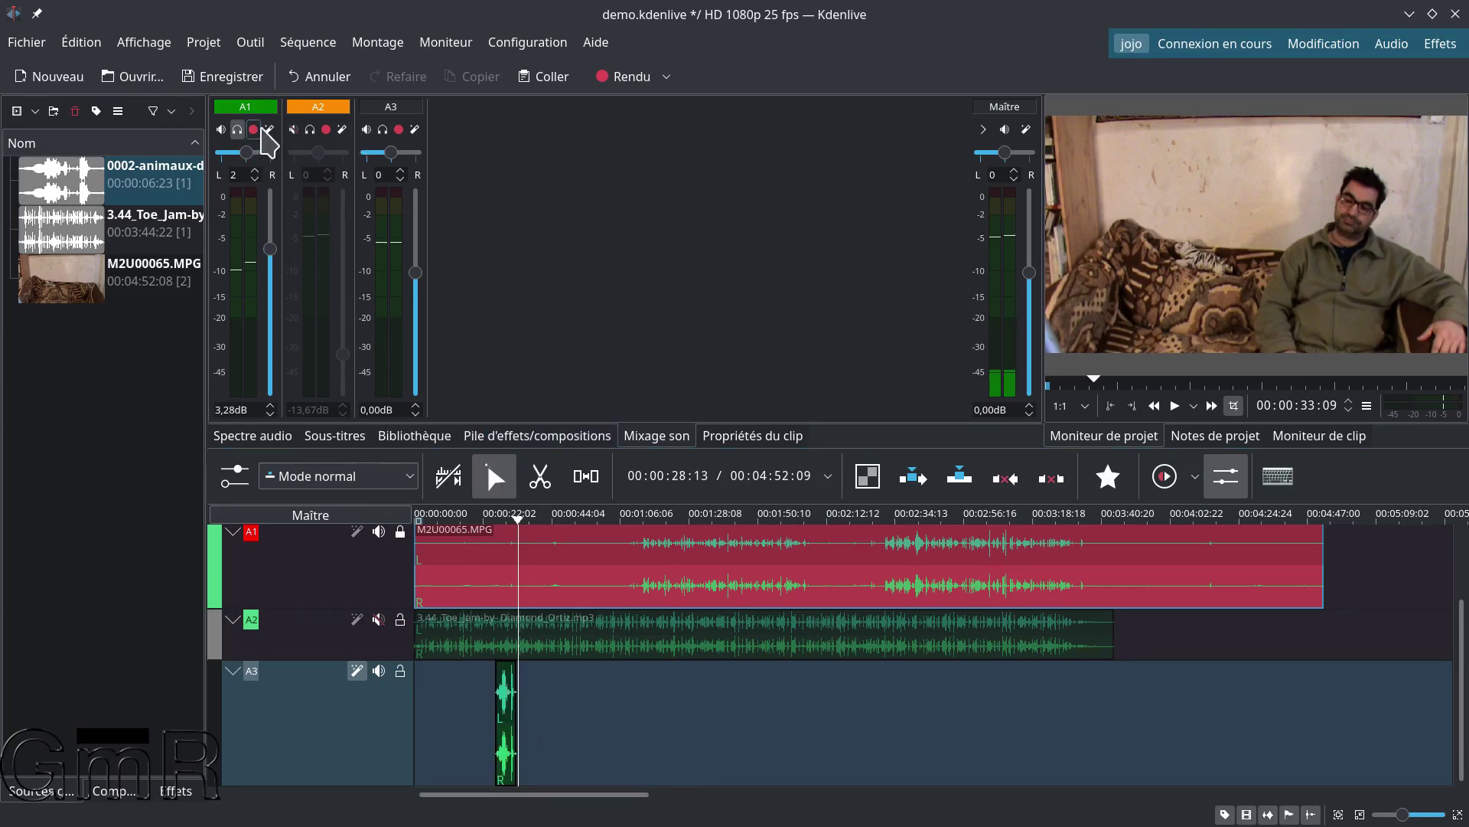
Turn off A1's solo mode and move the playhead to 00:00:55:14, past the clip on A3
{"action": "left_click", "coordinate": [237, 130]}
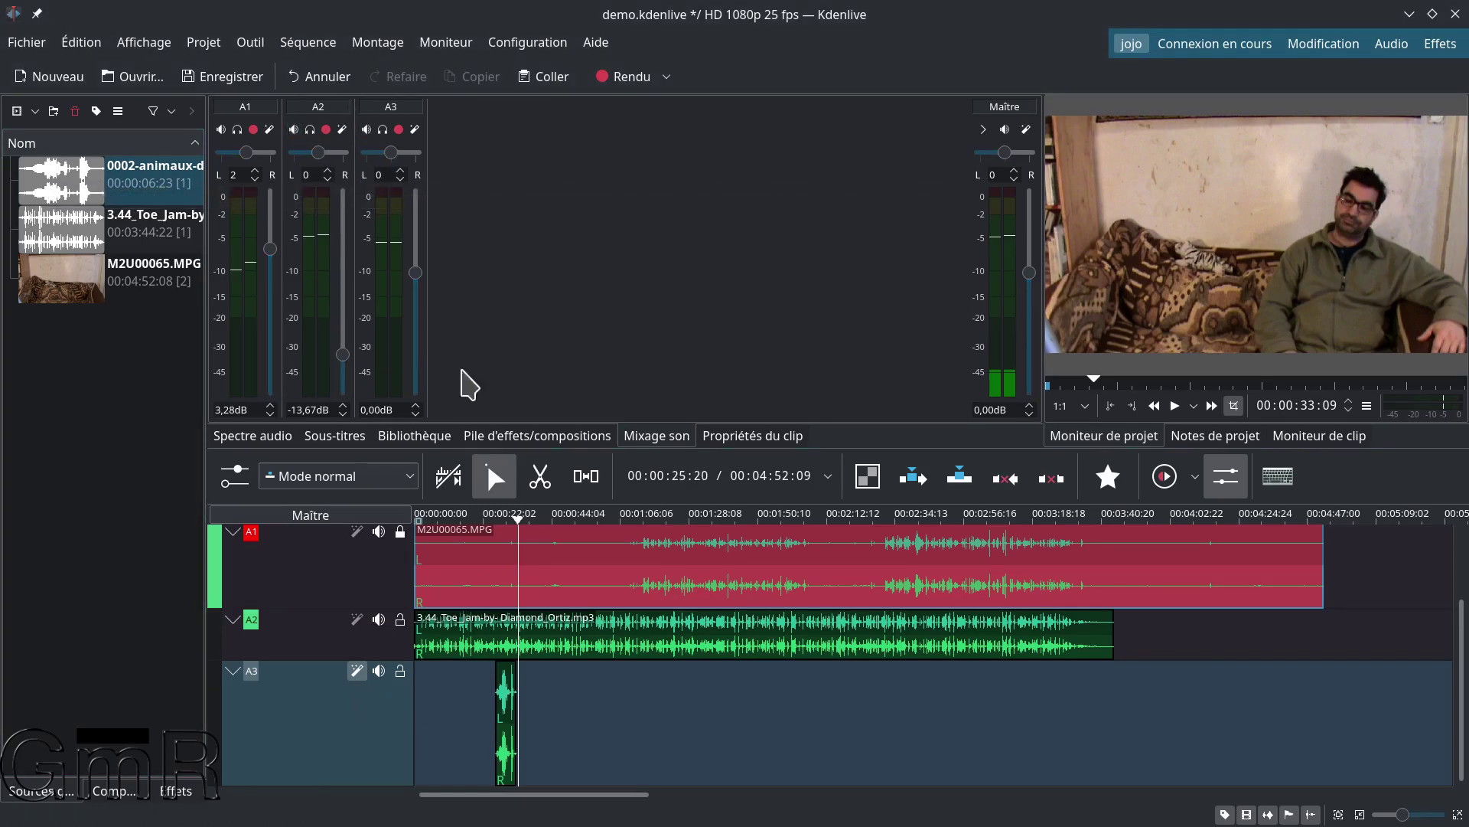
{"action": "left_click", "coordinate": [570, 687]}
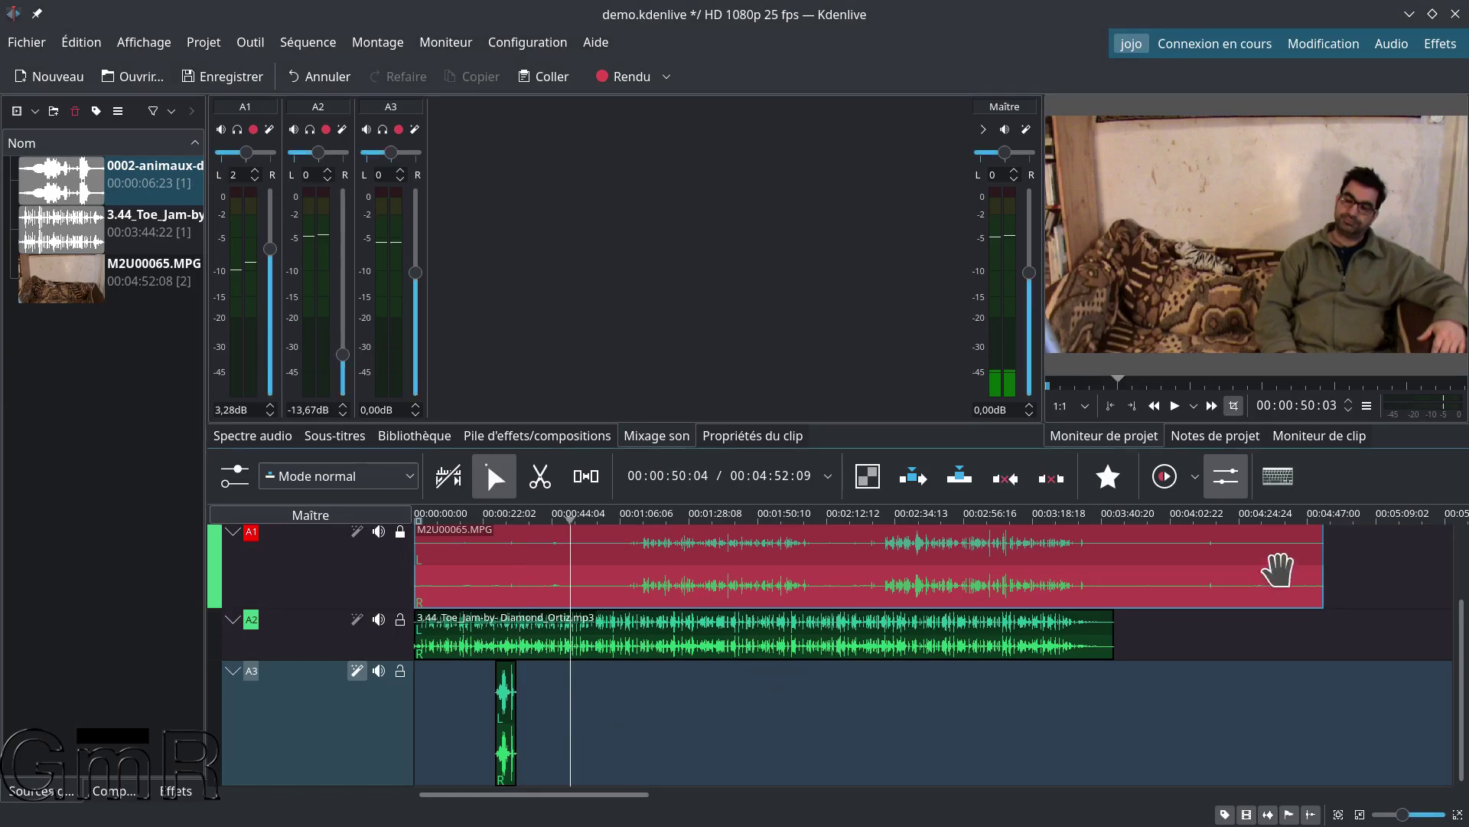
{"action": "left_click", "coordinate": [587, 728]}
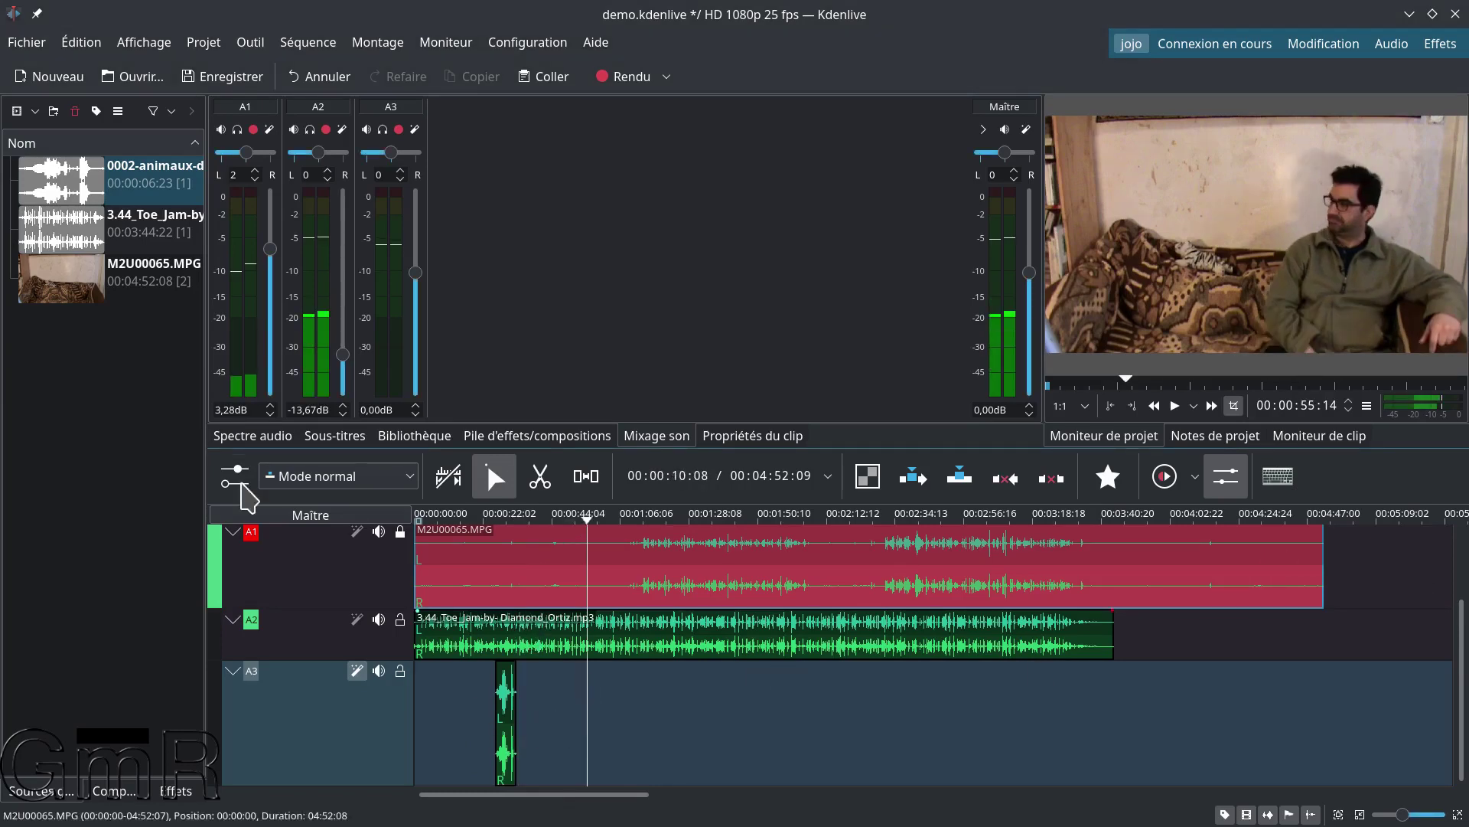
Record audio on track A3 from 00:00:55:14, solo A3, and turn off its recording mode
{"action": "left_click", "coordinate": [399, 129]}
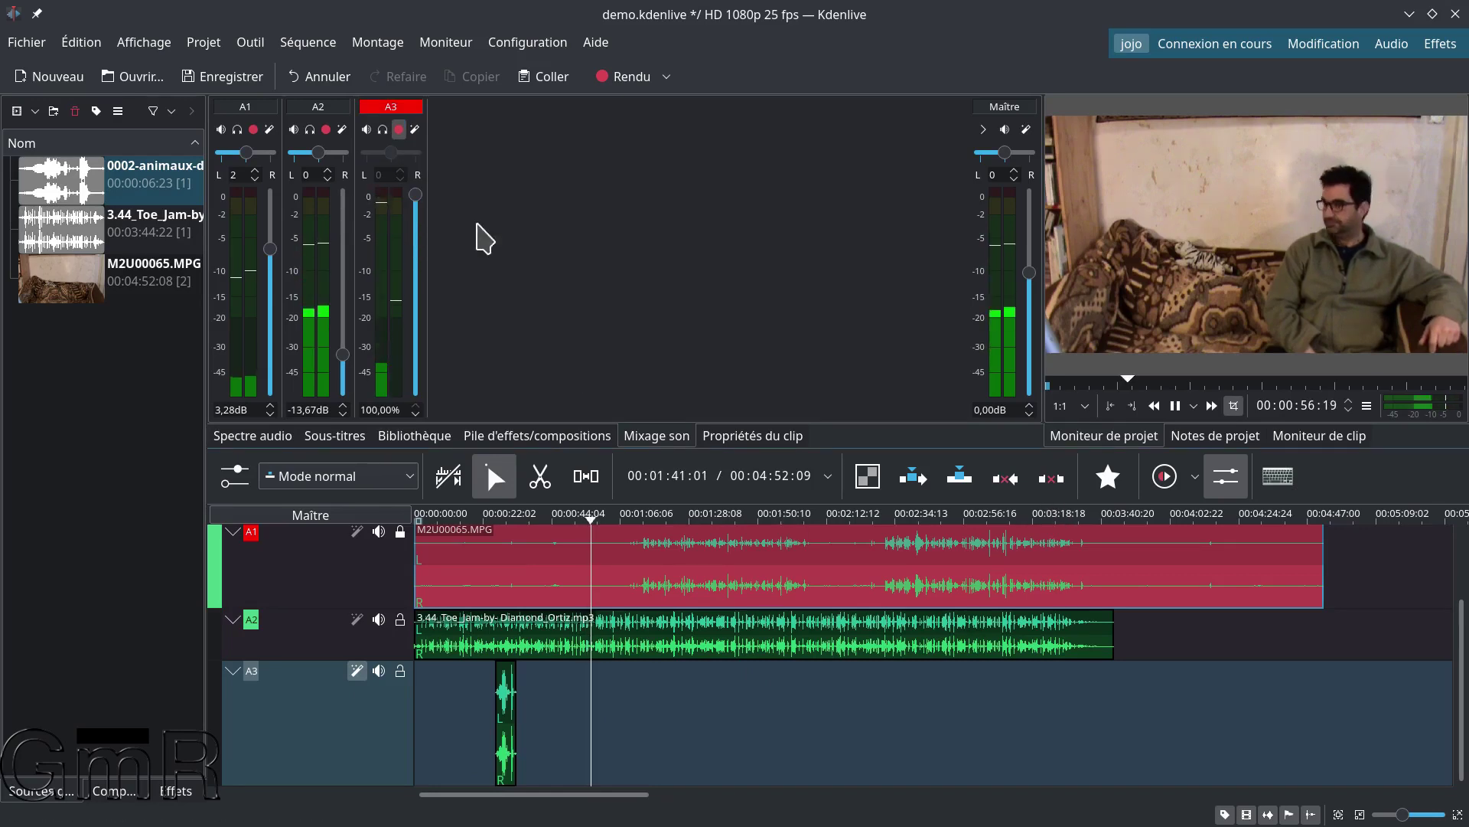
{"action": "key", "text": "space"}
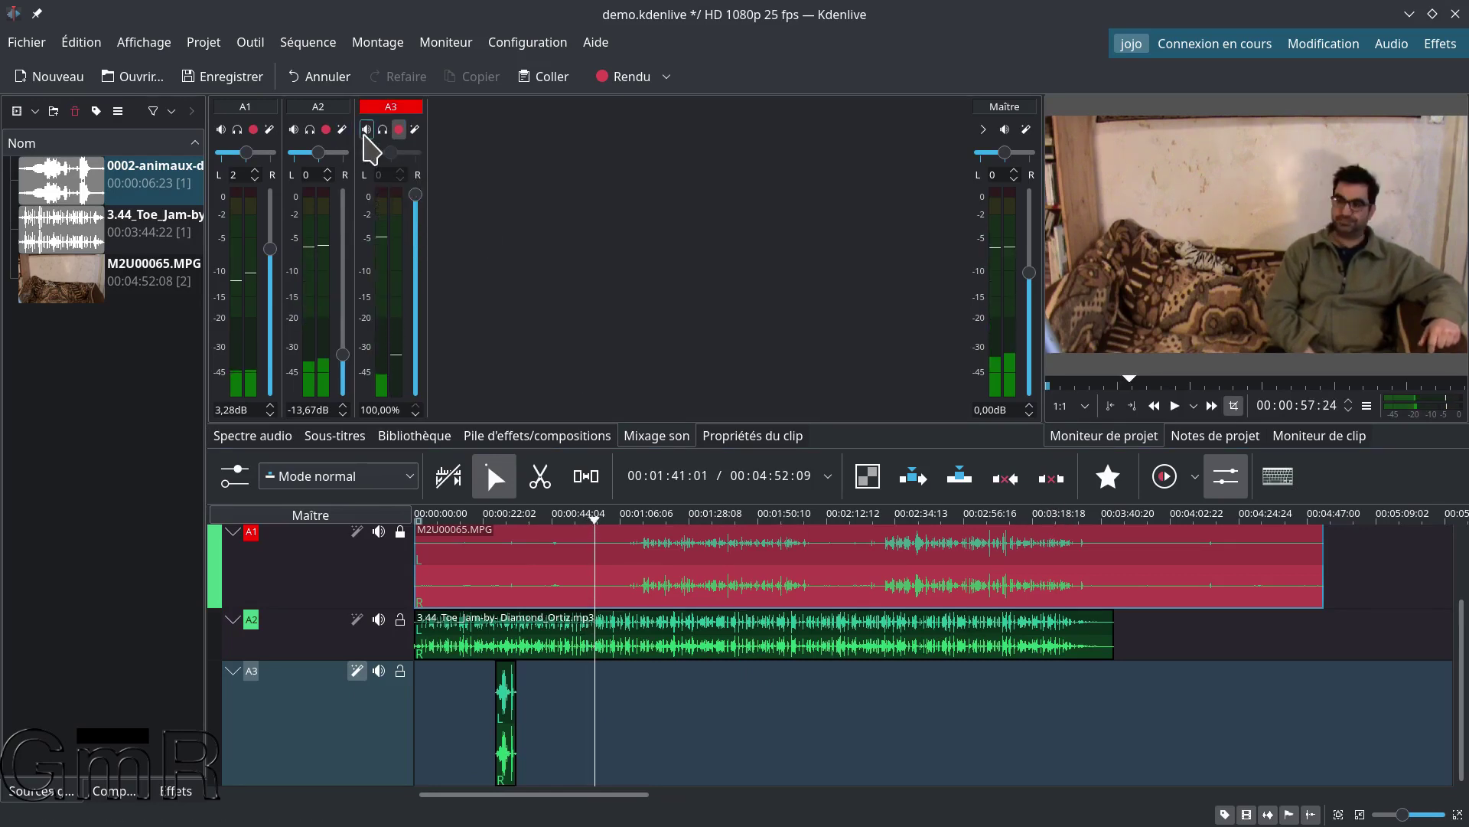
{"action": "left_click", "coordinate": [383, 129]}
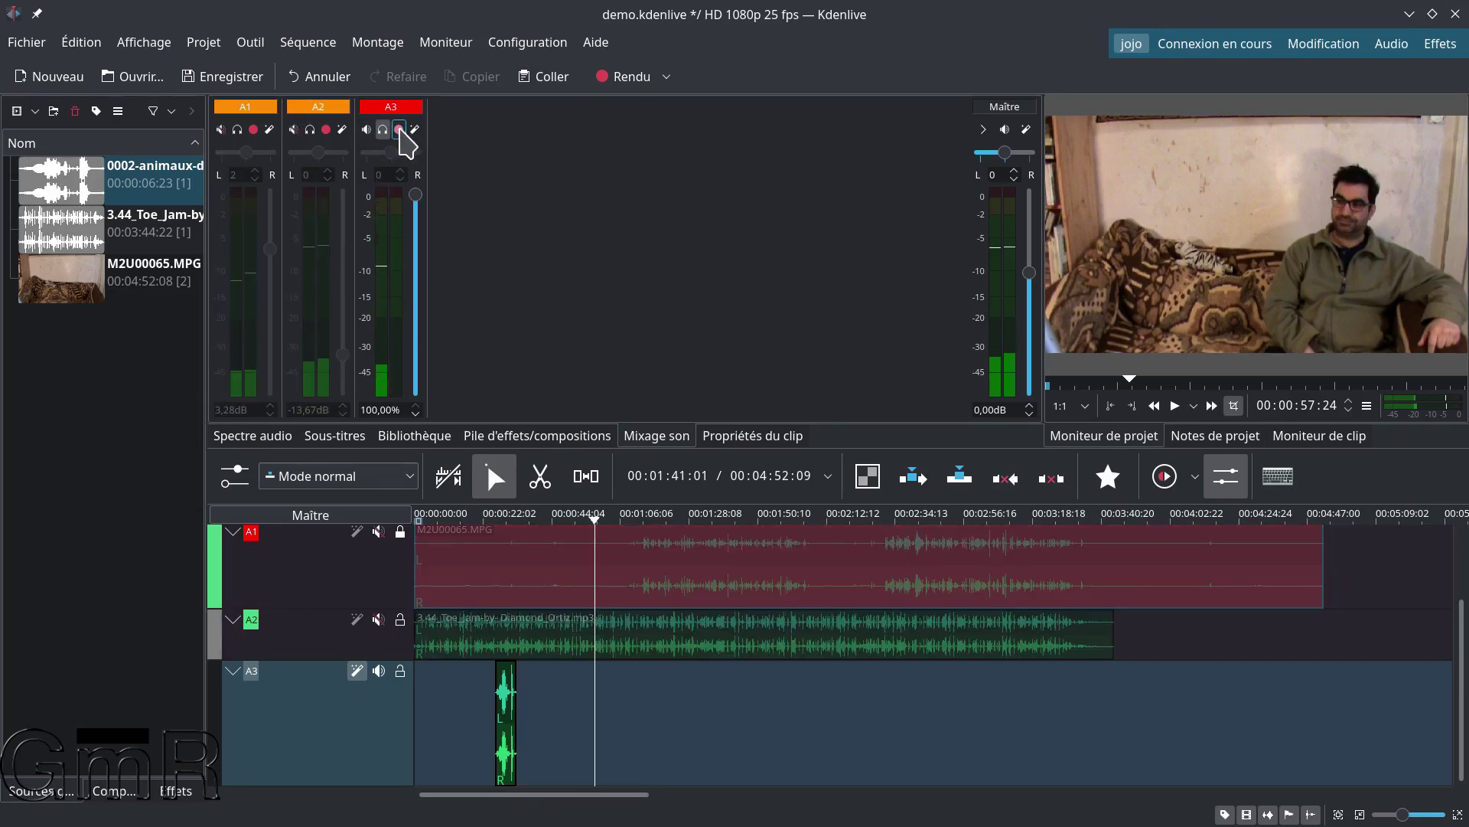
{"action": "left_click", "coordinate": [399, 130]}
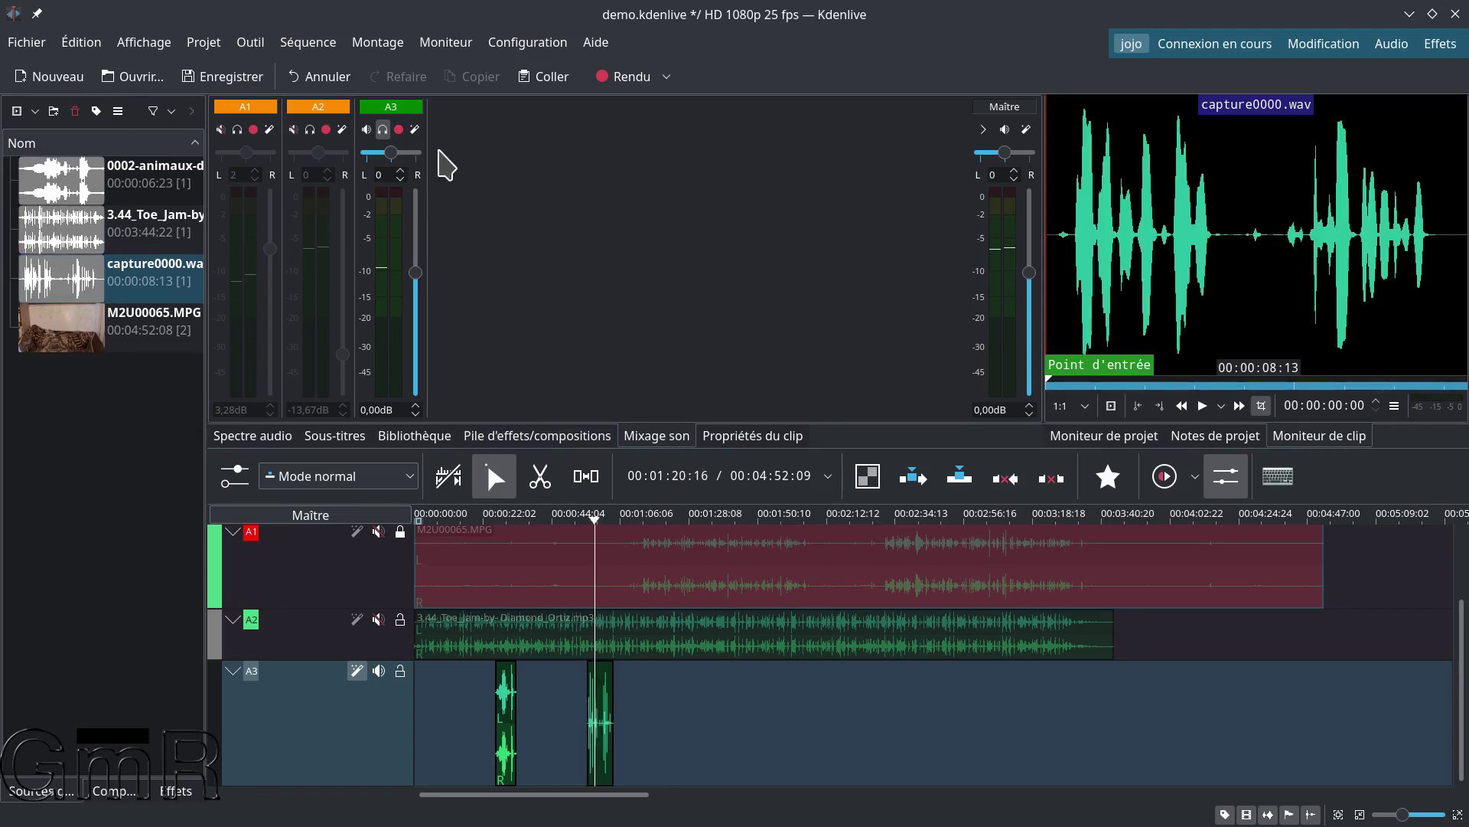
Try to arm A3 for recording with the playhead over the recorded clip, and turn off A3's solo mode
{"action": "left_click", "coordinate": [399, 130]}
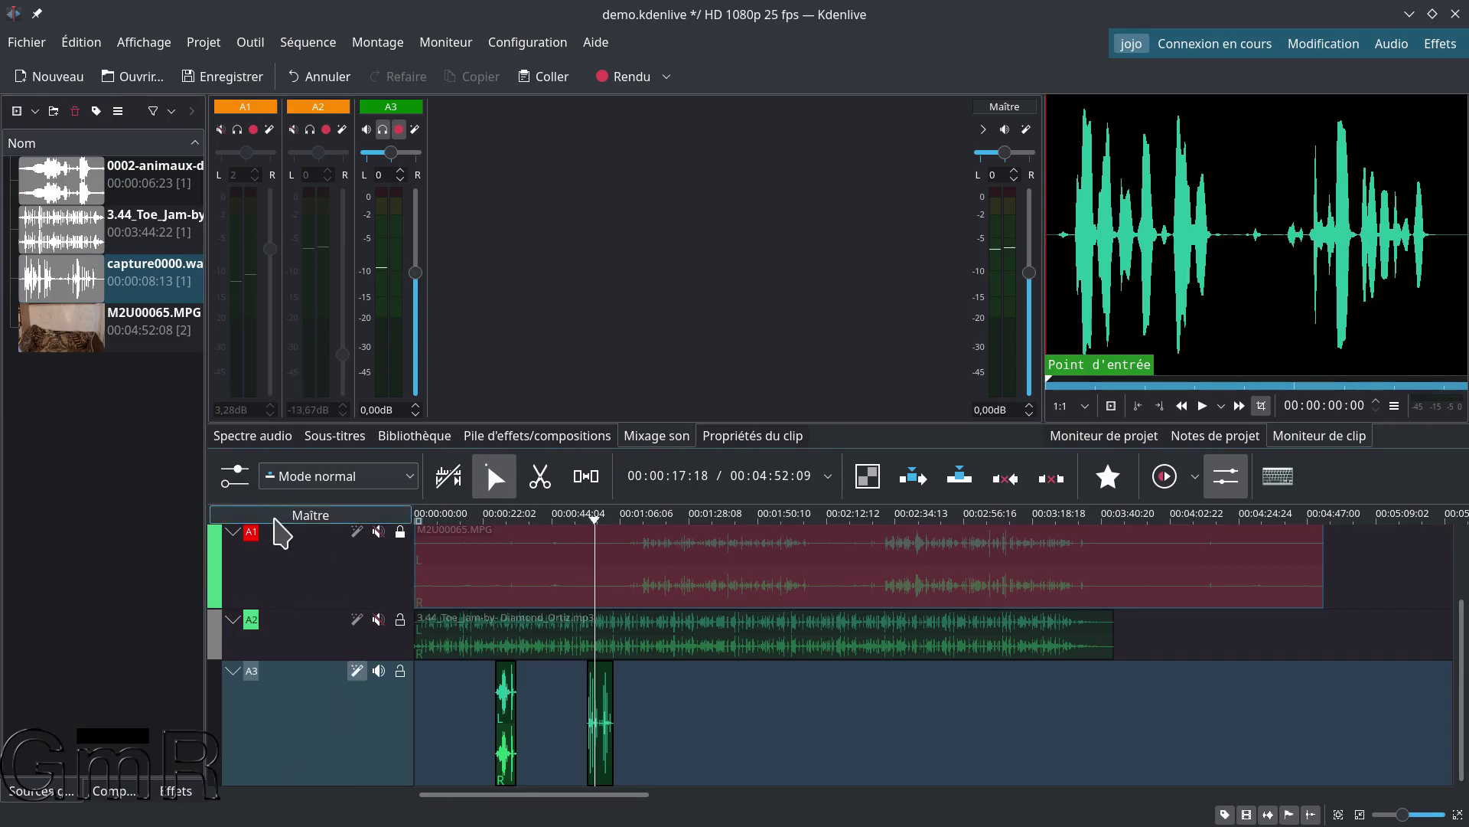
{"action": "left_click", "coordinate": [398, 133]}
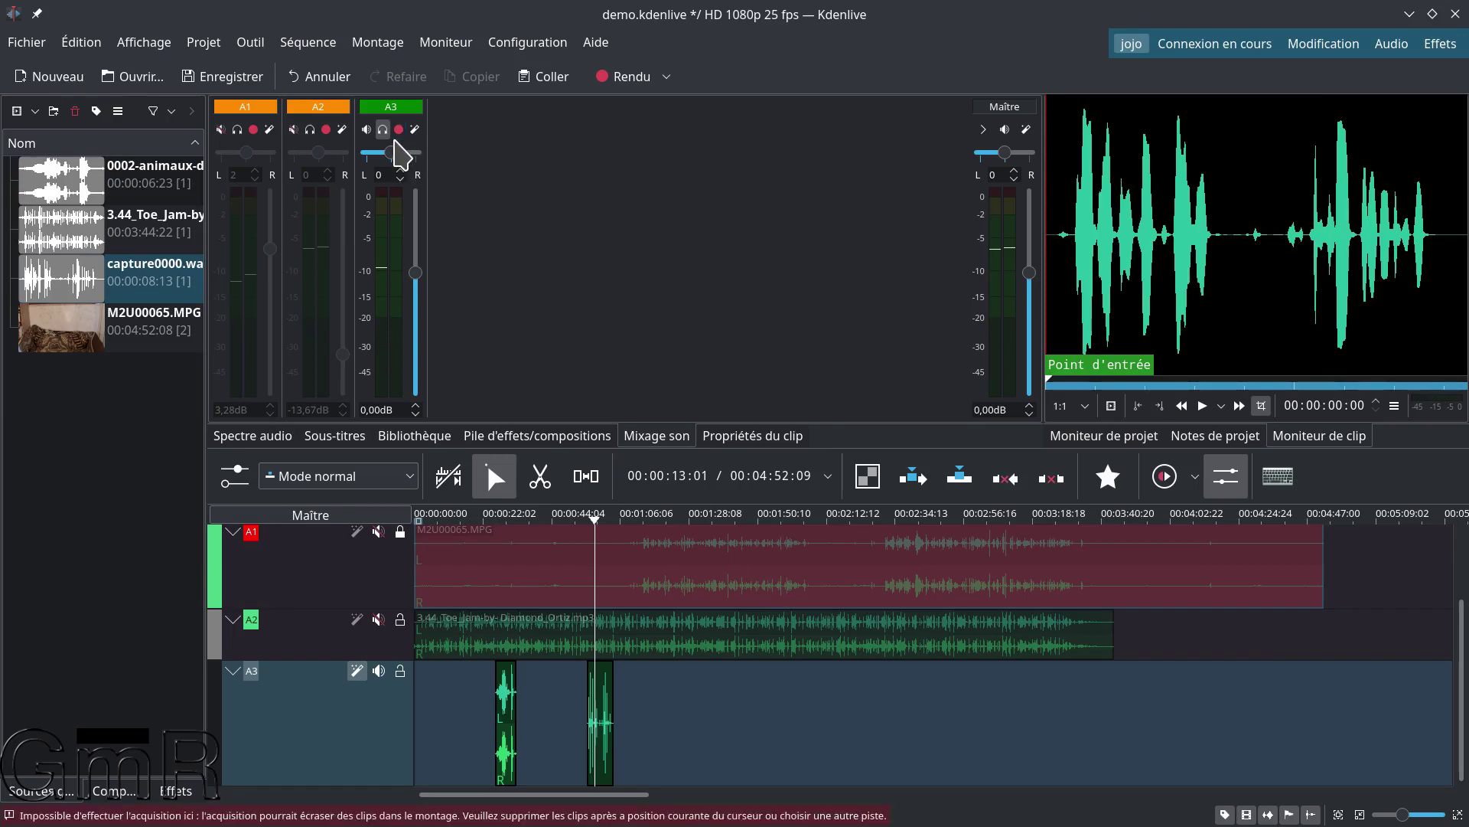
{"action": "left_click", "coordinate": [383, 131]}
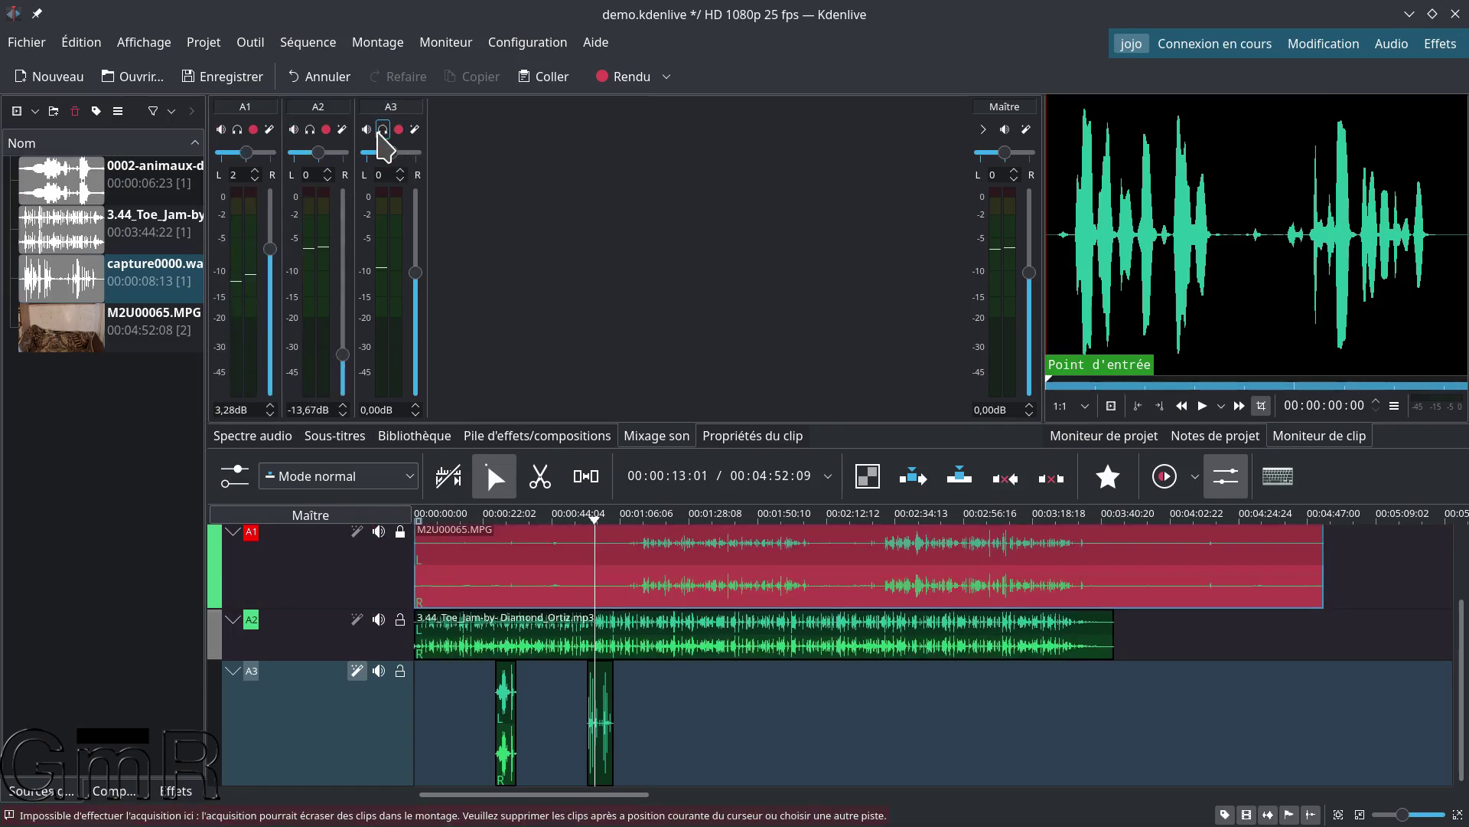
Show track A3's effects from the audio mixer and delete its Normaliser effect
{"action": "left_click", "coordinate": [415, 129]}
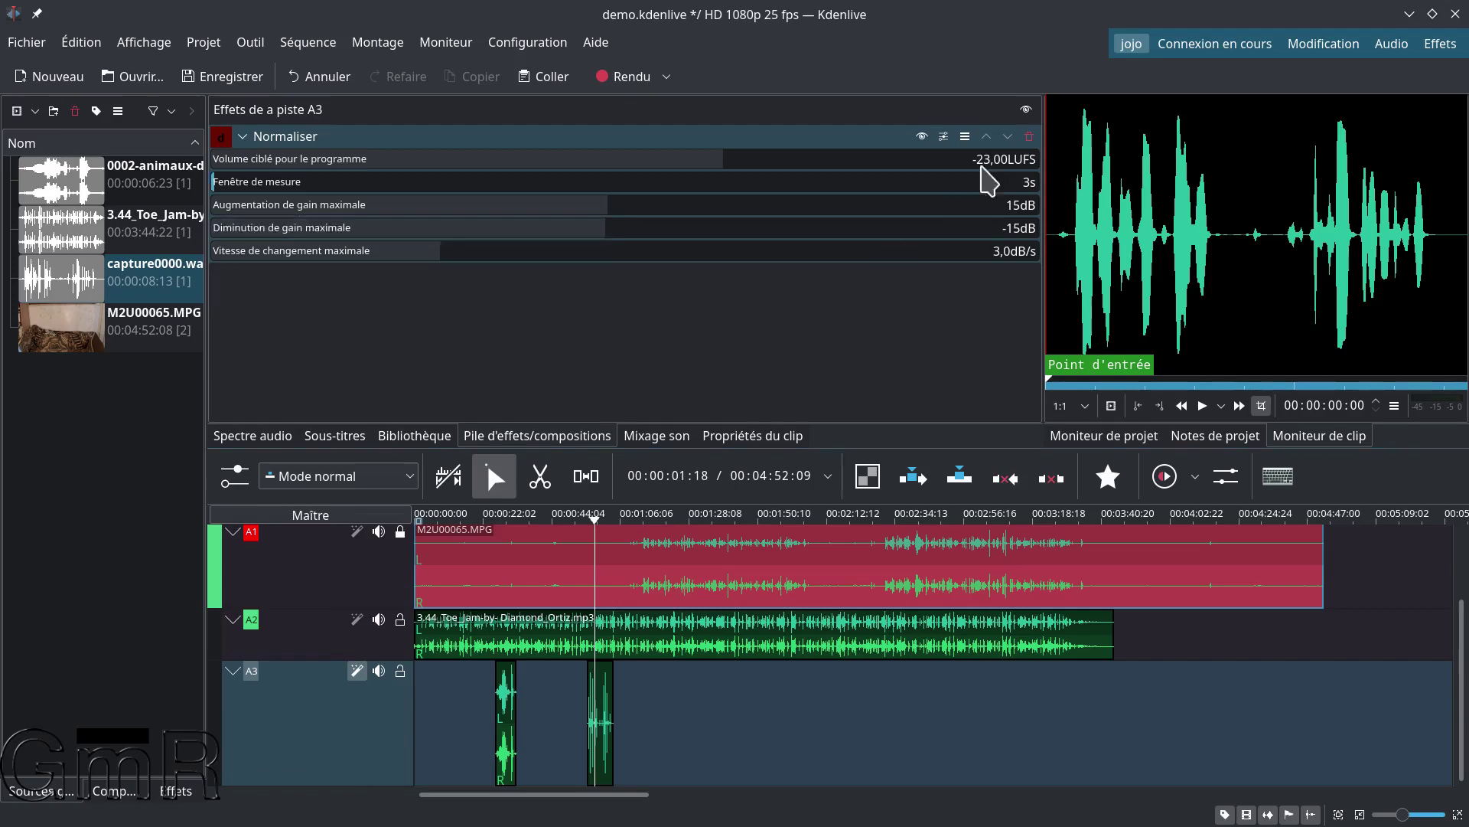
{"action": "left_click", "coordinate": [1029, 138]}
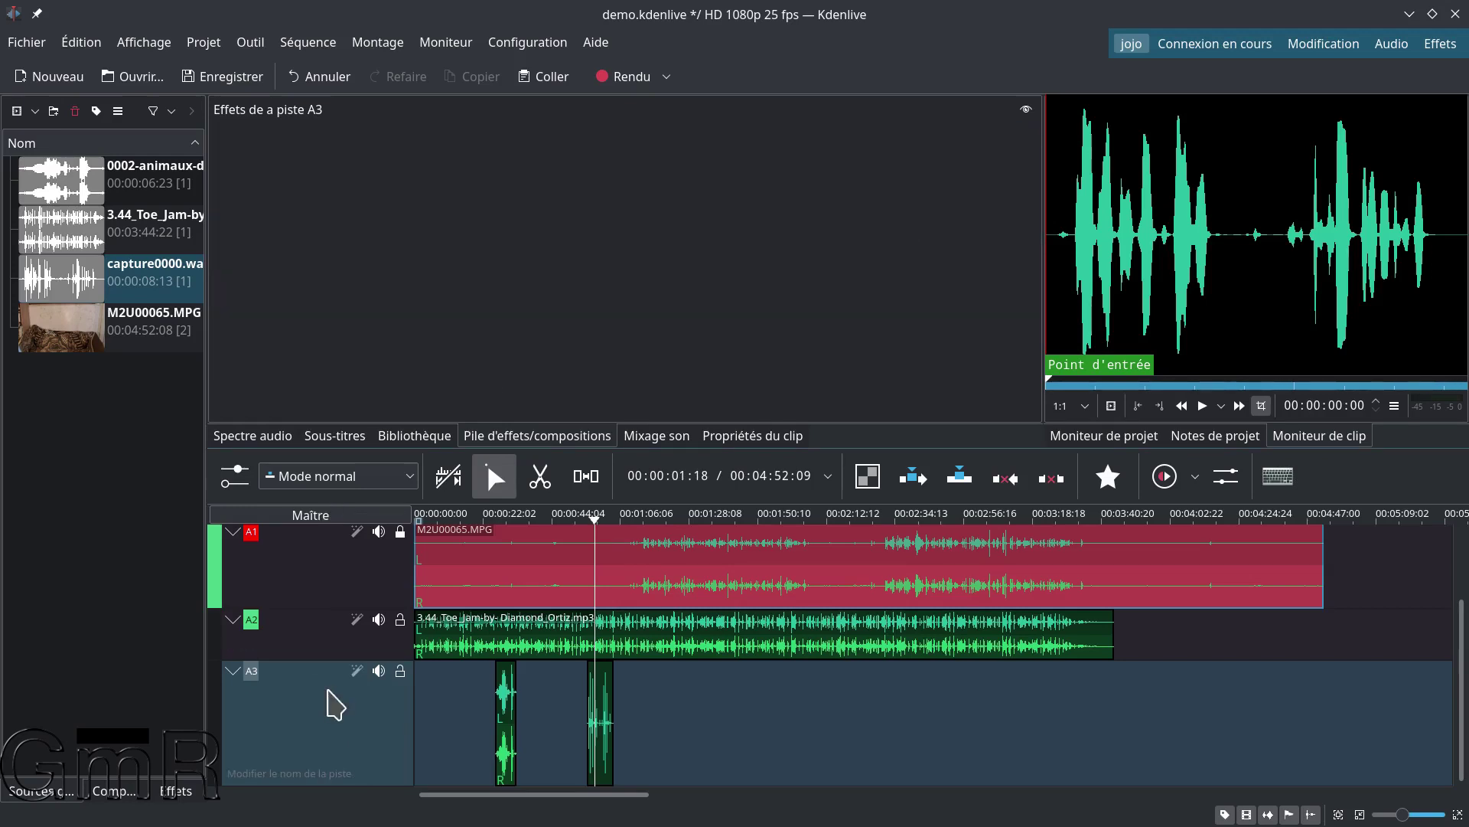
{"action": "left_click", "coordinate": [356, 675]}
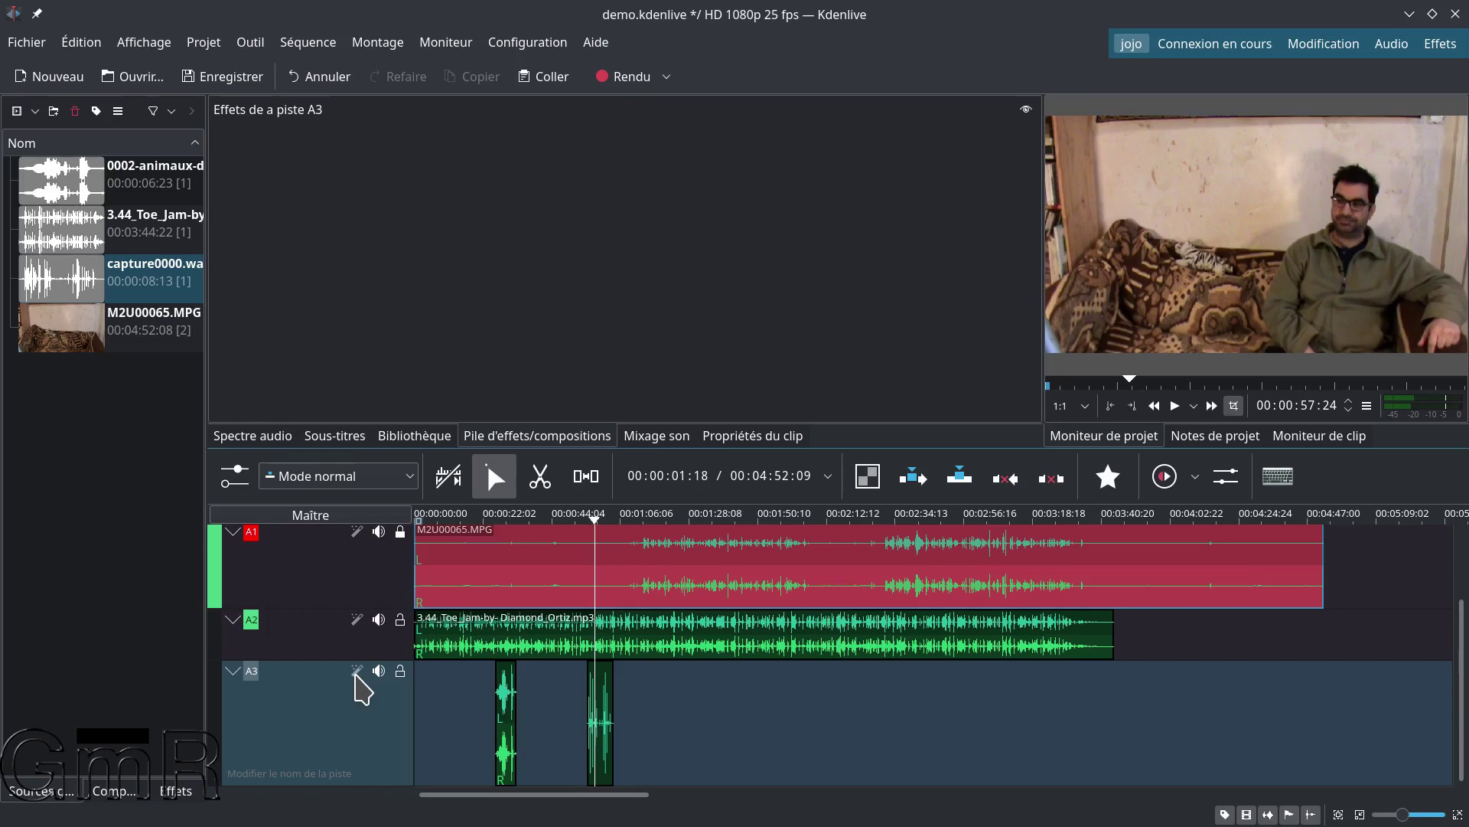
Show the audio mixer, toggle the master channel's mute, and play the project with the master muted
{"action": "left_click", "coordinate": [649, 438]}
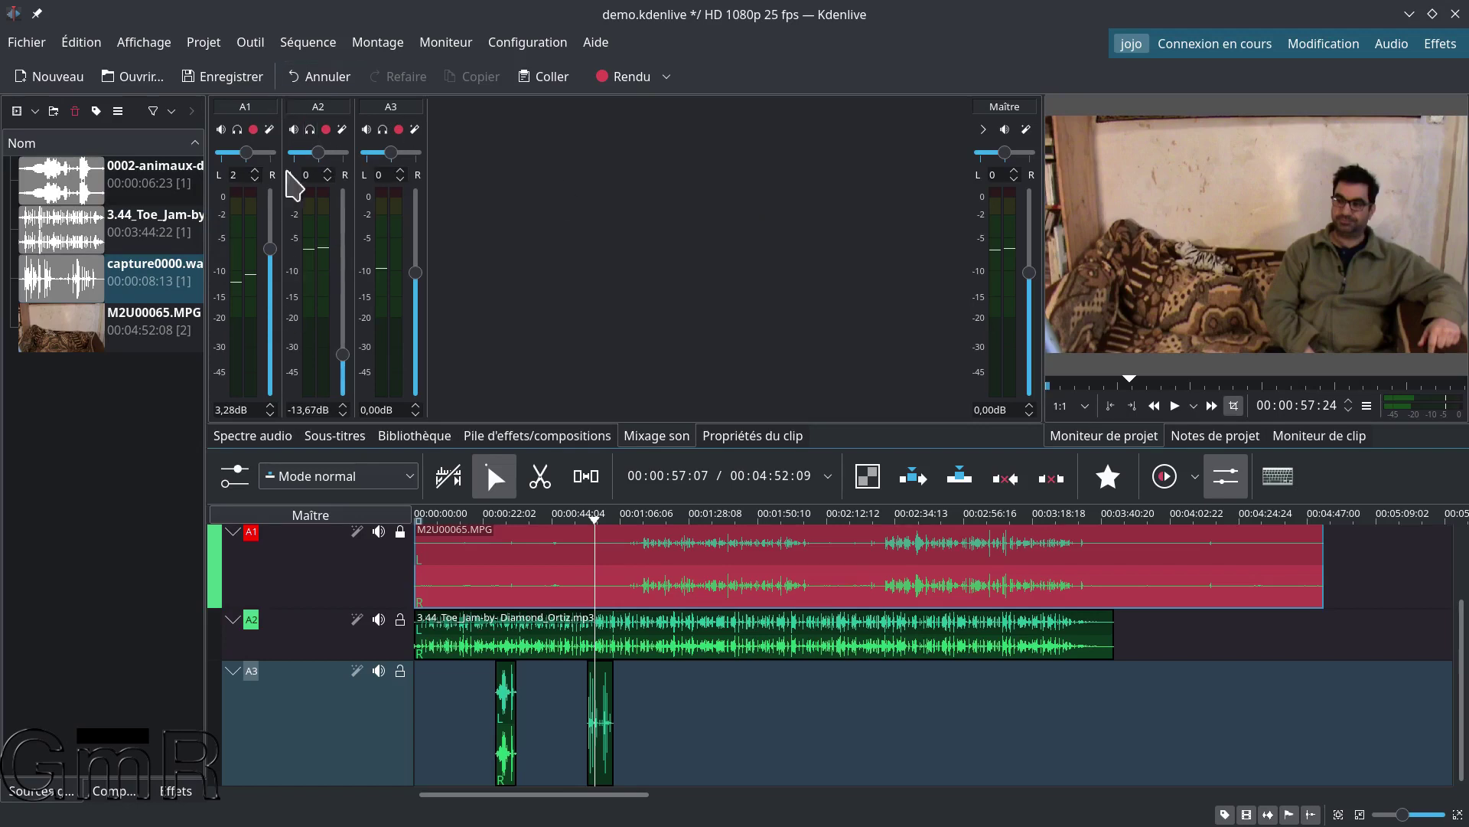
{"action": "left_click", "coordinate": [1005, 130]}
{"action": "left_click", "coordinate": [1005, 130]}
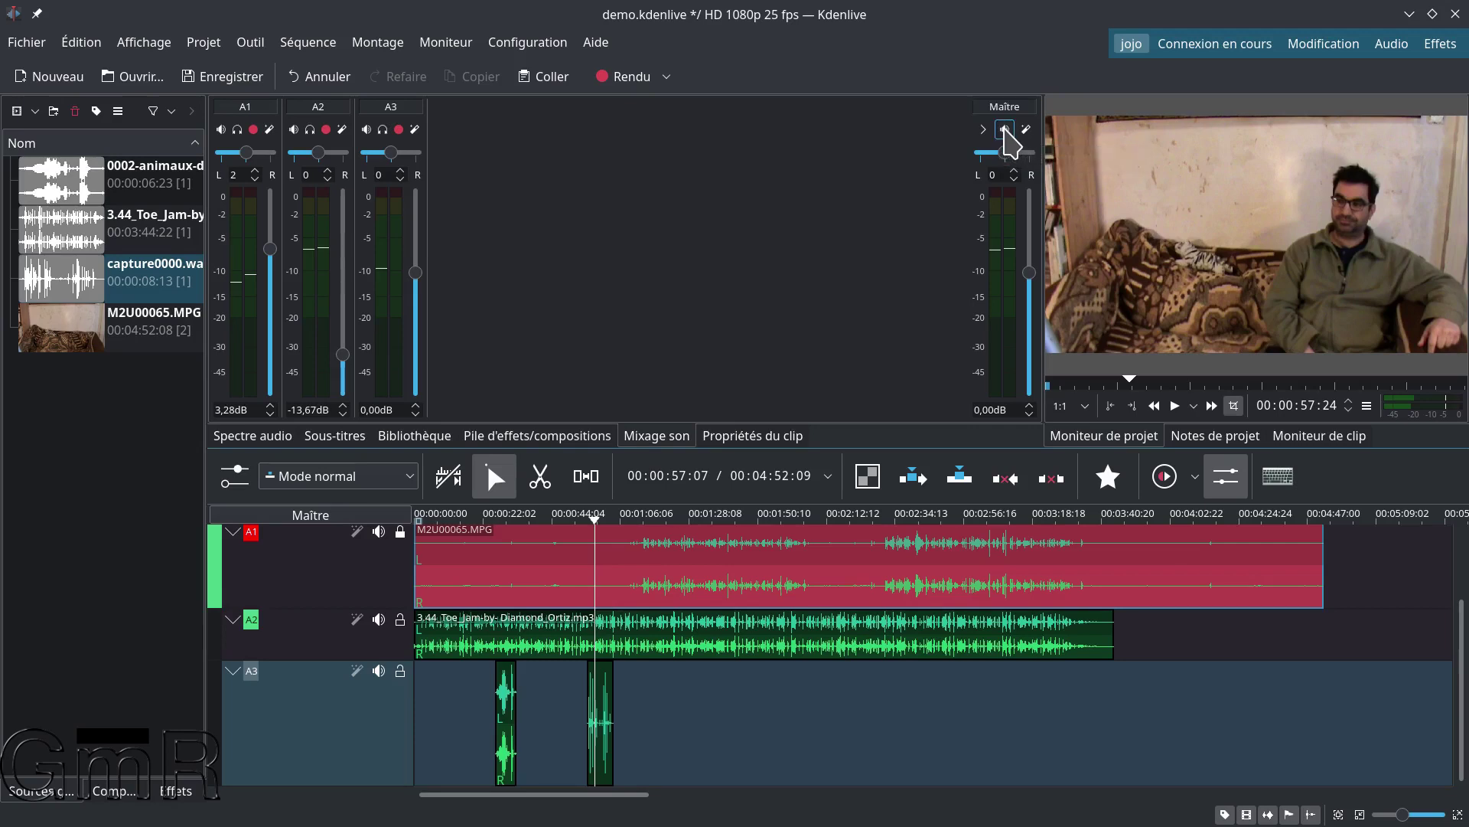
{"action": "left_click", "coordinate": [1005, 131]}
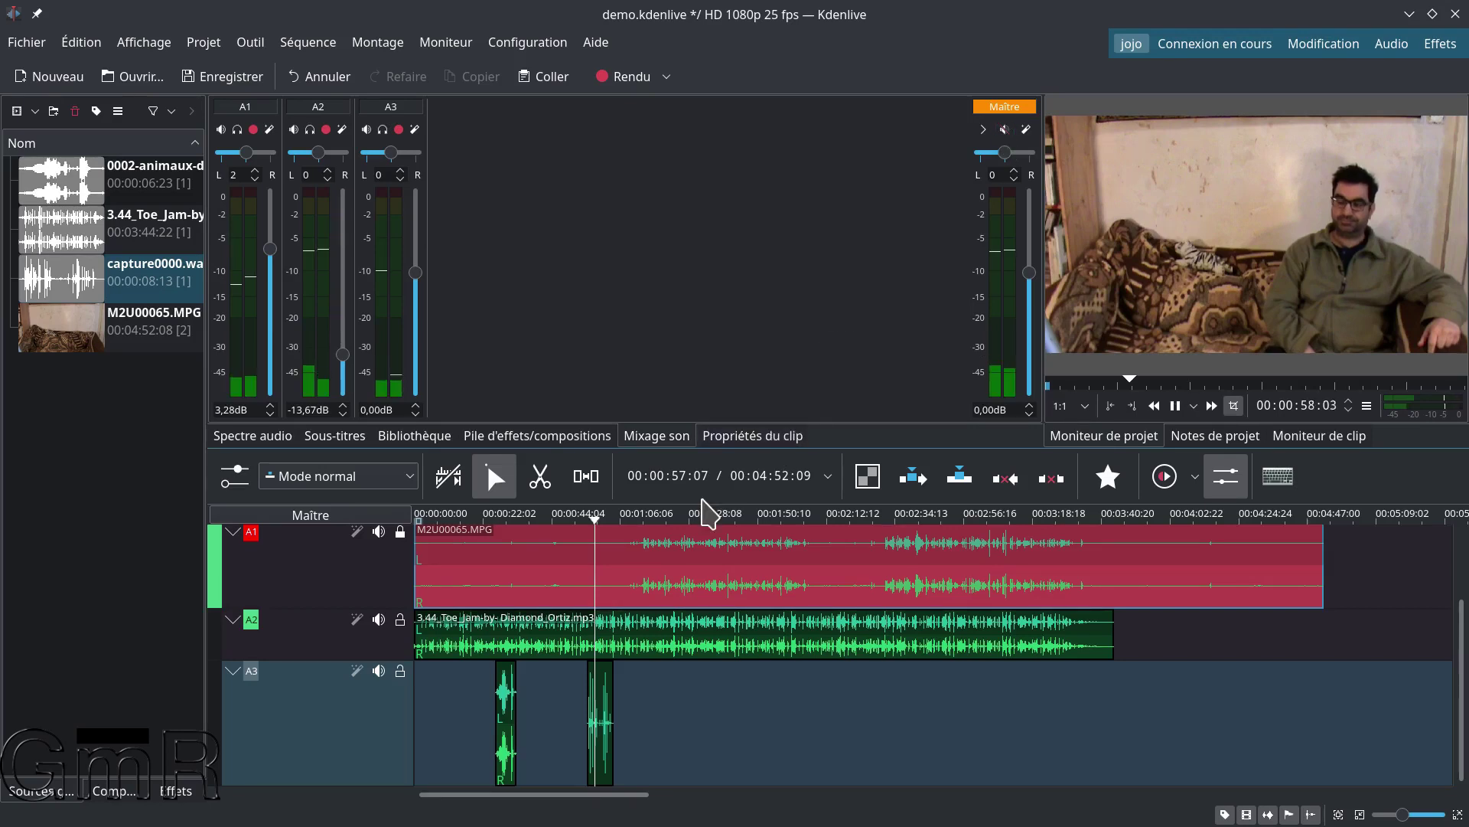
{"action": "key", "text": "space"}
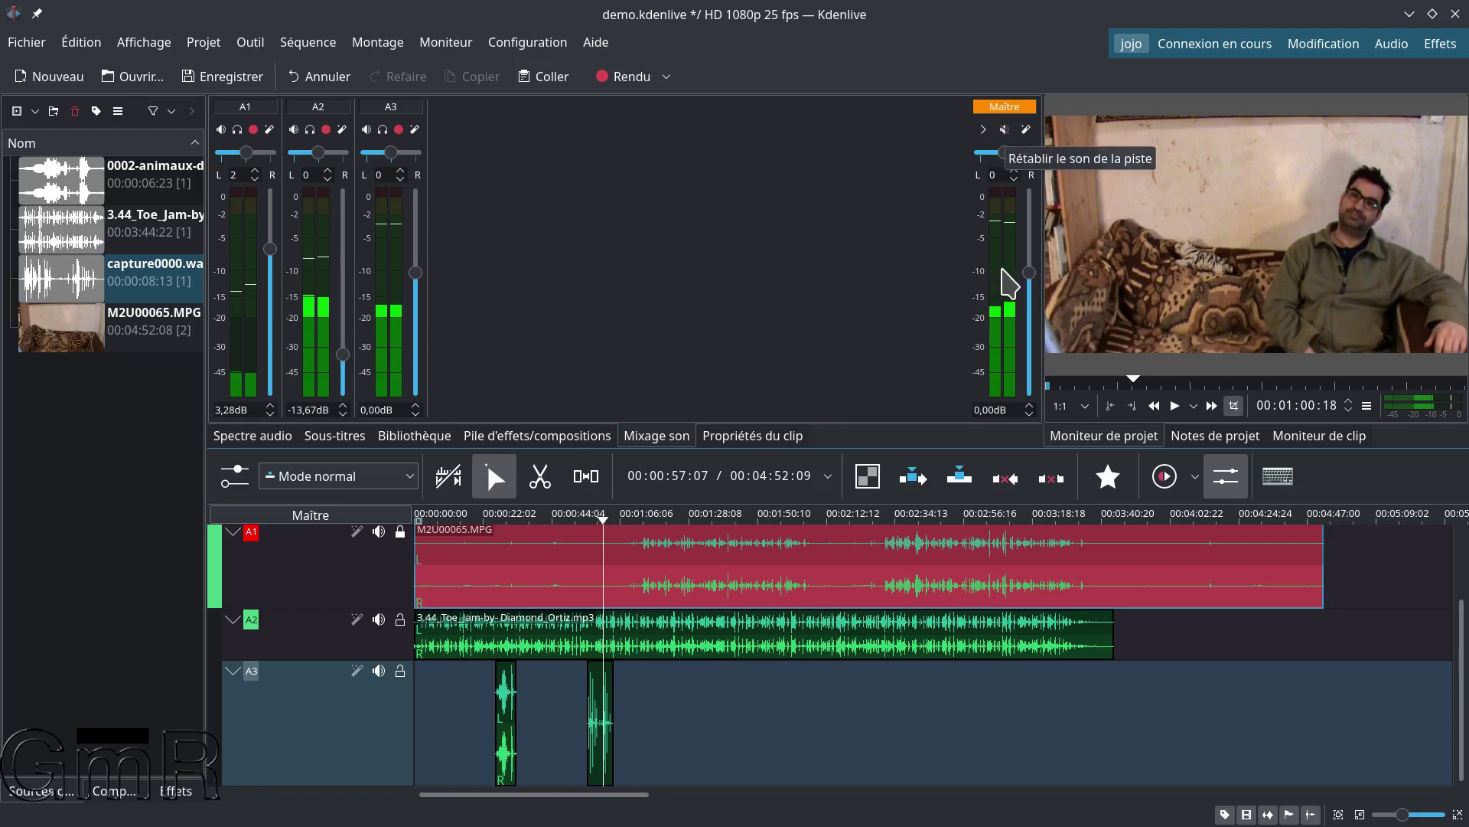
Unmute the master channel and lower its volume to -19.50 dB while playing the project
{"action": "left_click_drag", "start_coordinate": [1027, 278], "coordinate": [1024, 394]}
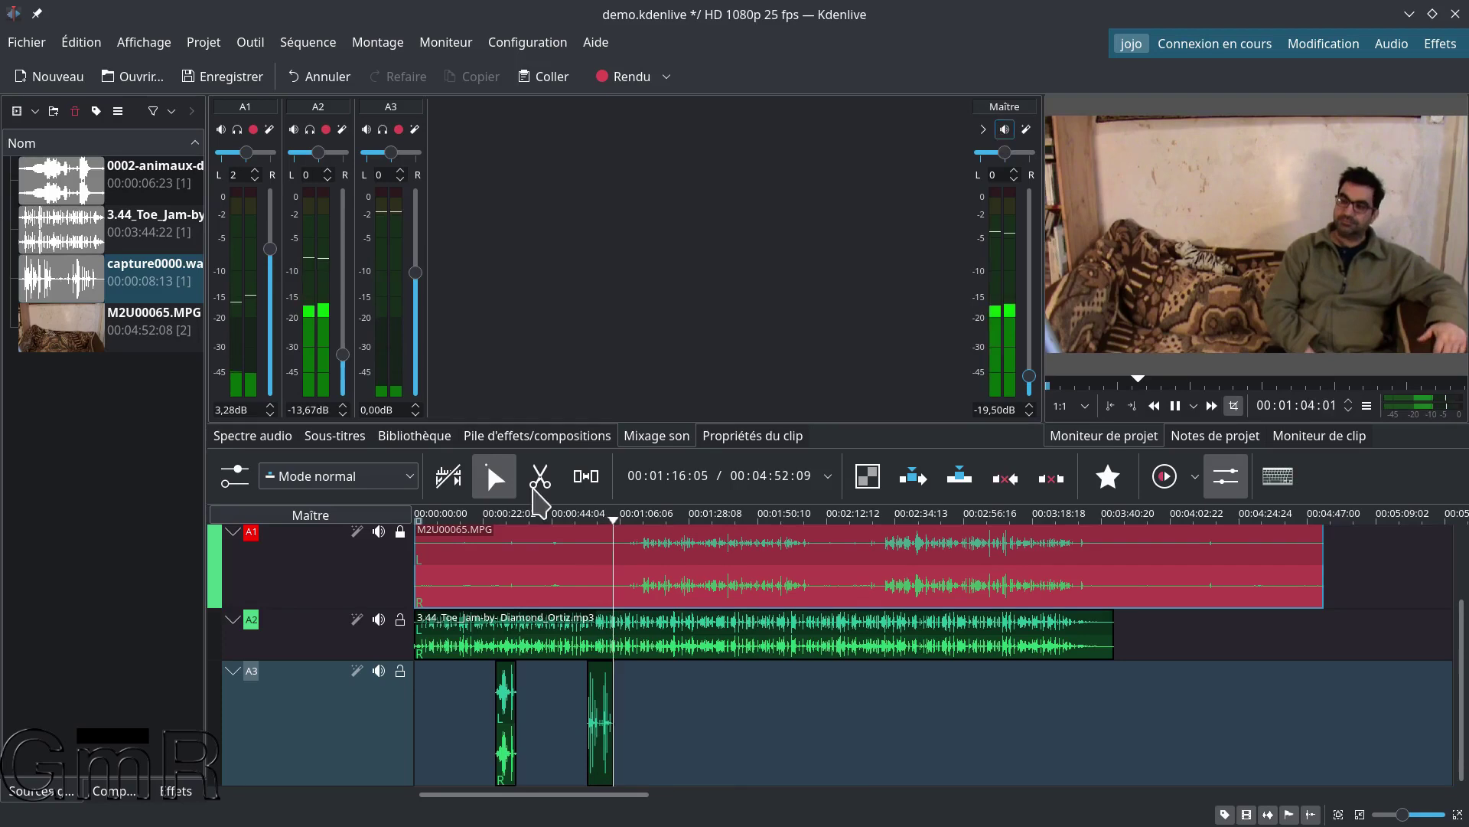
{"action": "scroll", "coordinate": [383, 559], "scroll_direction": "up", "scroll_amount": 3}
{"action": "key", "text": "space"}
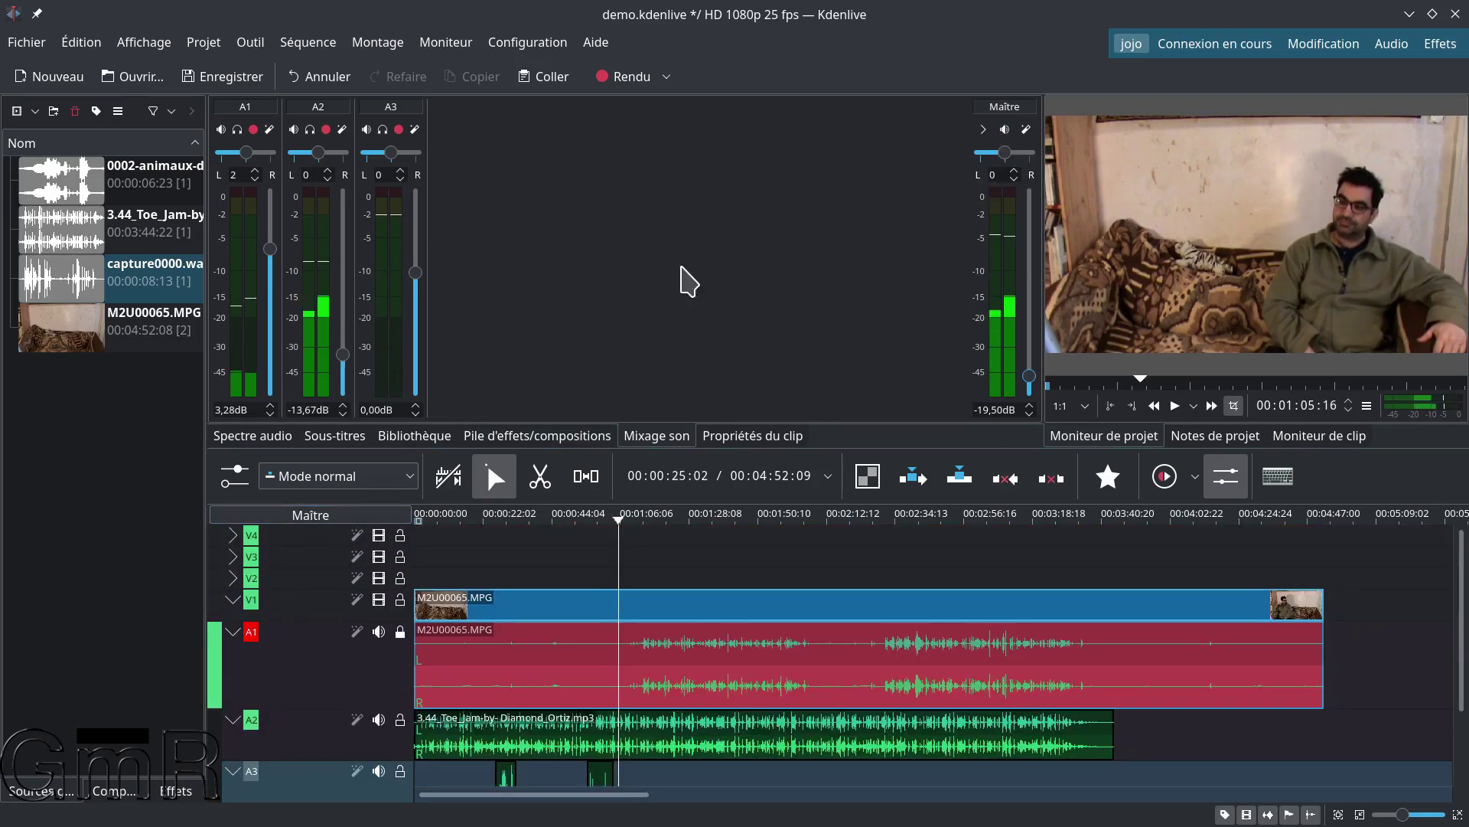
View the master's global effects from the timeline, and reset the master volume to 0 dB in the audio mixer
{"action": "left_click", "coordinate": [309, 515]}
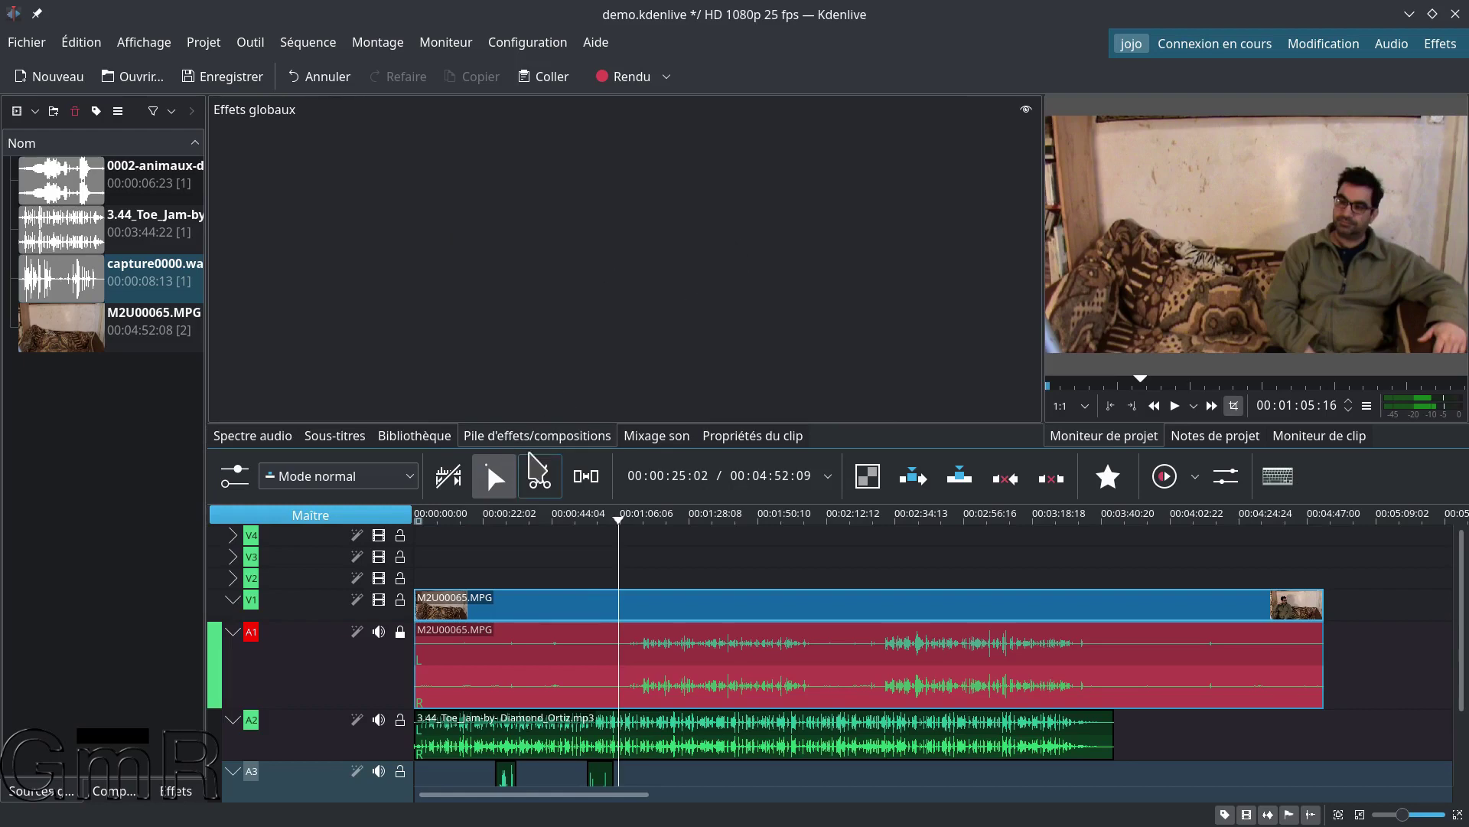
{"action": "left_click", "coordinate": [667, 439]}
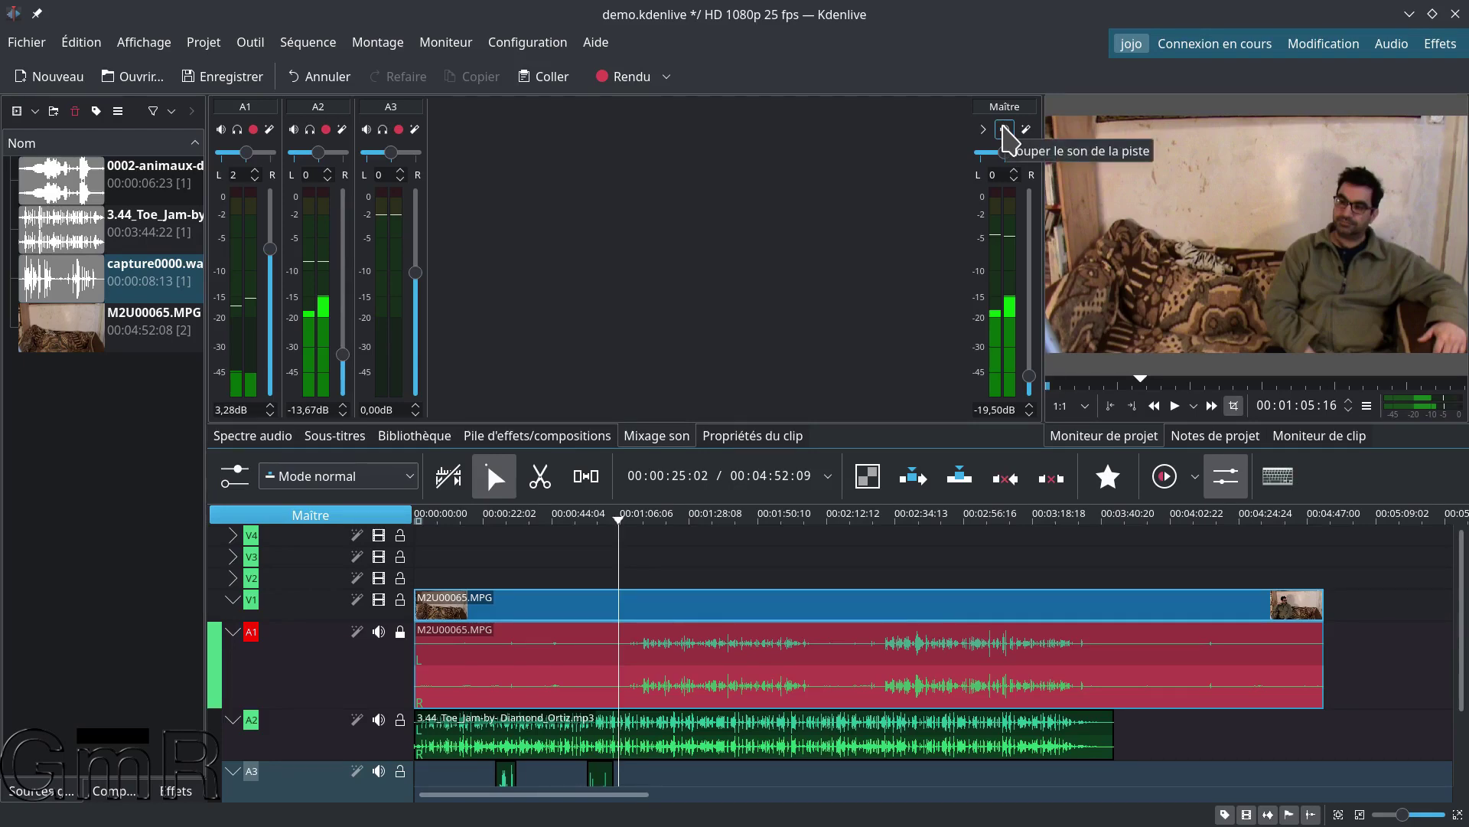
{"action": "double_click", "coordinate": [1031, 376]}
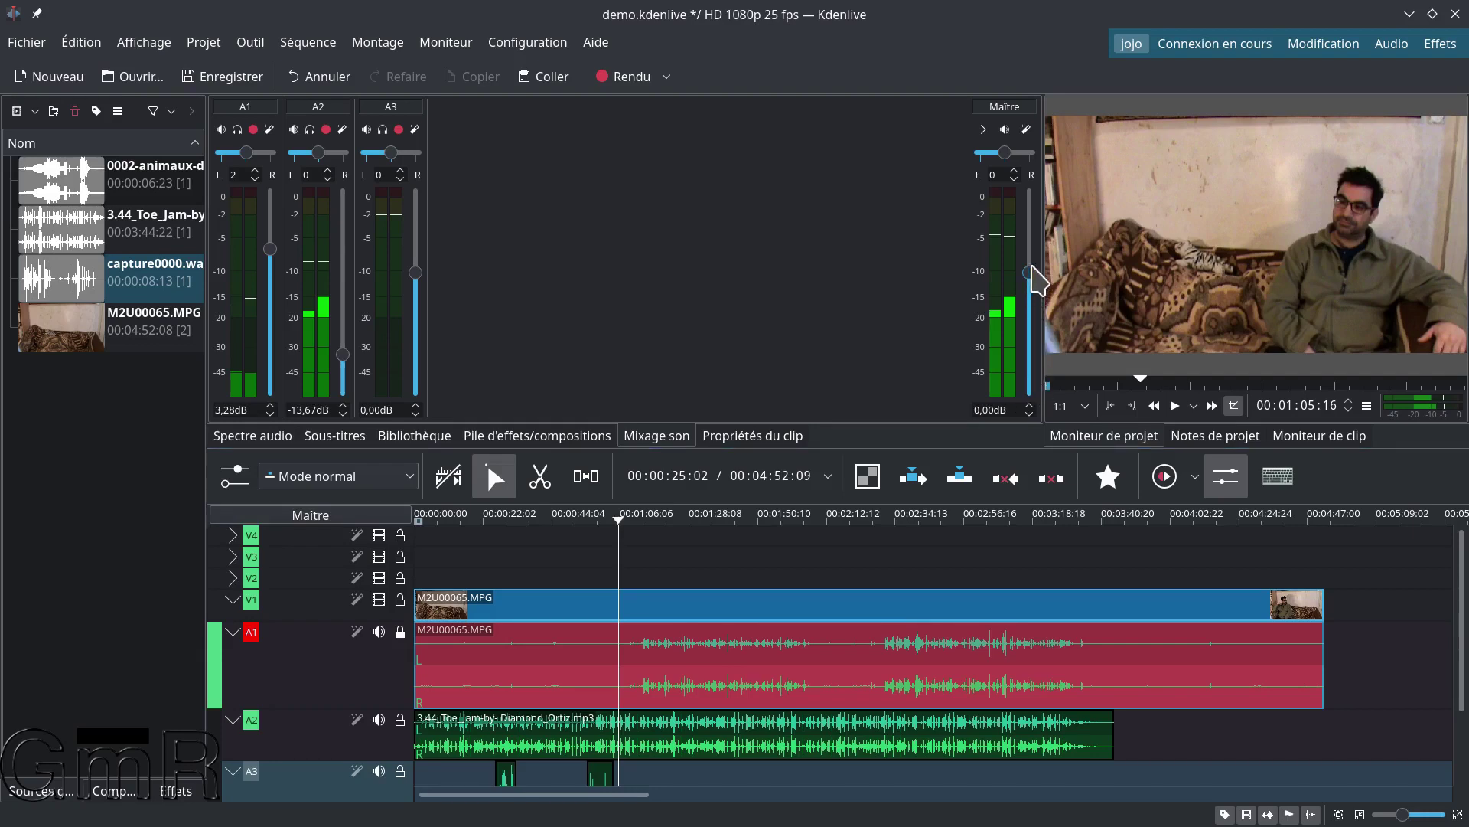
Hide the mixer's track channels to leave only the master, and show them again
{"action": "left_click", "coordinate": [984, 130]}
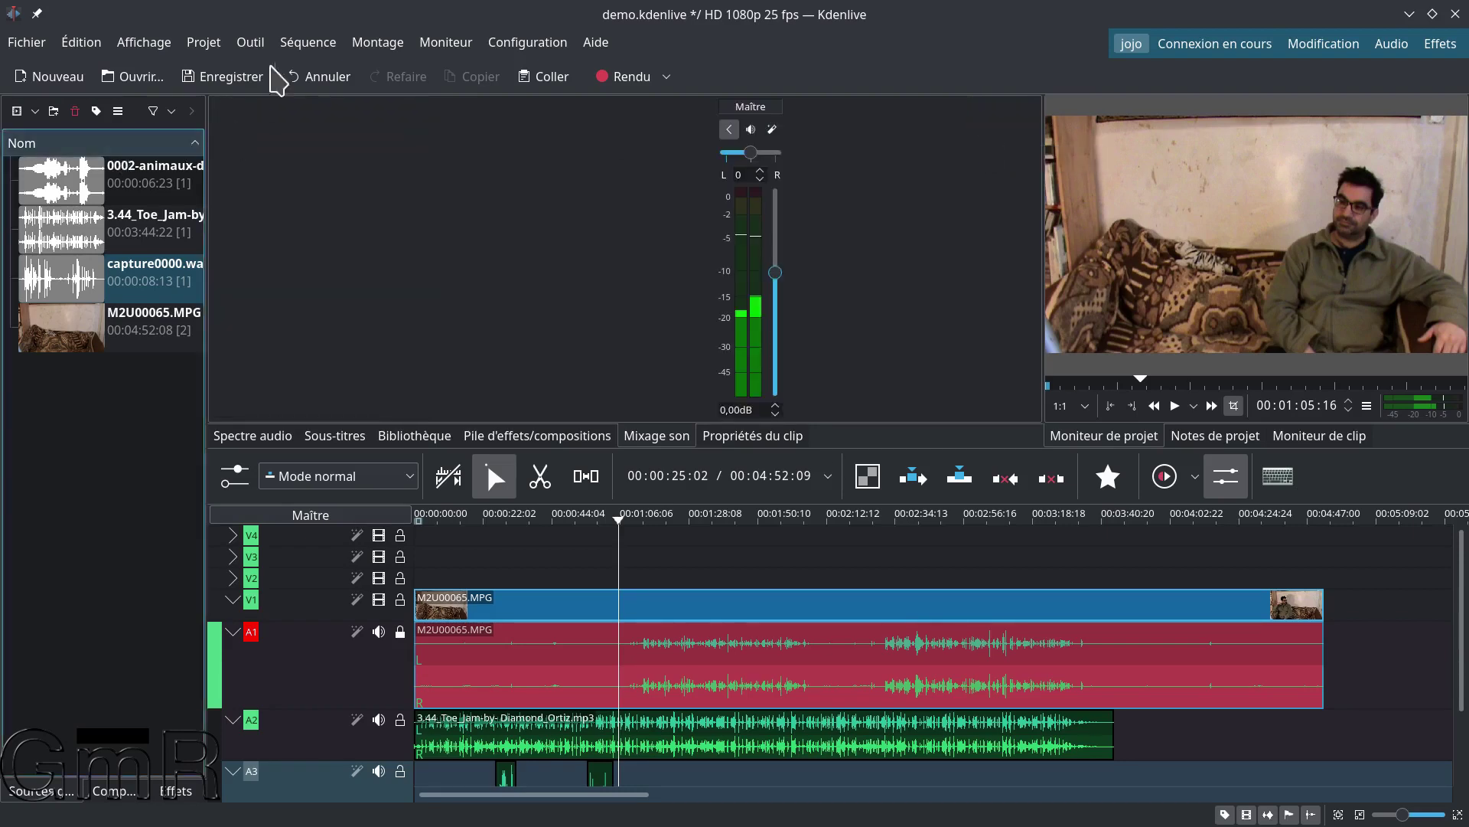
{"action": "left_click", "coordinate": [730, 130]}
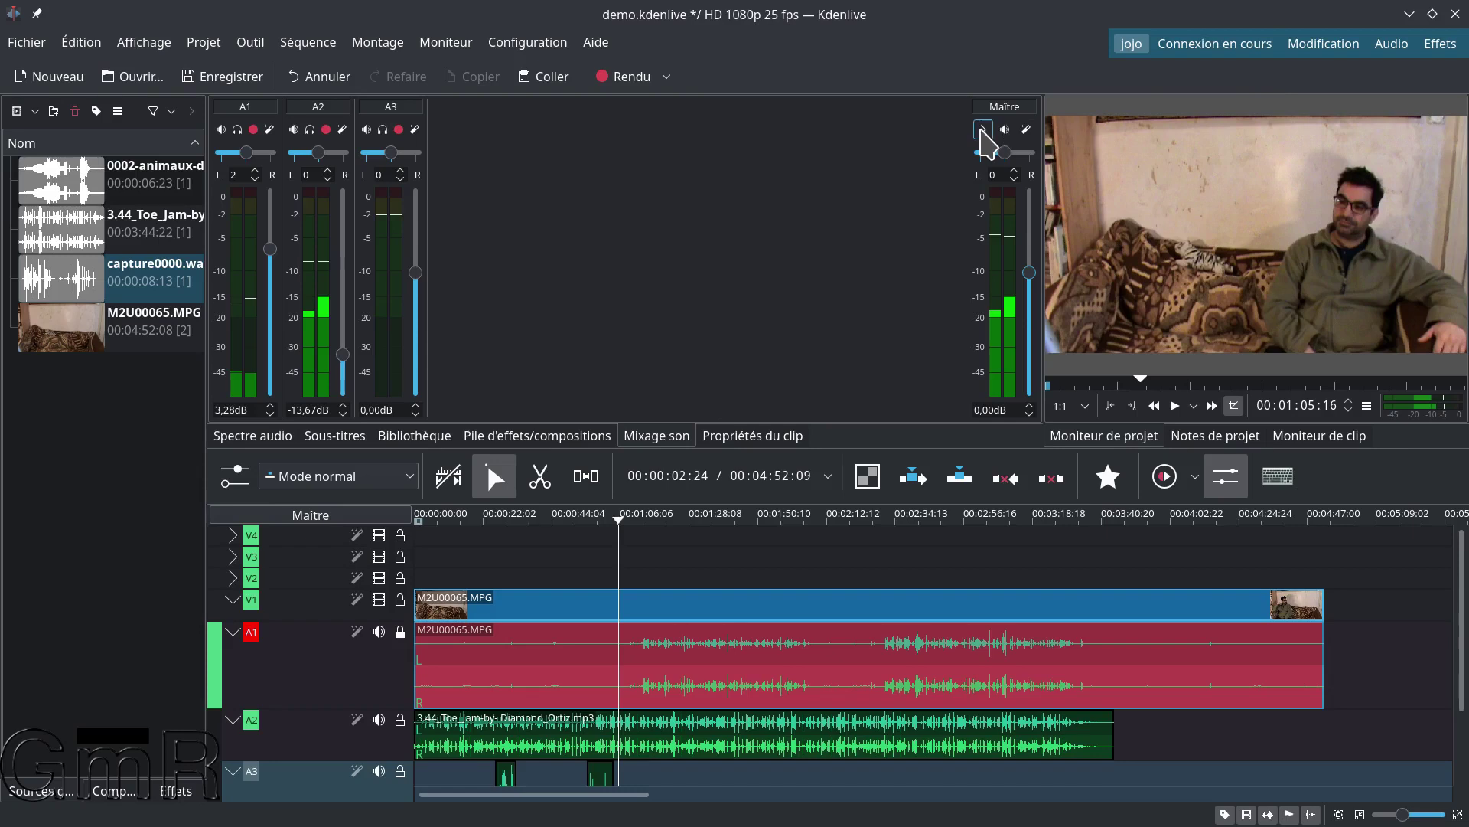
Switch to the Audio workspace layout, reduce the mixer to its master channel, and return to the jojo layout
{"action": "left_click", "coordinate": [1392, 45]}
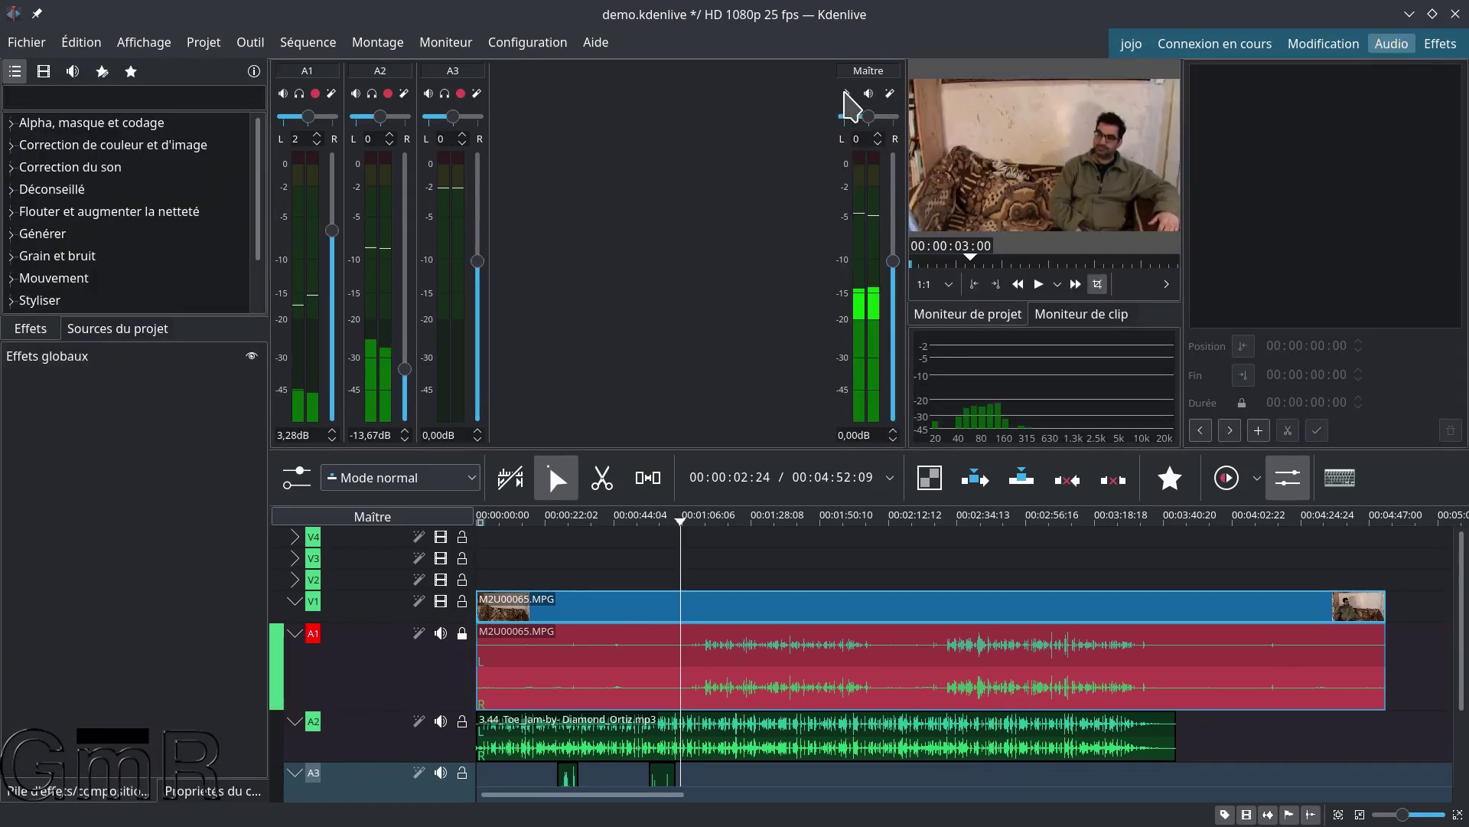
{"action": "left_click", "coordinate": [846, 94]}
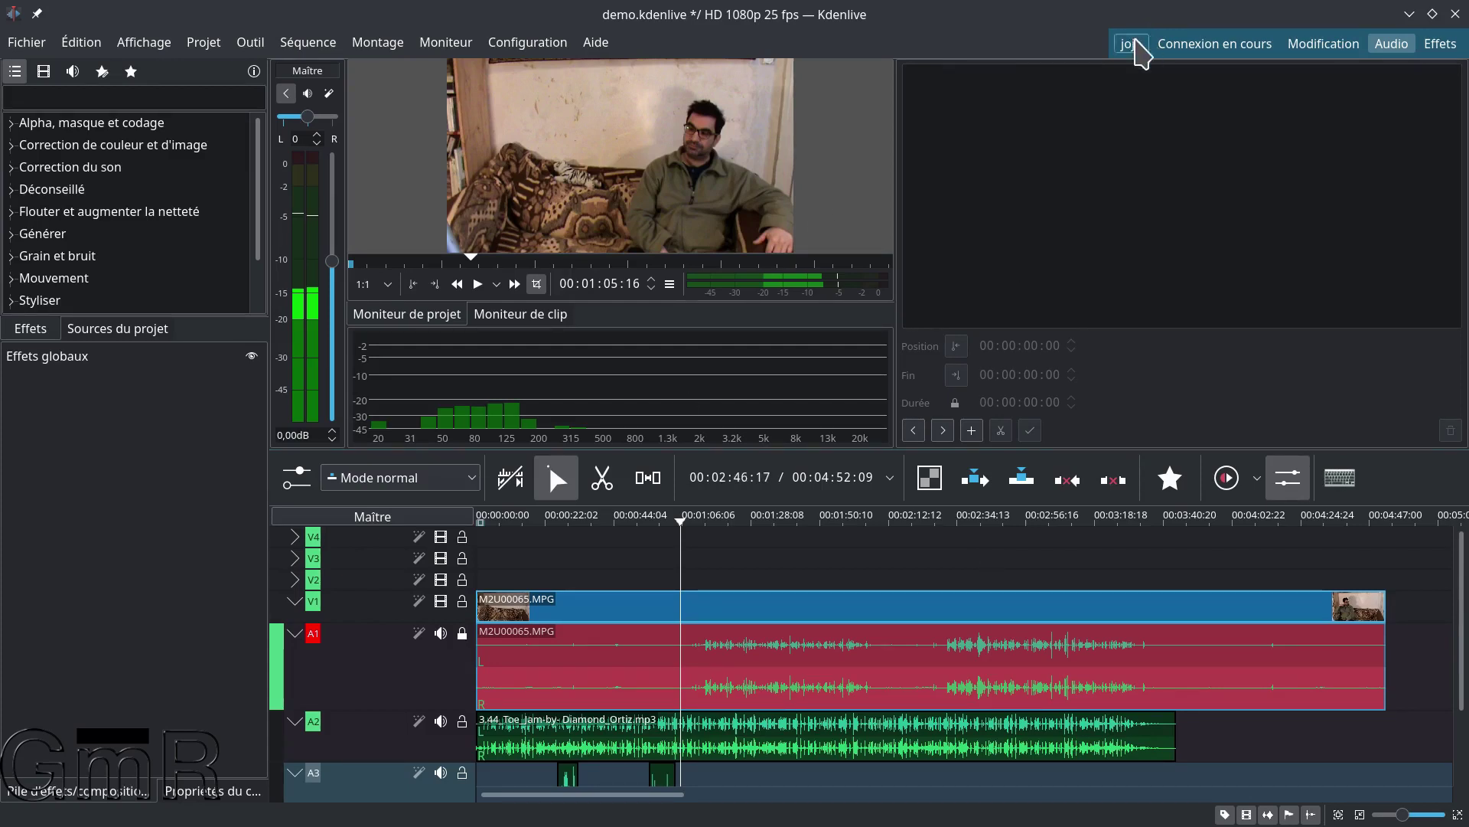
{"action": "left_click", "coordinate": [1134, 45]}
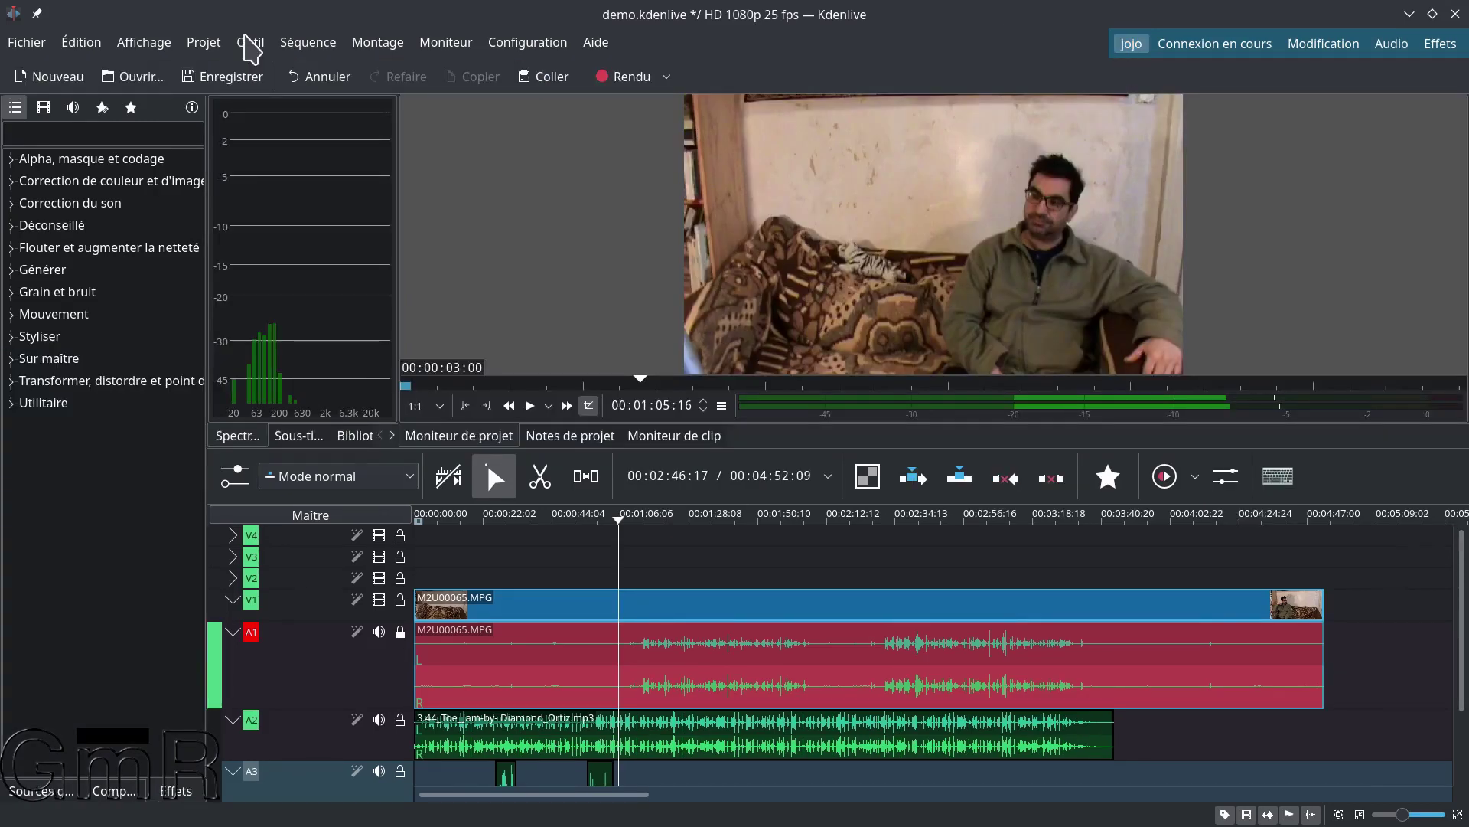